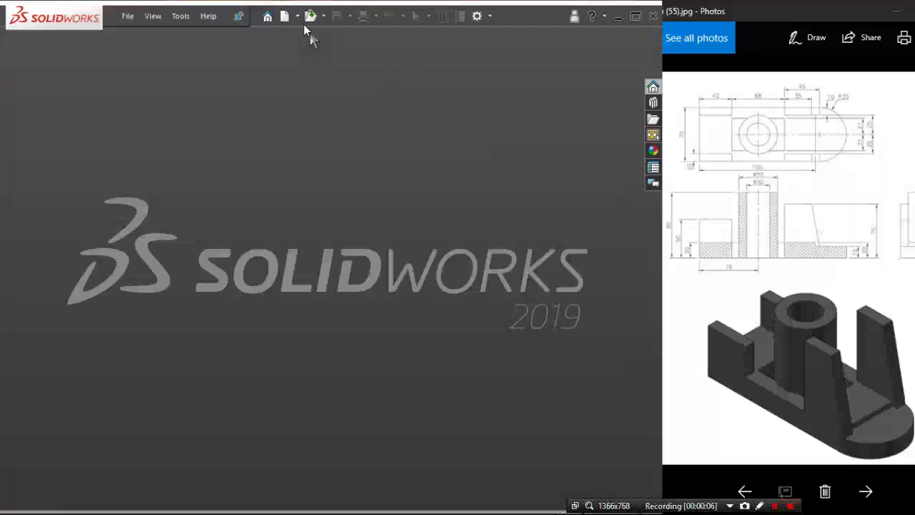
# Step: Create a new blank part from the Part_MM millimetre template
pyautogui.click(284, 16)
pyautogui.moveTo(331, 80)
pyautogui.mouseDown()
pyautogui.moveTo(371, 85)
pyautogui.moveTo(394, 74)
pyautogui.mouseUp()
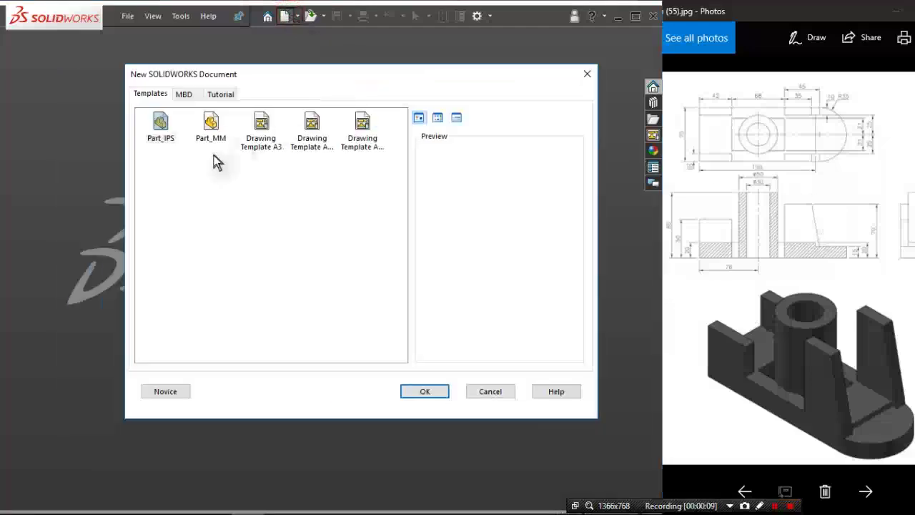
pyautogui.click(211, 132)
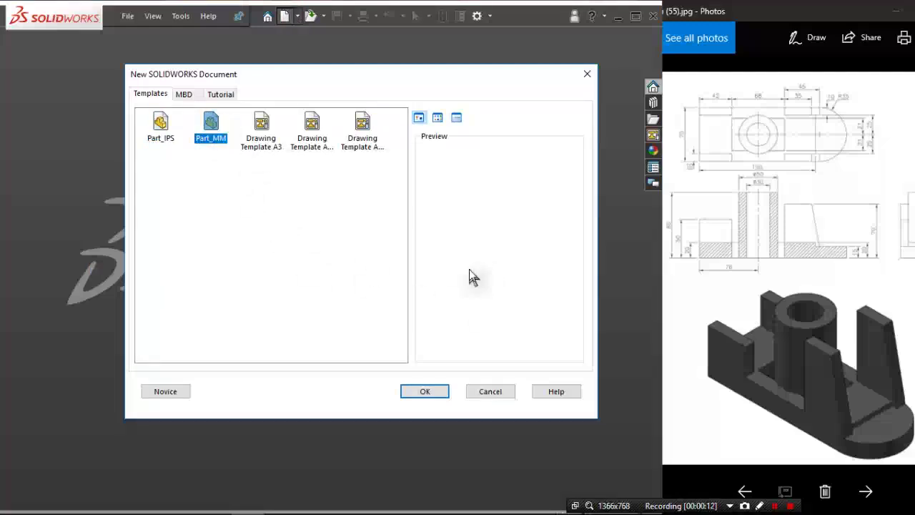
pyautogui.click(445, 391)
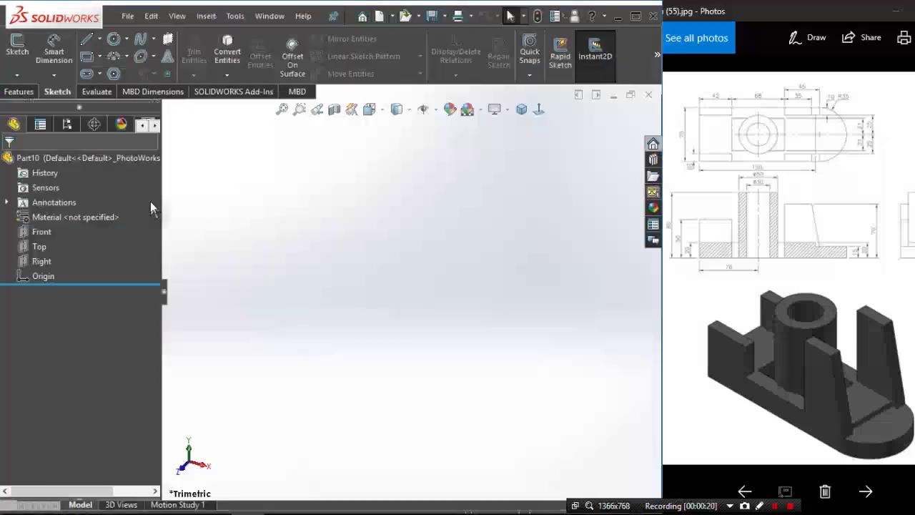
# Step: Narrow the FeatureManager panel and start Sketch1 on the Top plane
pyautogui.moveTo(163, 214); pyautogui.dragTo(127, 214)
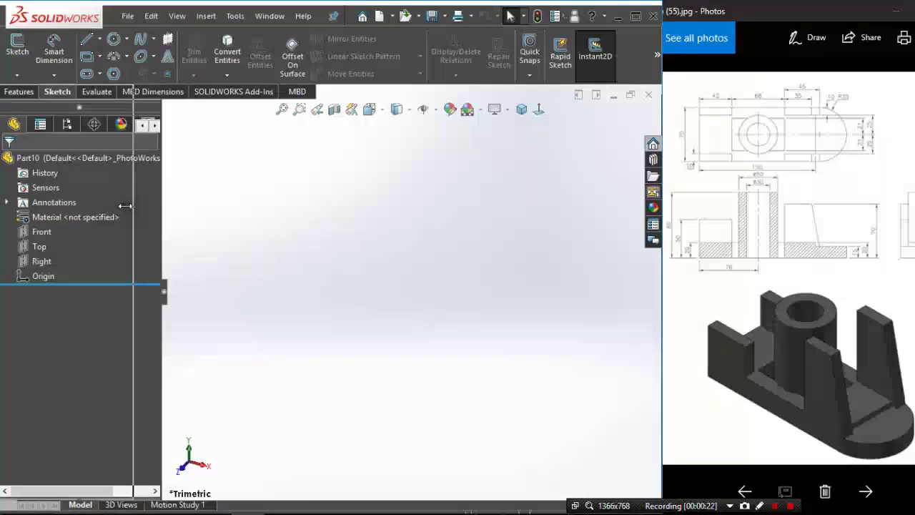
pyautogui.click(22, 91)
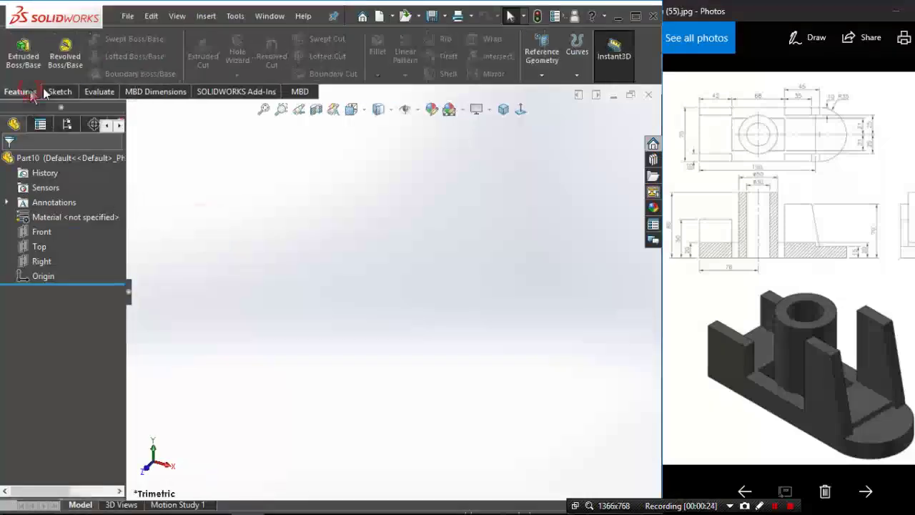
pyautogui.click(57, 91)
pyautogui.click(31, 91)
pyautogui.click(51, 91)
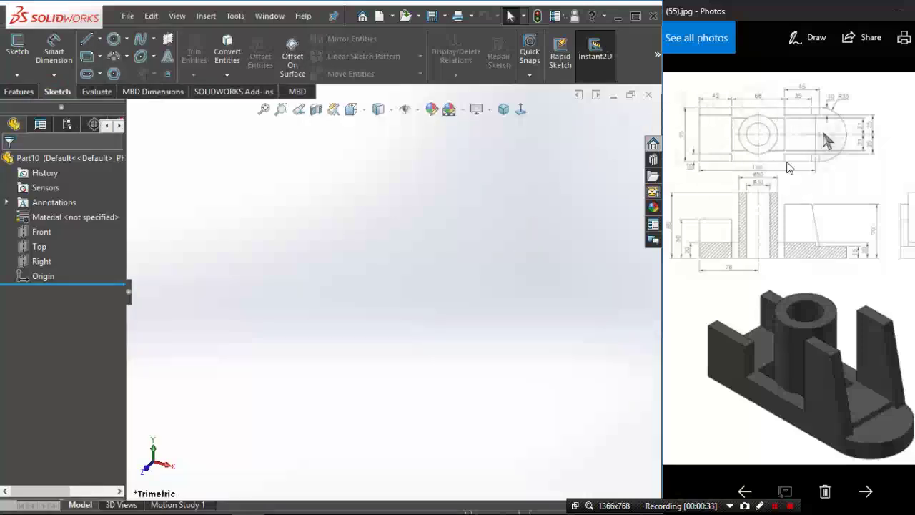
pyautogui.click(18, 50)
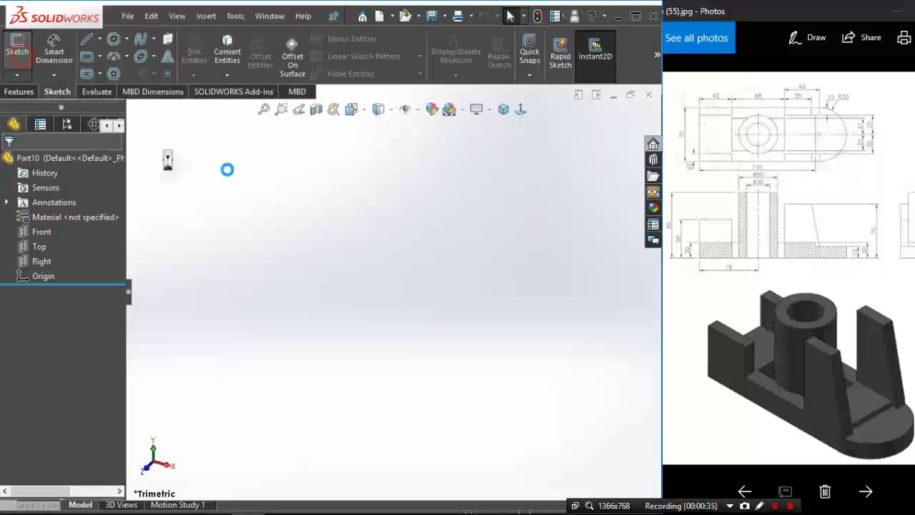
pyautogui.click(289, 289)
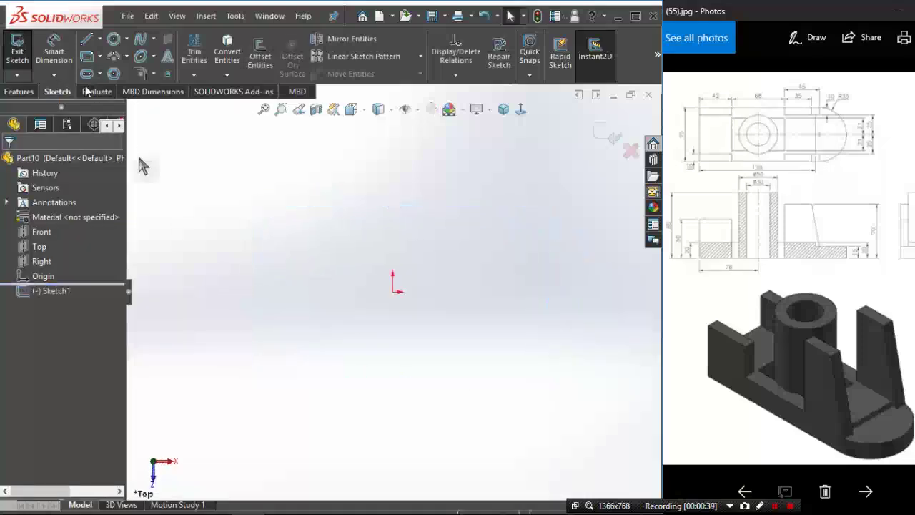
# Step: Draw a horizontal centerline from the origin, then a corner arc, top line and left edge
pyautogui.click(99, 39)
pyautogui.click(115, 73)
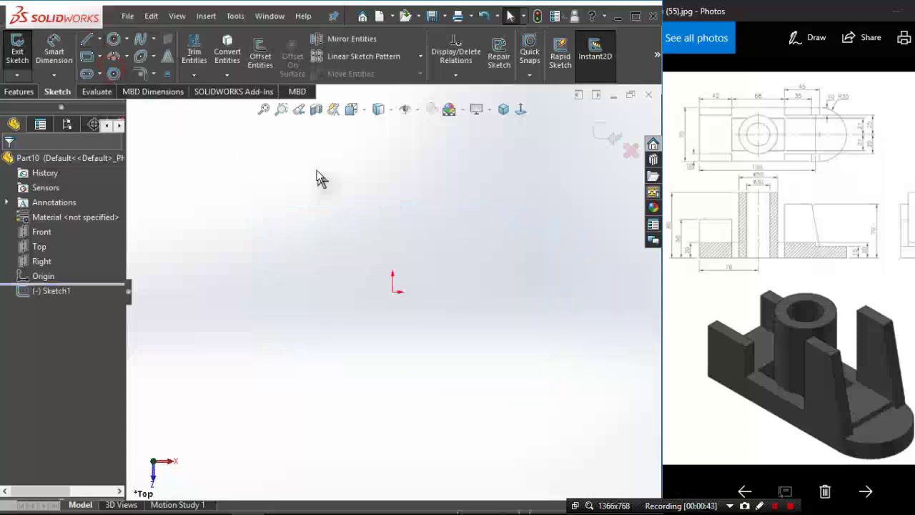
pyautogui.click(392, 292)
pyautogui.click(541, 292)
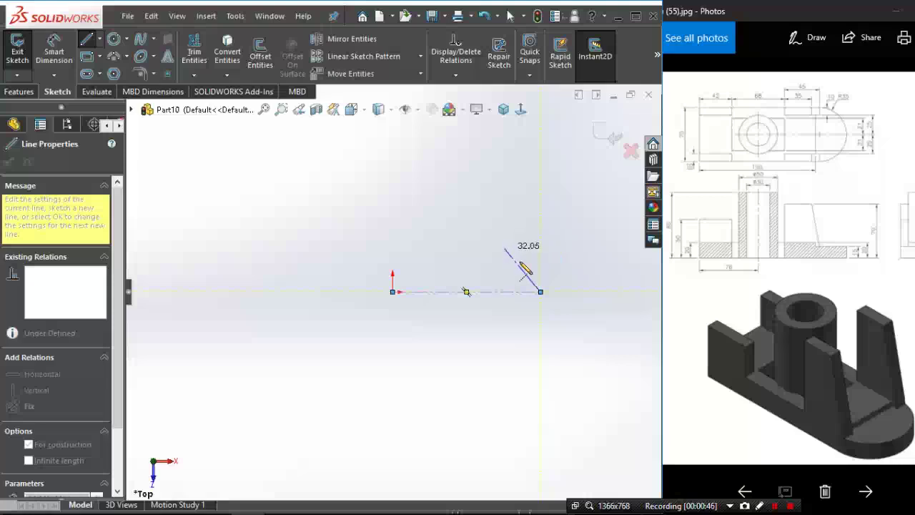
pyautogui.press('a')
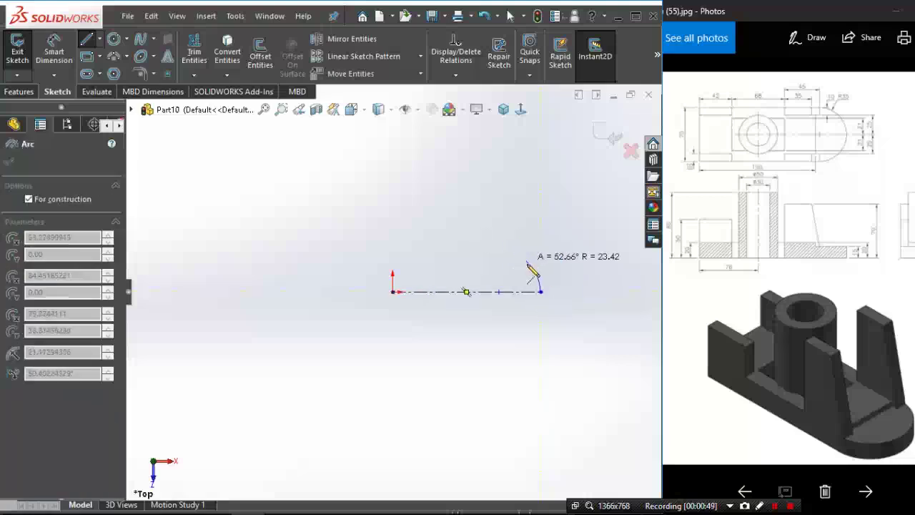
pyautogui.click(514, 256)
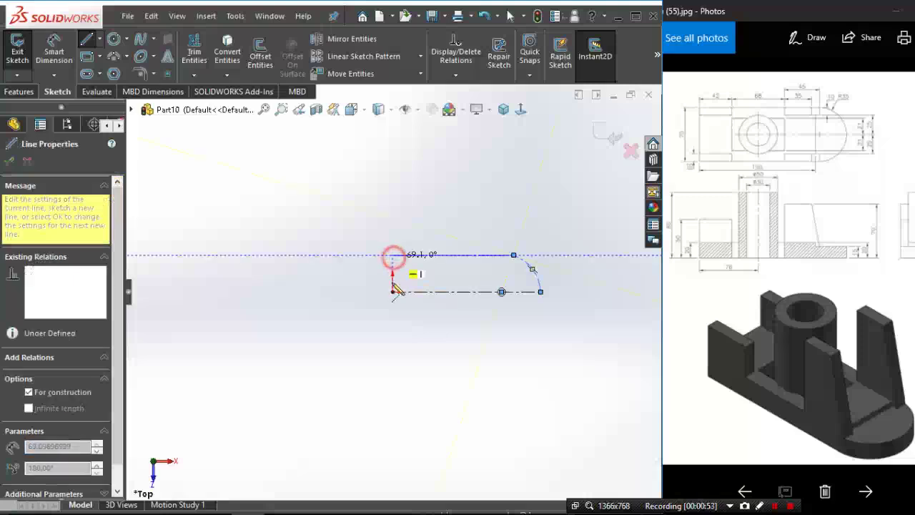
pyautogui.click(392, 255)
pyautogui.click(392, 291)
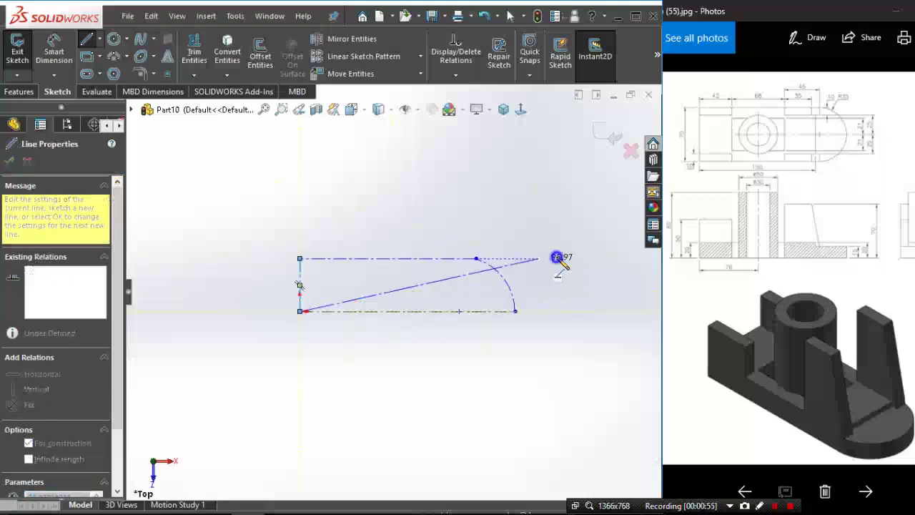
pyautogui.rightClick(556, 257)
pyautogui.click(591, 266)
pyautogui.press('Escape')
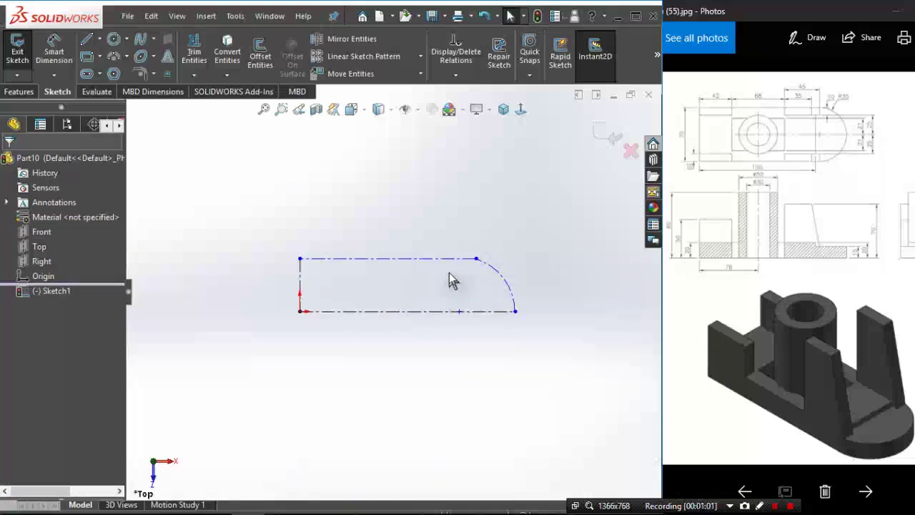
# Step: Make the arc tangent to the top line and turn the outline edges into solid geometry
pyautogui.click(447, 259)
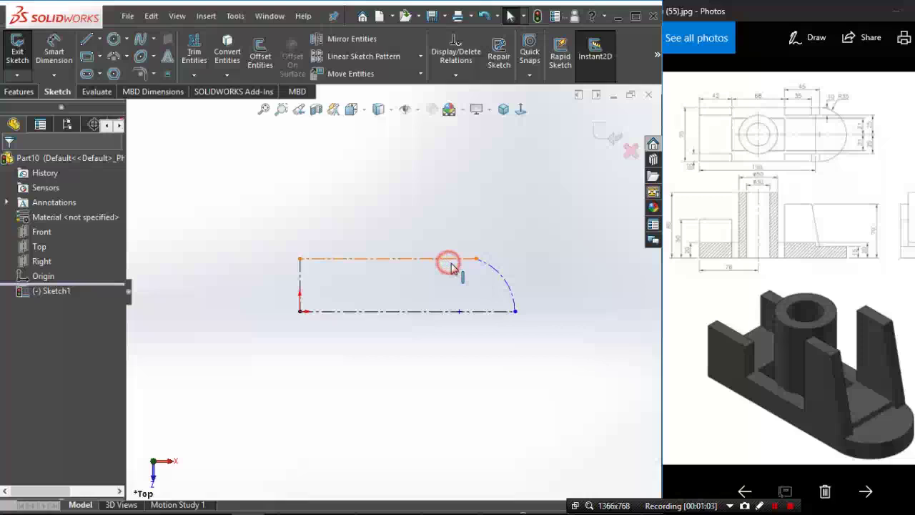
pyautogui.keyDown('ctrl'); pyautogui.click(498, 273); pyautogui.keyUp('ctrl')
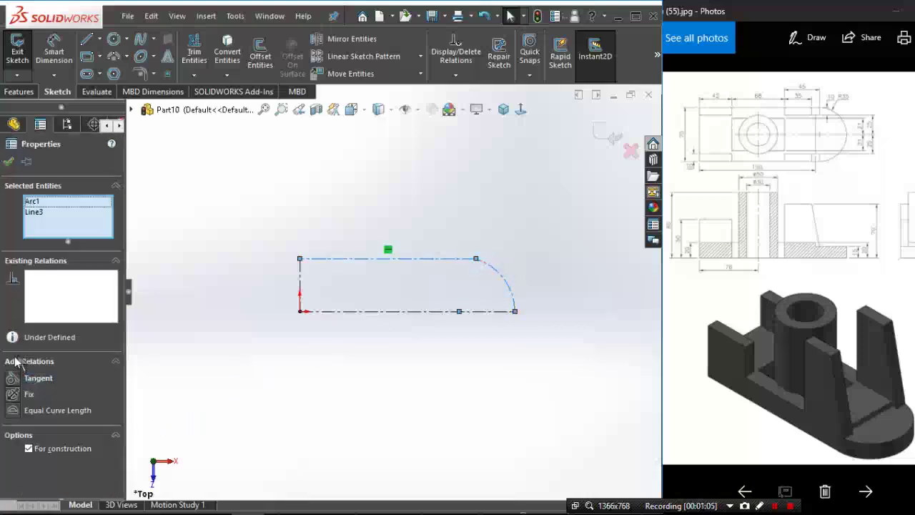
pyautogui.click(12, 378)
pyautogui.click(236, 382)
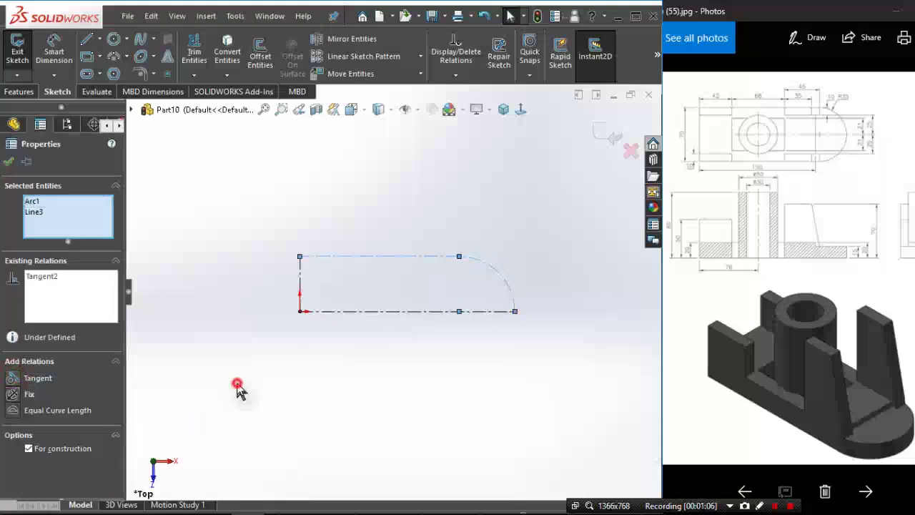
pyautogui.click(300, 271)
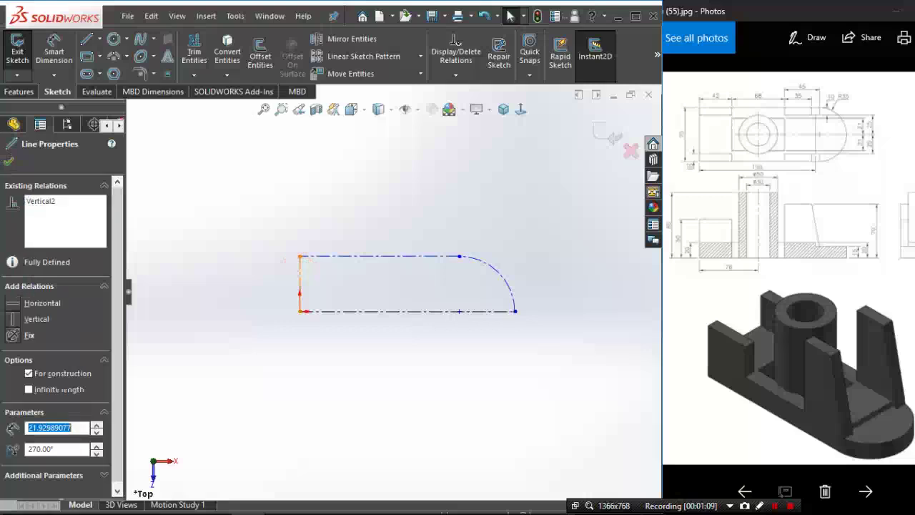
pyautogui.click(343, 259)
pyautogui.keyDown('ctrl'); pyautogui.click(504, 279); pyautogui.keyUp('ctrl')
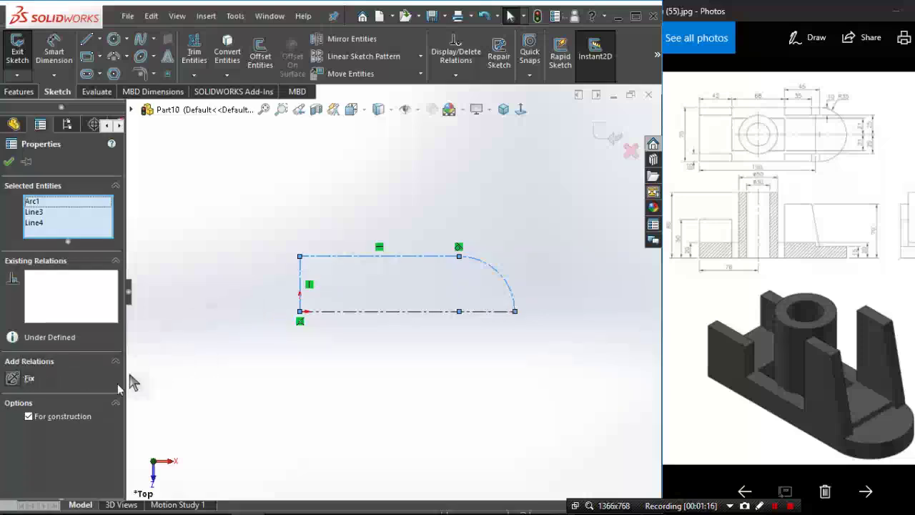
pyautogui.click(29, 417)
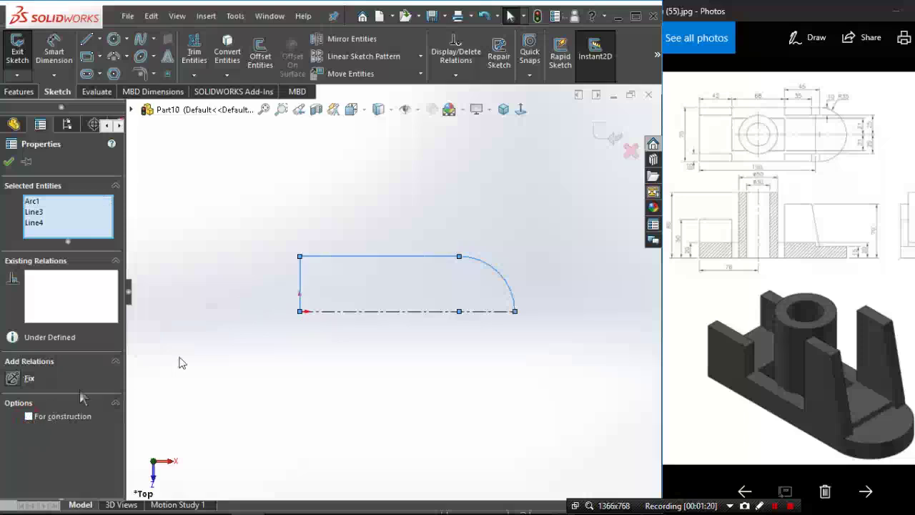
pyautogui.click(391, 268)
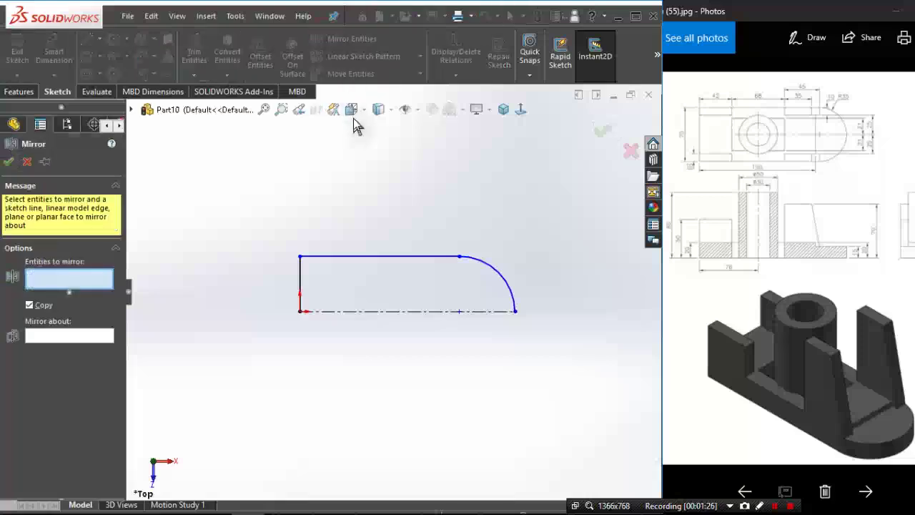
# Step: Mirror all sketch entities about the horizontal centerline Line1 to close the outline
pyautogui.hotkey('ctrl', 'a')
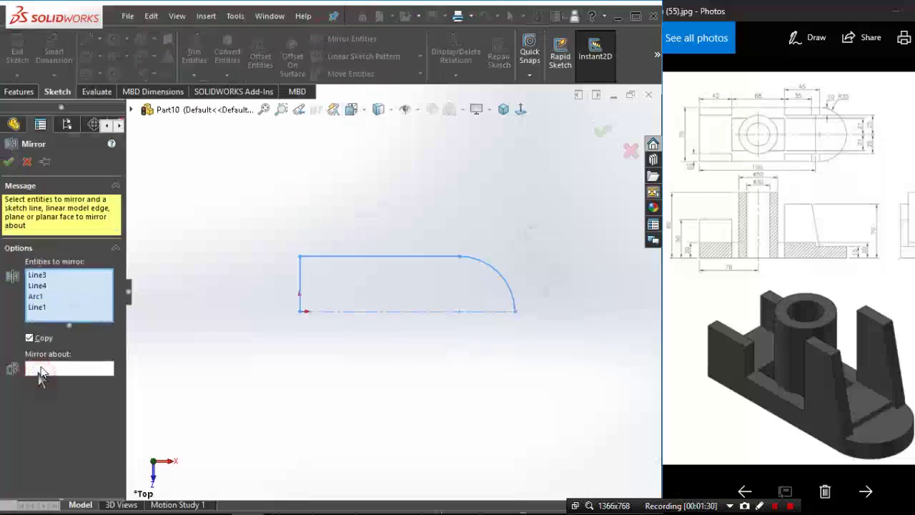
pyautogui.click(40, 368)
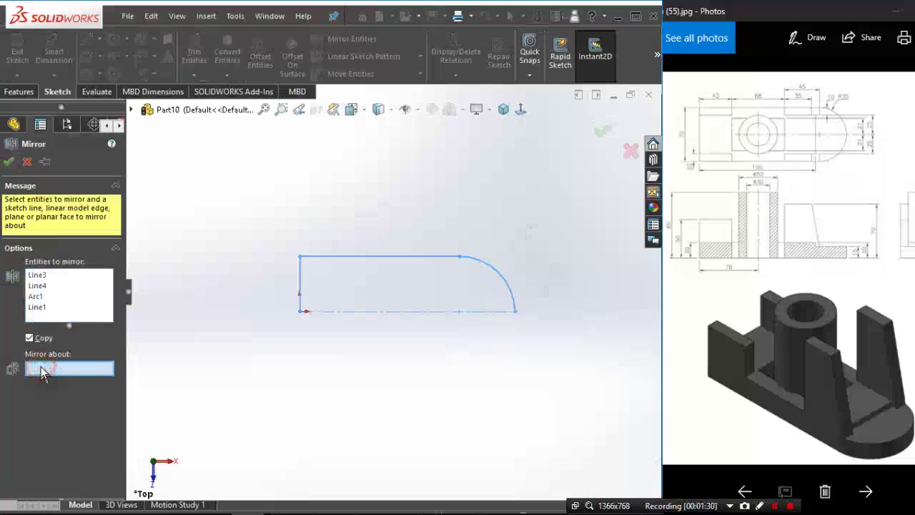
pyautogui.click(356, 312)
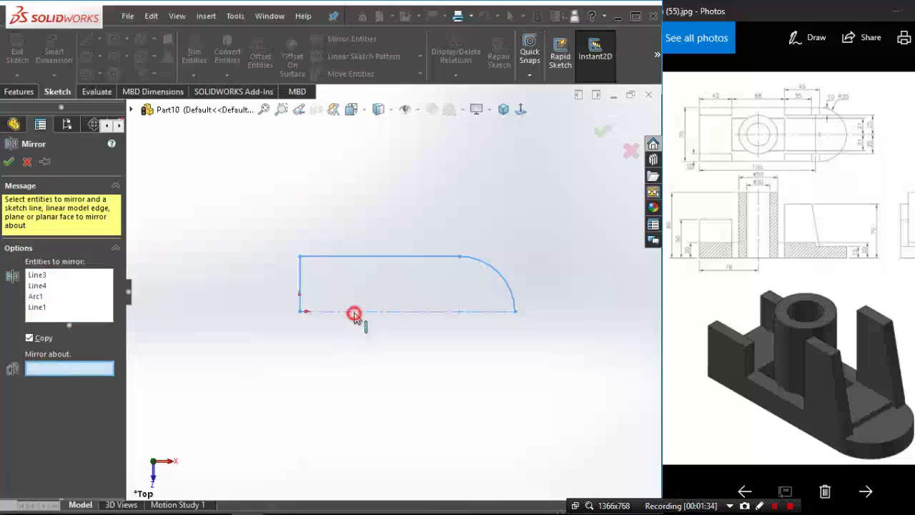
pyautogui.click(9, 162)
pyautogui.scroll(-1, 432, 328)
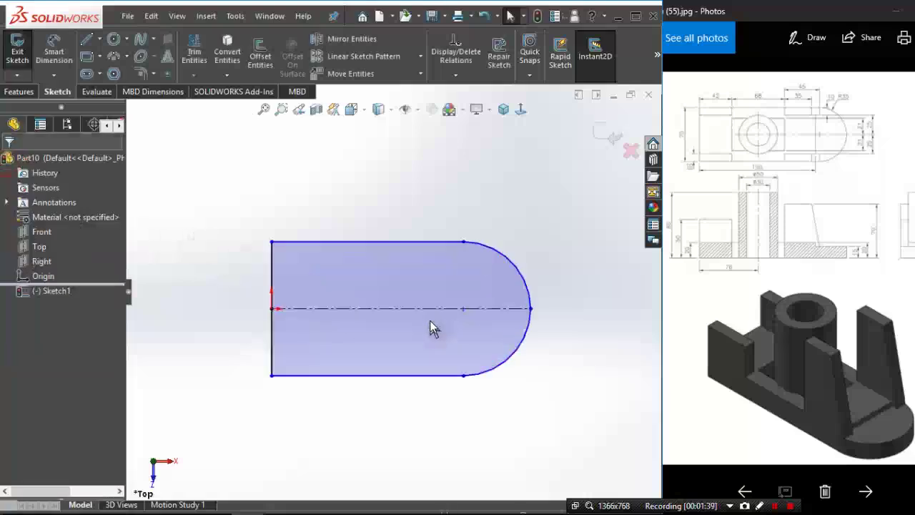
pyautogui.click(46, 47)
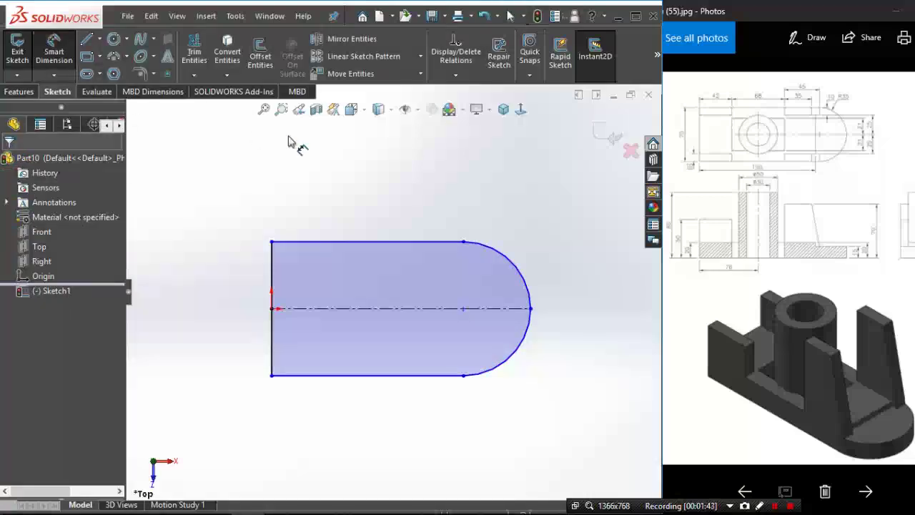
# Step: Dimension the rounded end arc to radius 35 mm
pyautogui.click(486, 247)
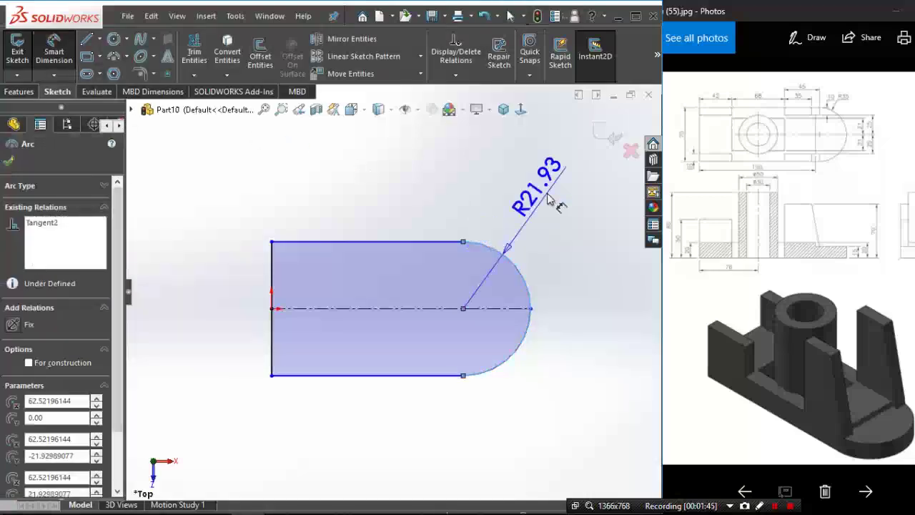
pyautogui.click(579, 235)
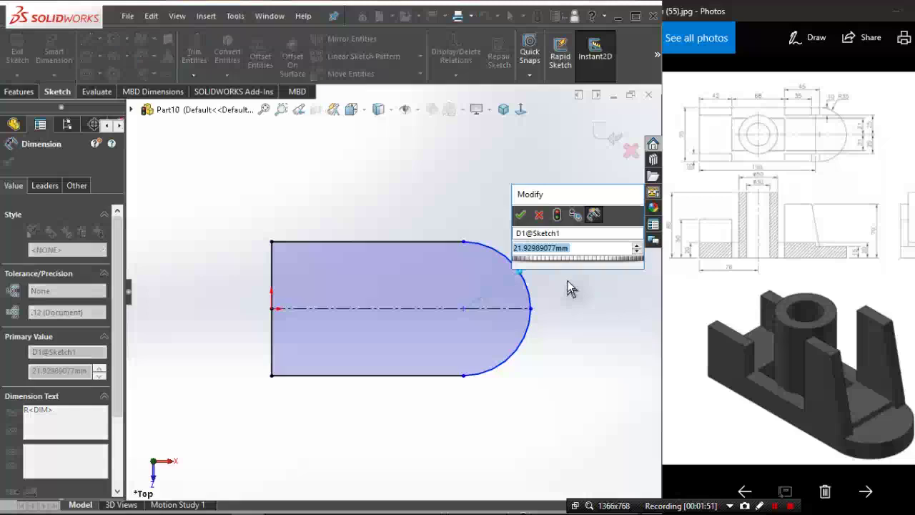
pyautogui.write('35')
pyautogui.press('Return')
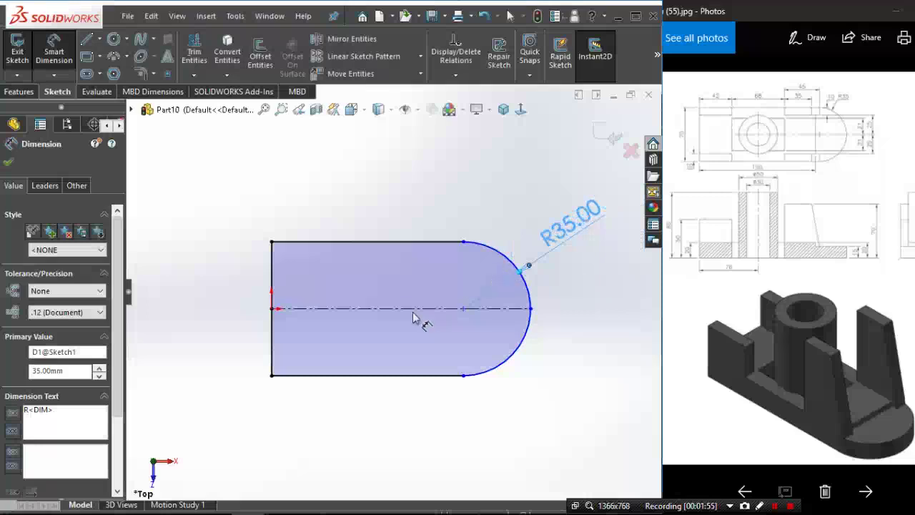
pyautogui.click(382, 280)
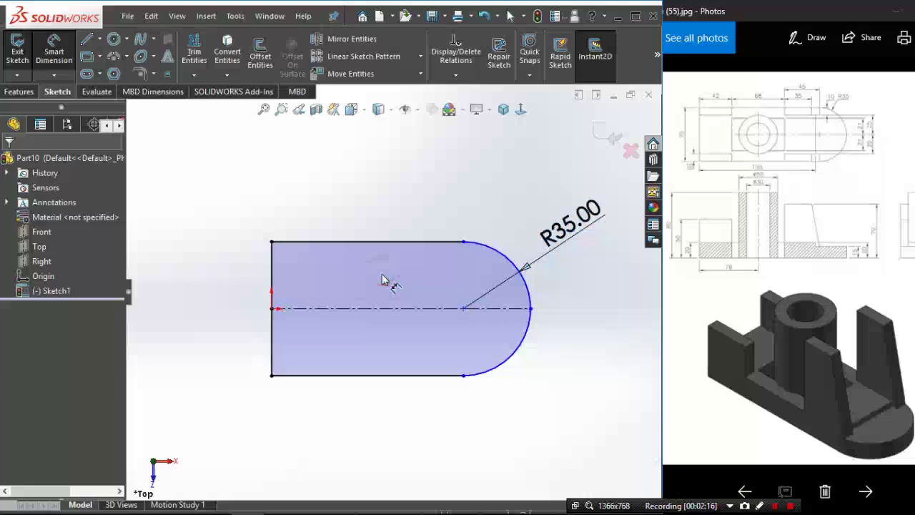
# Step: Dimension the left edge to the arc centre as 155 mm
pyautogui.click(461, 310)
pyautogui.click(272, 323)
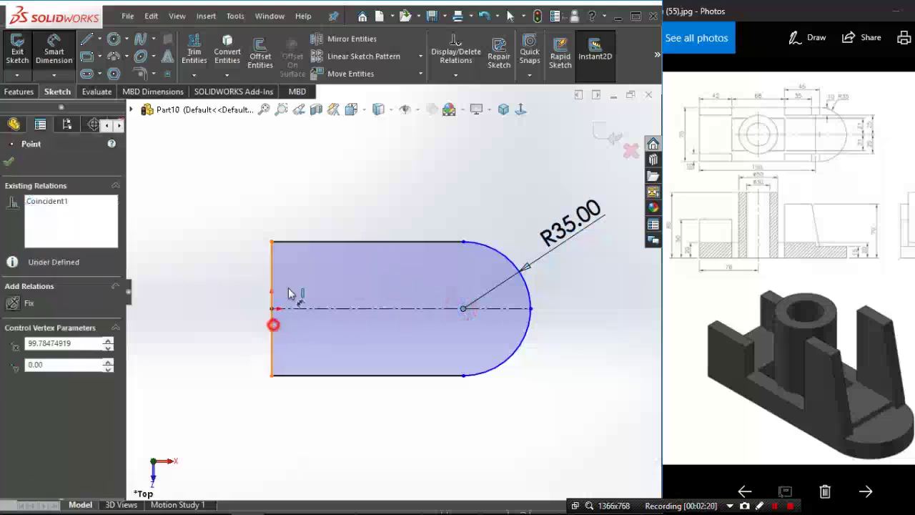
pyautogui.click(347, 191)
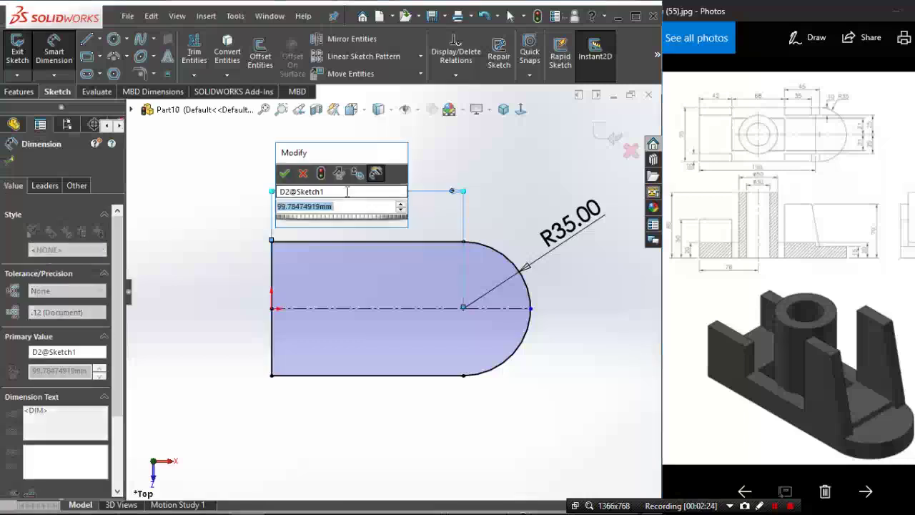
pyautogui.write('1')
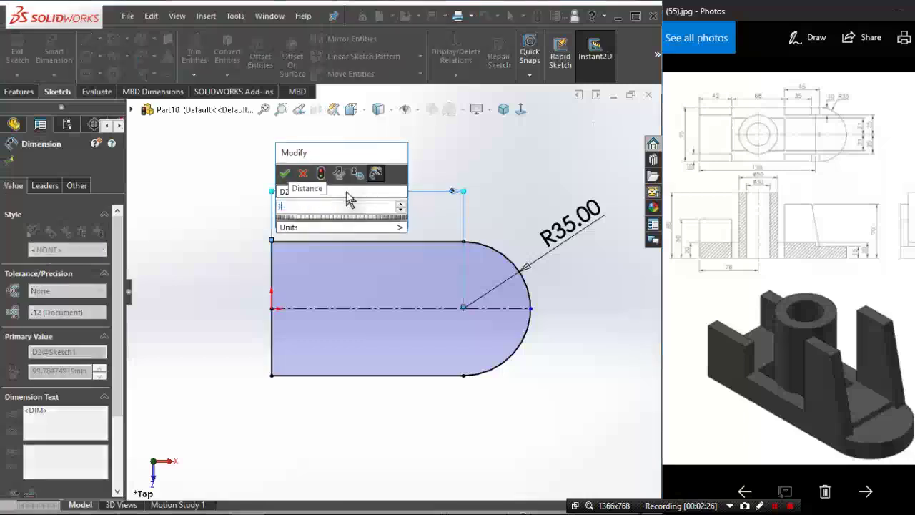
pyautogui.write('55')
pyautogui.press('Return')
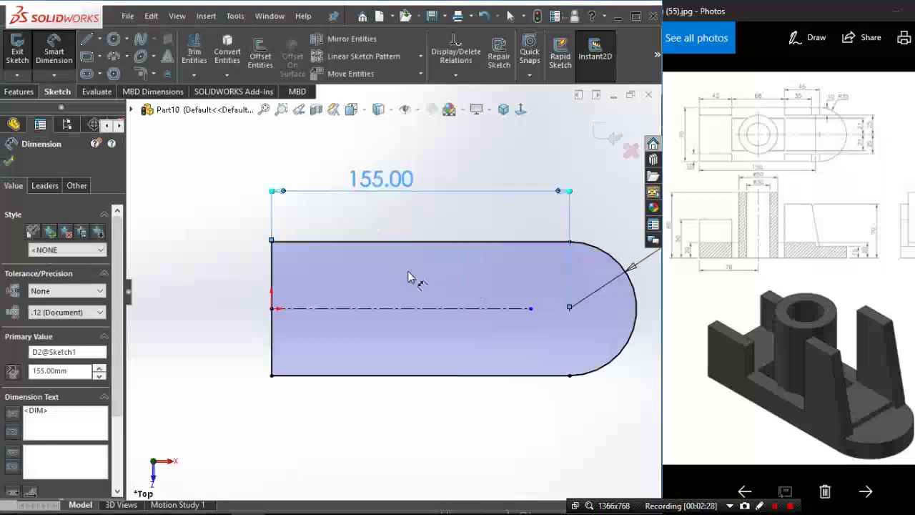
pyautogui.rightClick(409, 273)
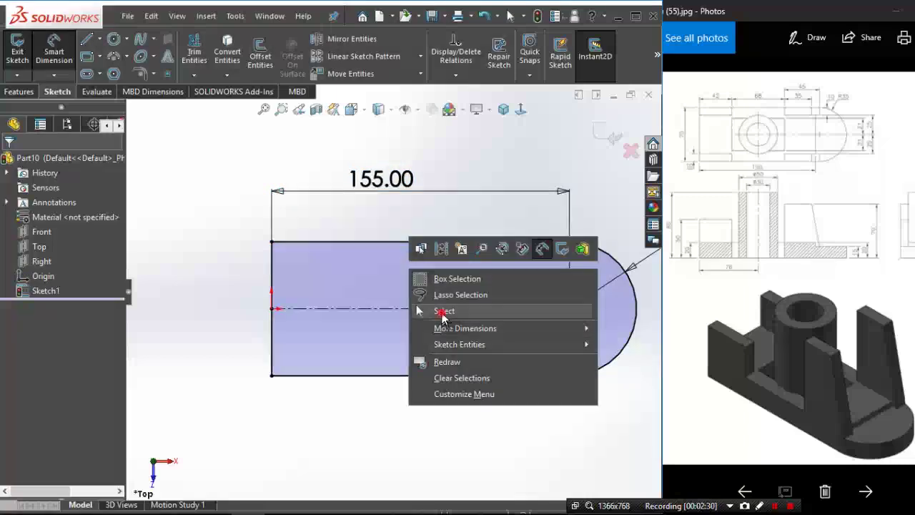
pyautogui.click(428, 310)
# Step: Extrude the sketch blind 20 mm into the solid base plate Boss-Extrude1
pyautogui.click(18, 91)
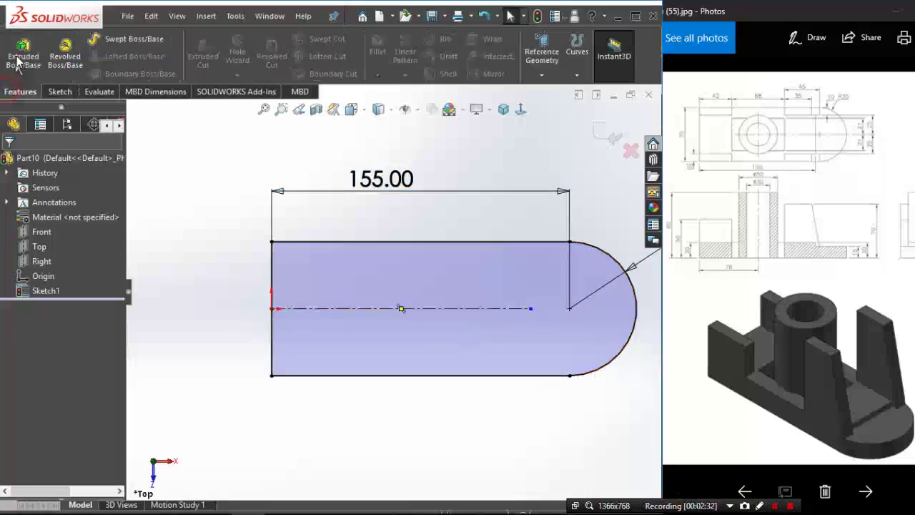
pyautogui.click(24, 56)
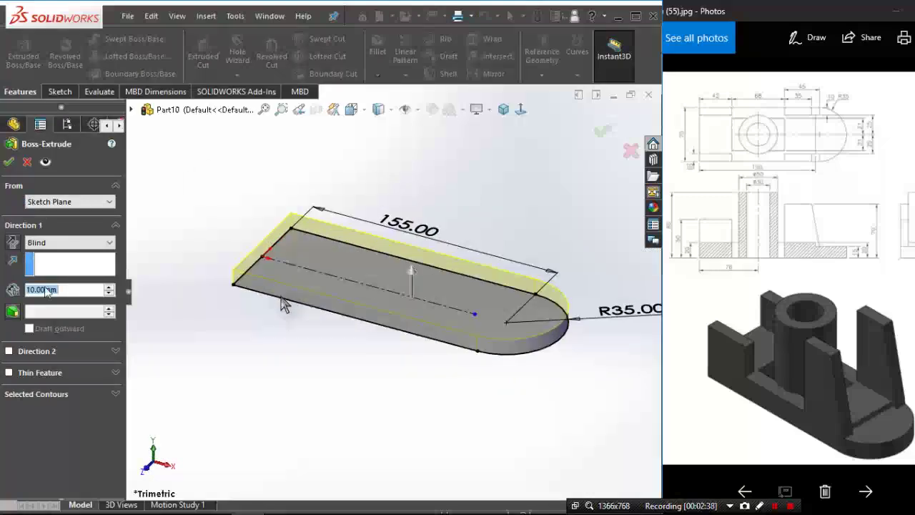
pyautogui.click(108, 288)
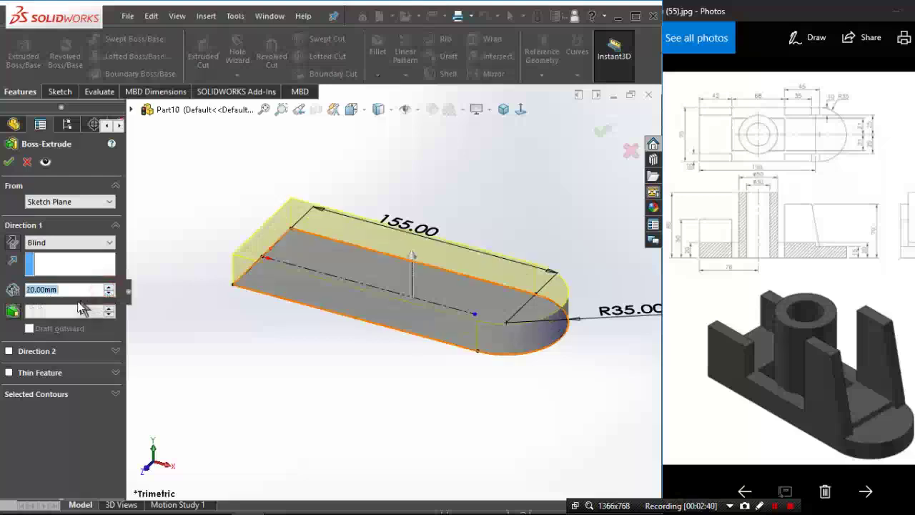
pyautogui.click(9, 162)
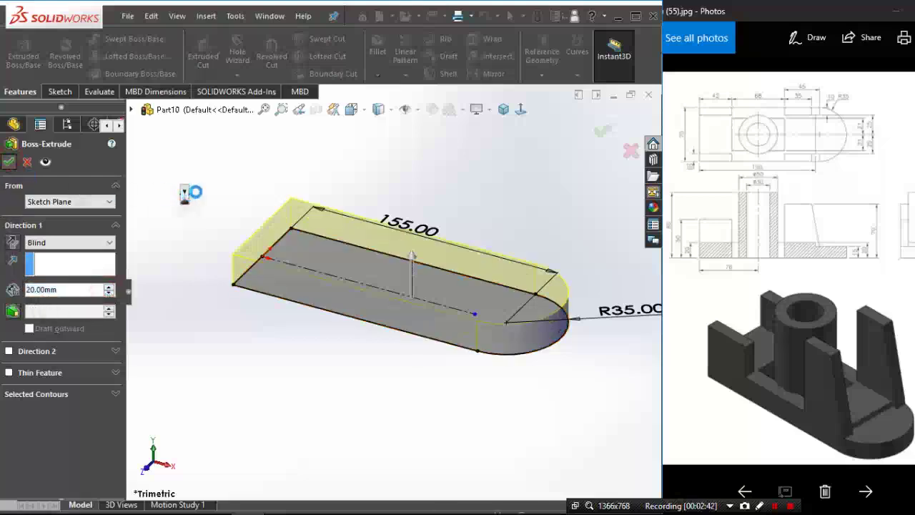
pyautogui.click(216, 190)
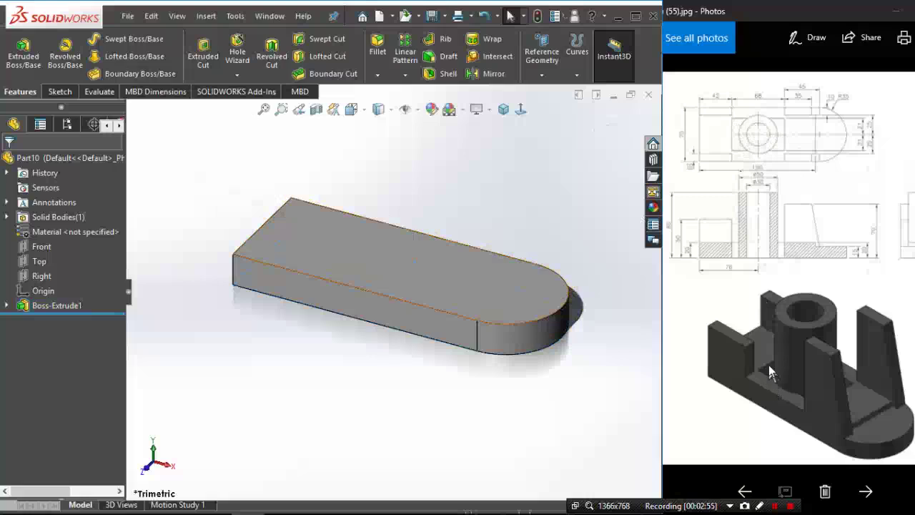
# Step: Start Sketch2 on the base's top face and view it Normal To
pyautogui.click(60, 91)
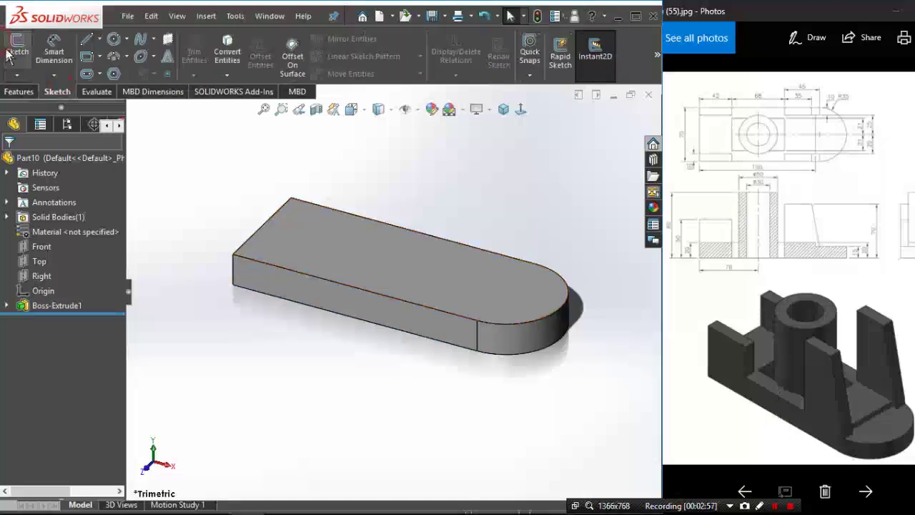
pyautogui.click(8, 56)
pyautogui.click(329, 231)
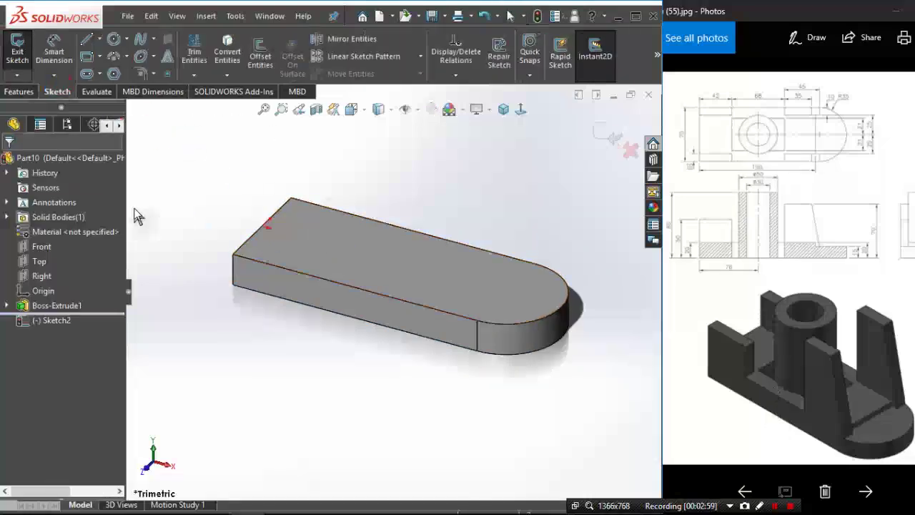
pyautogui.click(522, 112)
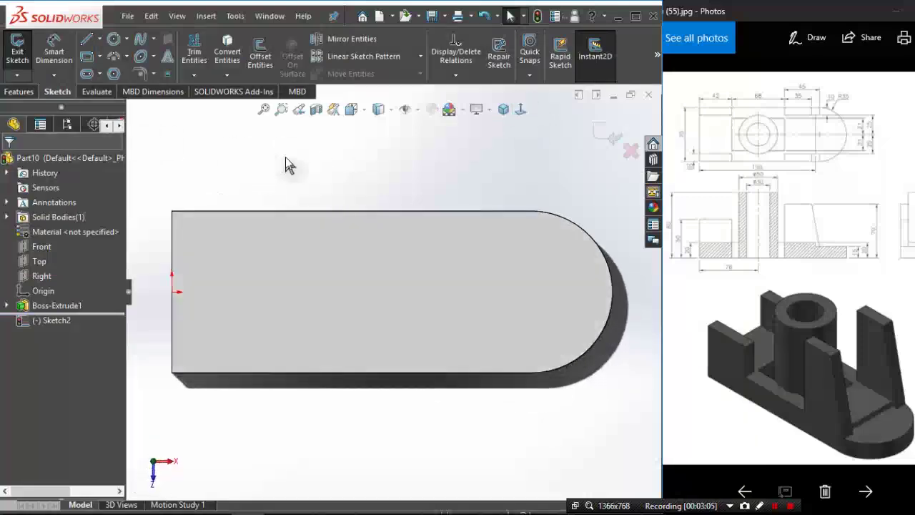
# Step: Draw a corner rectangle across the top face
pyautogui.click(86, 56)
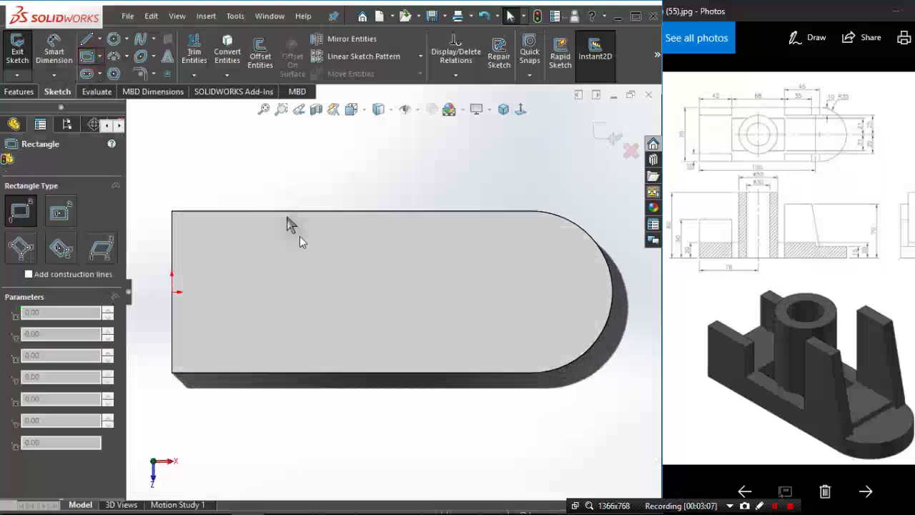
pyautogui.click(239, 262)
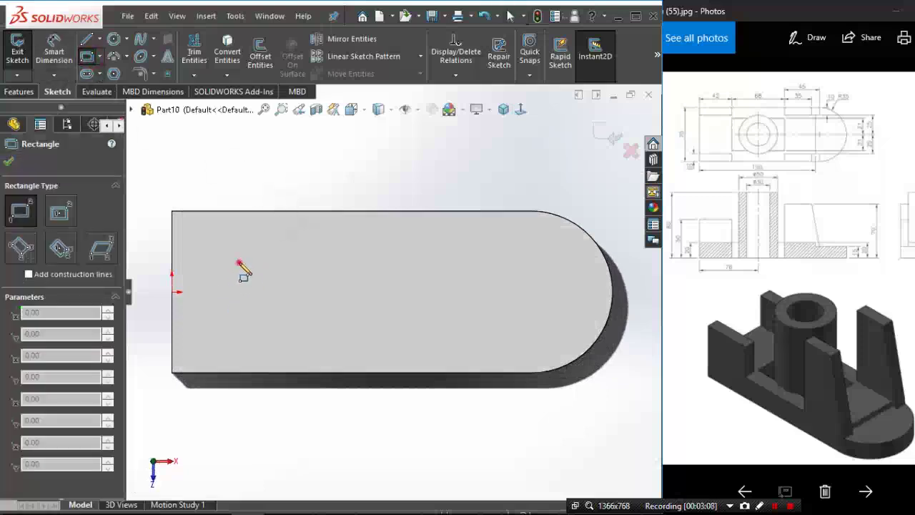
pyautogui.click(473, 327)
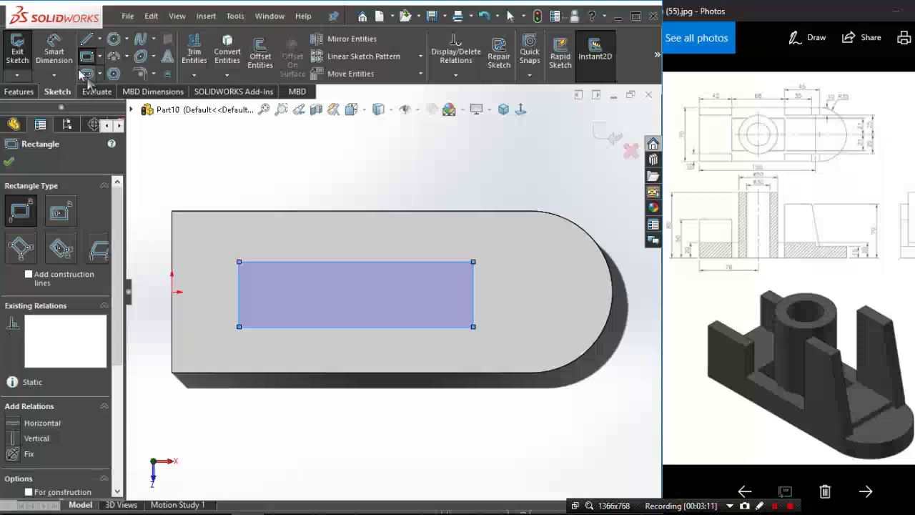
pyautogui.press('Escape')
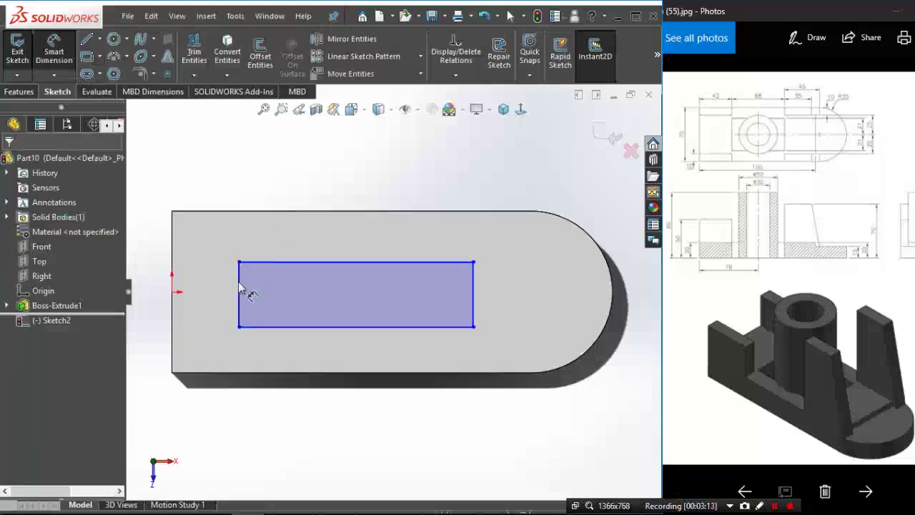
# Step: Dimension the rectangle's left edge 42 mm from the part's left end
pyautogui.click(238, 290)
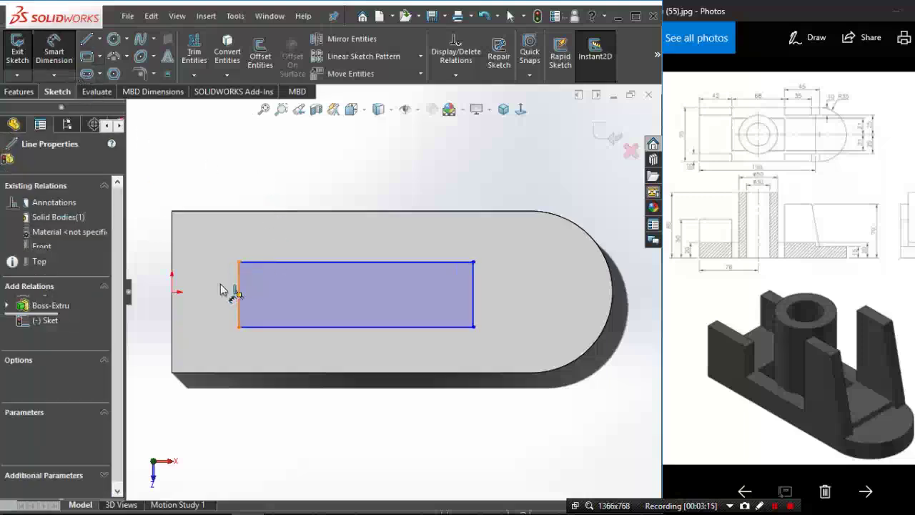
pyautogui.click(172, 291)
pyautogui.click(204, 195)
pyautogui.click(200, 188)
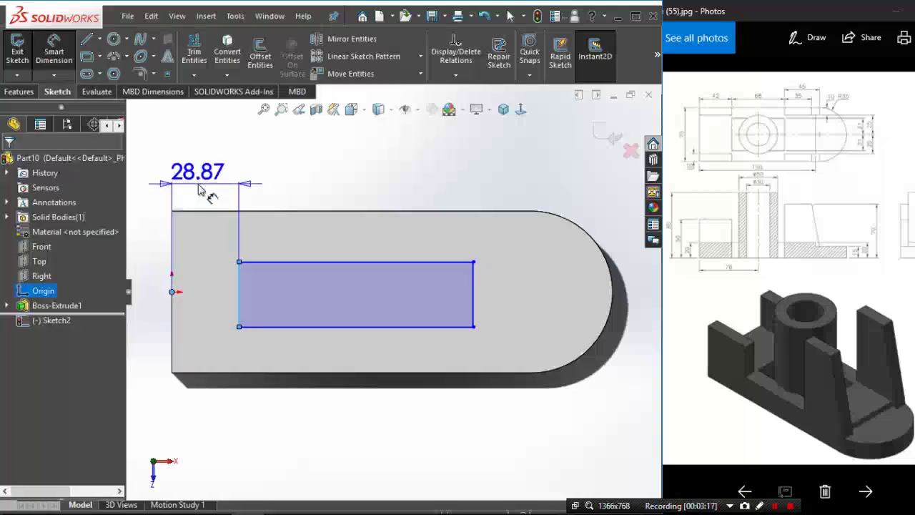
pyautogui.click(200, 188)
pyautogui.click(200, 189)
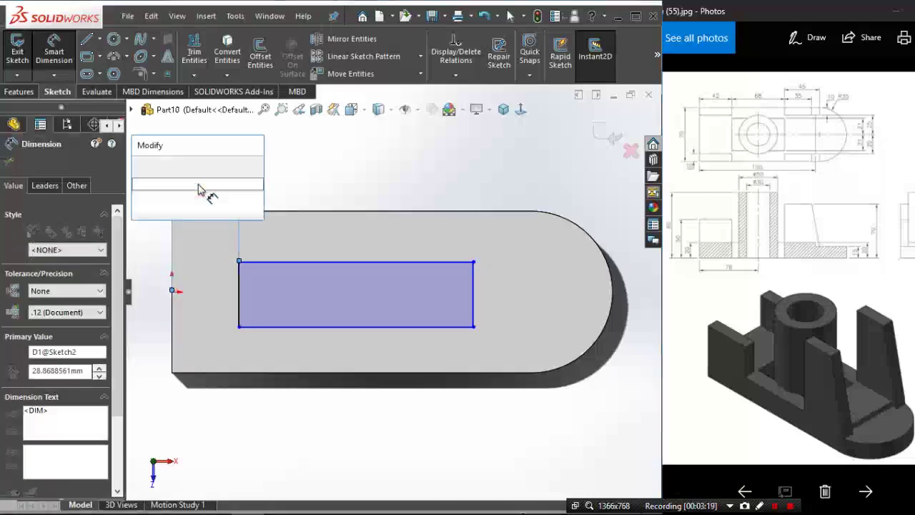
pyautogui.write('42')
pyautogui.press('Return')
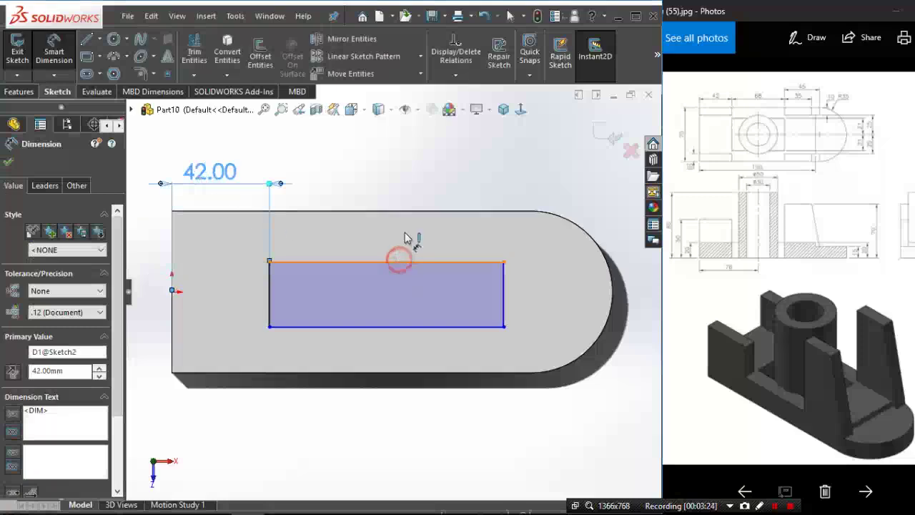
# Step: Size the rectangle 68 mm wide and 42 mm tall
pyautogui.click(404, 262)
pyautogui.click(405, 194)
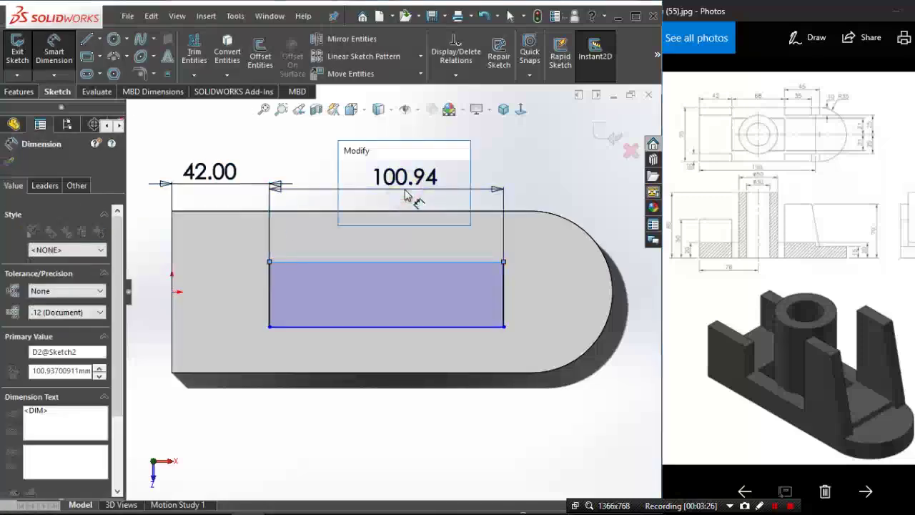
pyautogui.write('68')
pyautogui.press('Return')
pyautogui.click(490, 153)
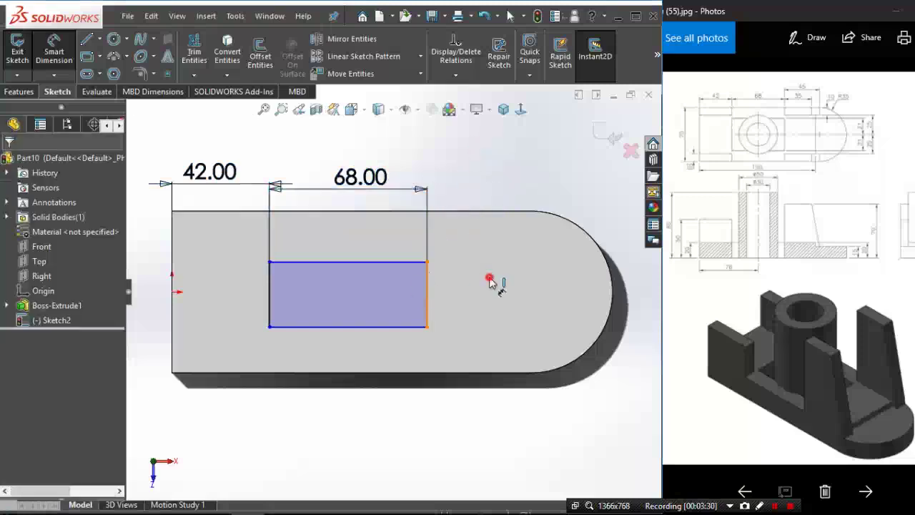
pyautogui.click(428, 293)
pyautogui.click(492, 282)
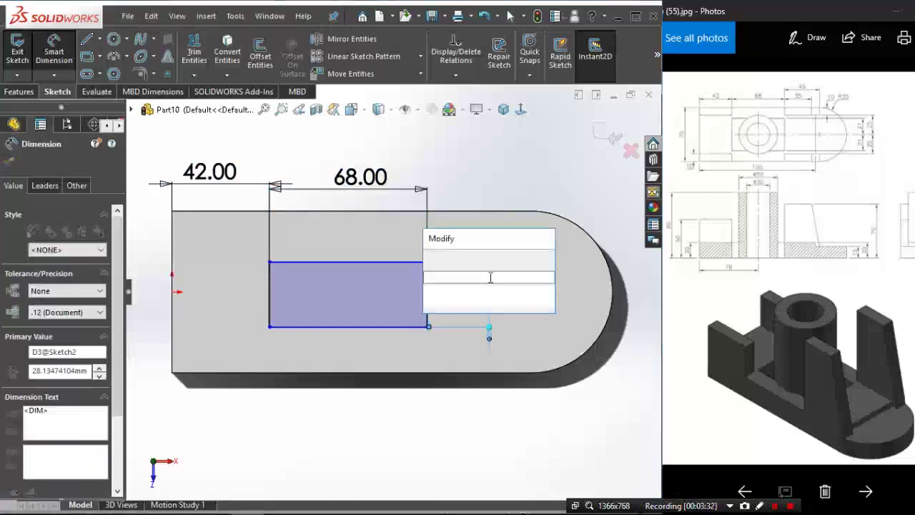
pyautogui.write('4')
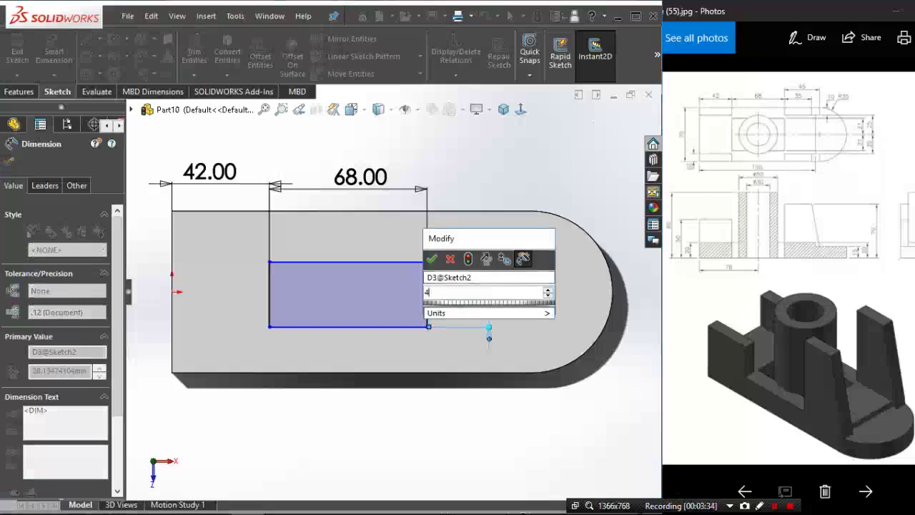
pyautogui.write('2')
pyautogui.press('Return')
pyautogui.click(482, 190)
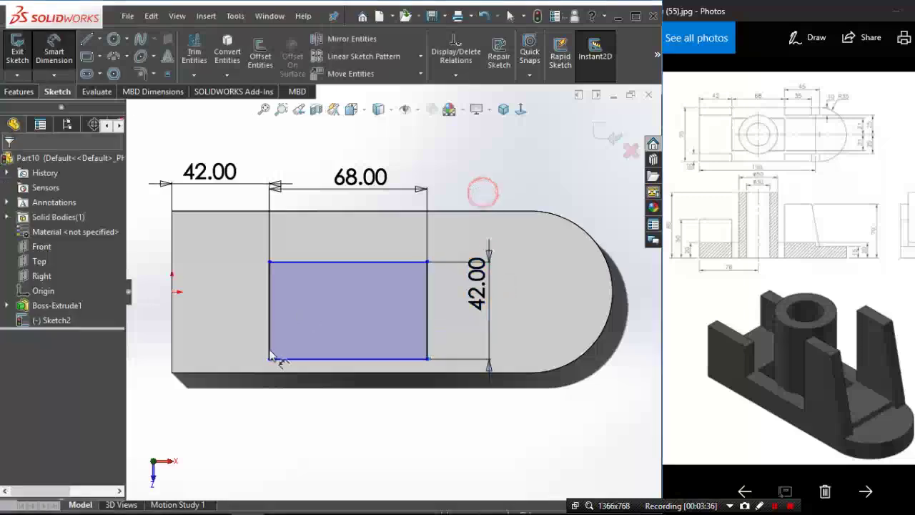
# Step: Place the rectangle's bottom edge 21 mm from the origin
pyautogui.click(296, 358)
pyautogui.click(174, 293)
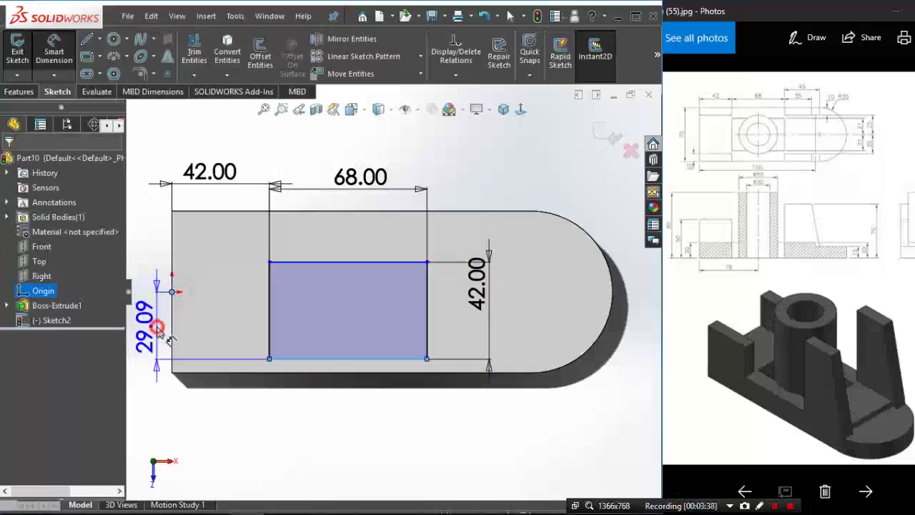
pyautogui.click(157, 330)
pyautogui.write('21')
pyautogui.press('Return')
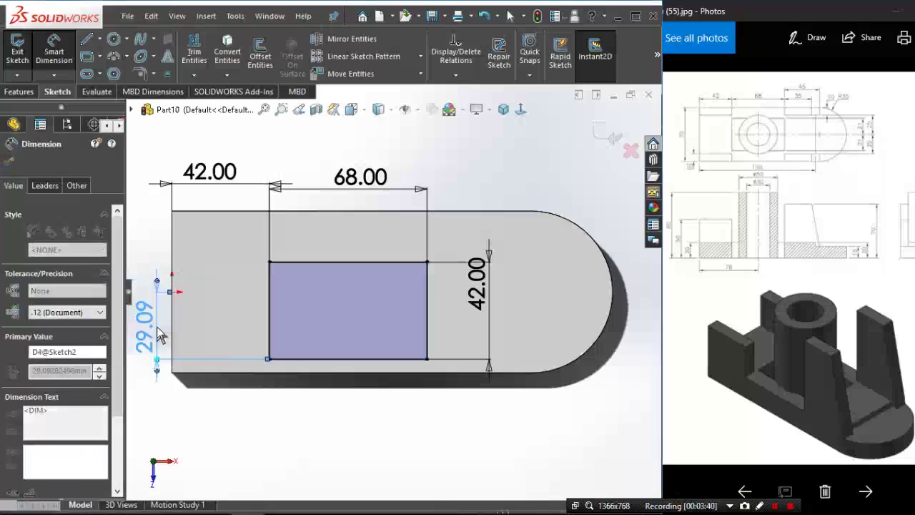
# Step: Cut the rectangle Through All to open the 68 × 42 mm slot as Cut-Extrude1
pyautogui.click(30, 93)
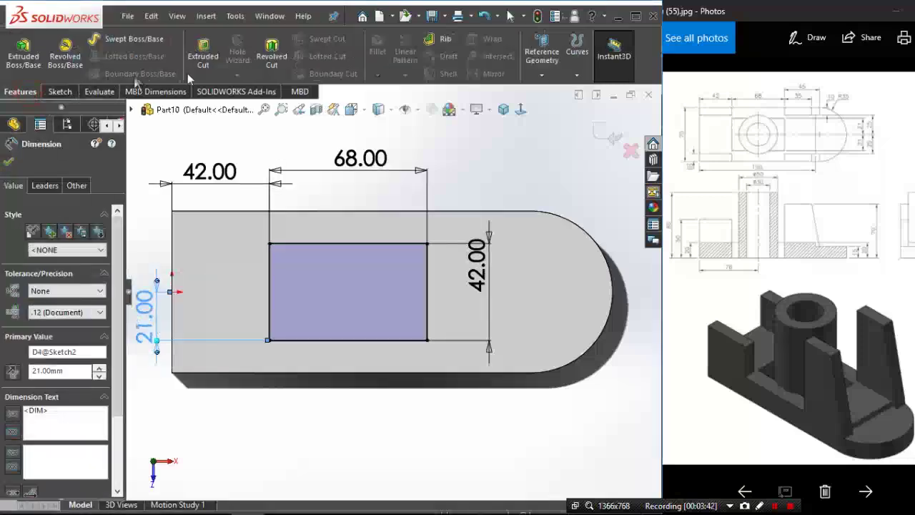
pyautogui.click(203, 56)
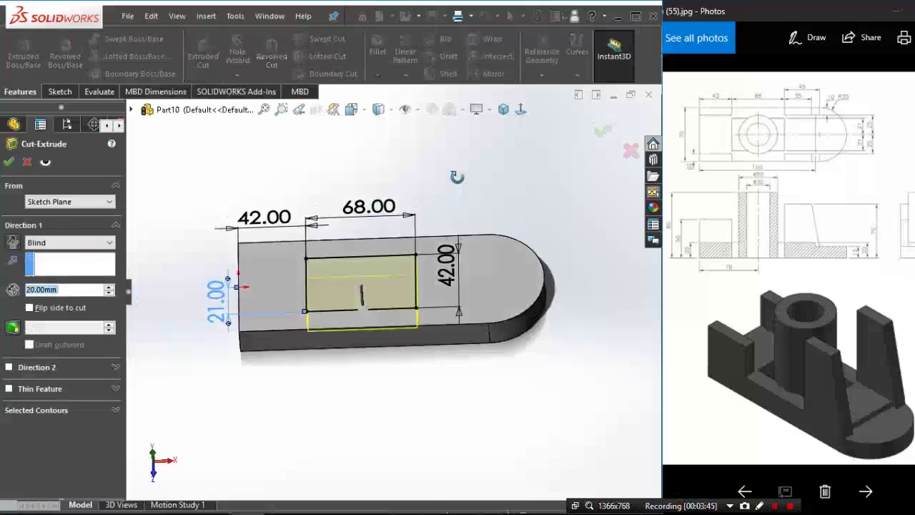
pyautogui.click(64, 243)
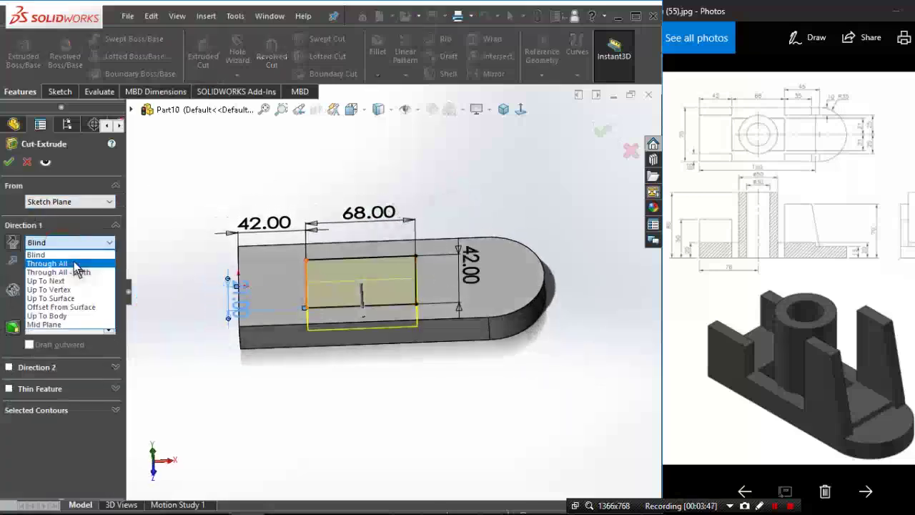
pyautogui.click(47, 263)
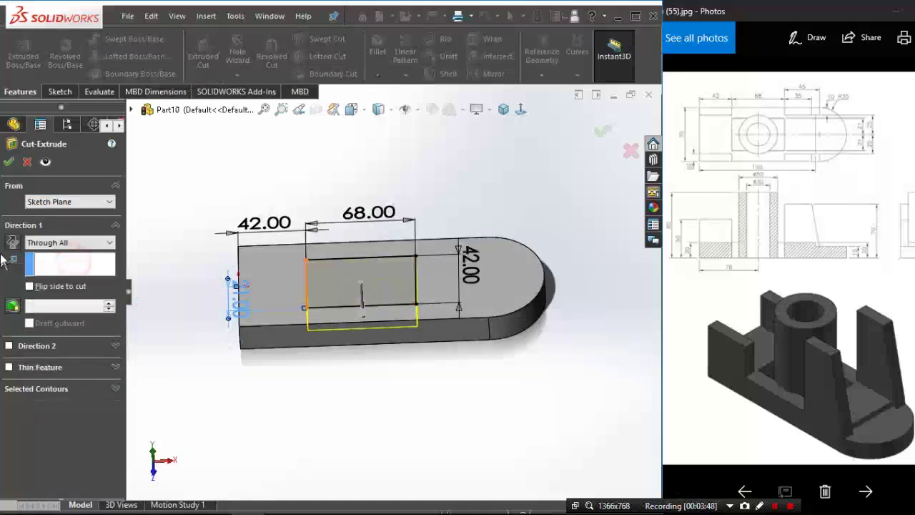
pyautogui.click(12, 163)
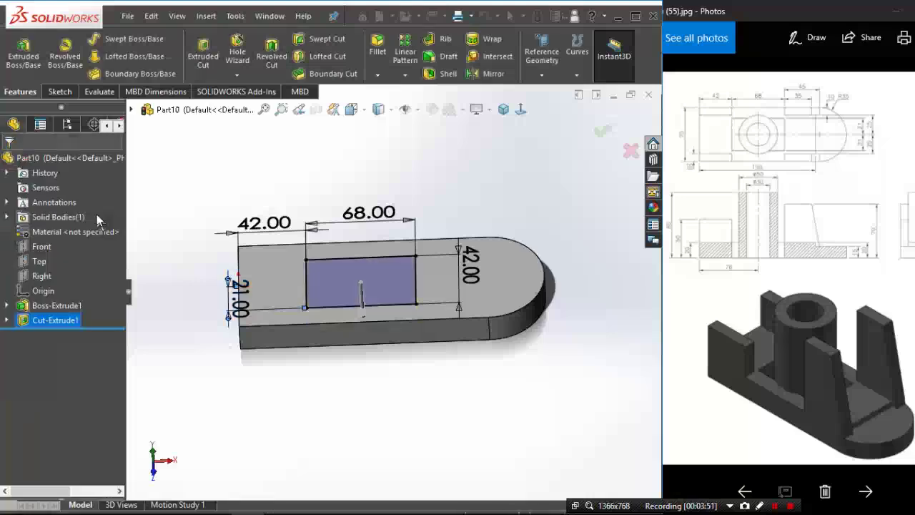
# Step: Start Sketch3 on the Top plane and draw a circle over the slot
pyautogui.click(38, 261)
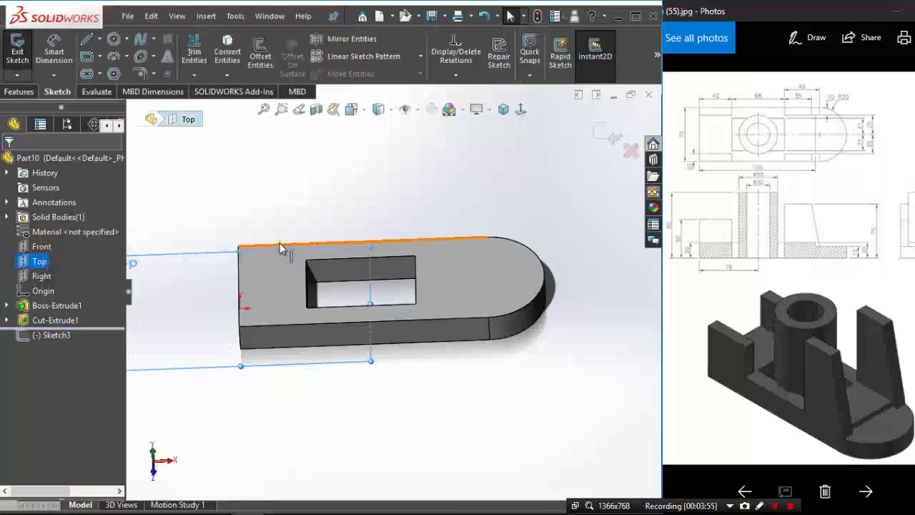
pyautogui.click(520, 108)
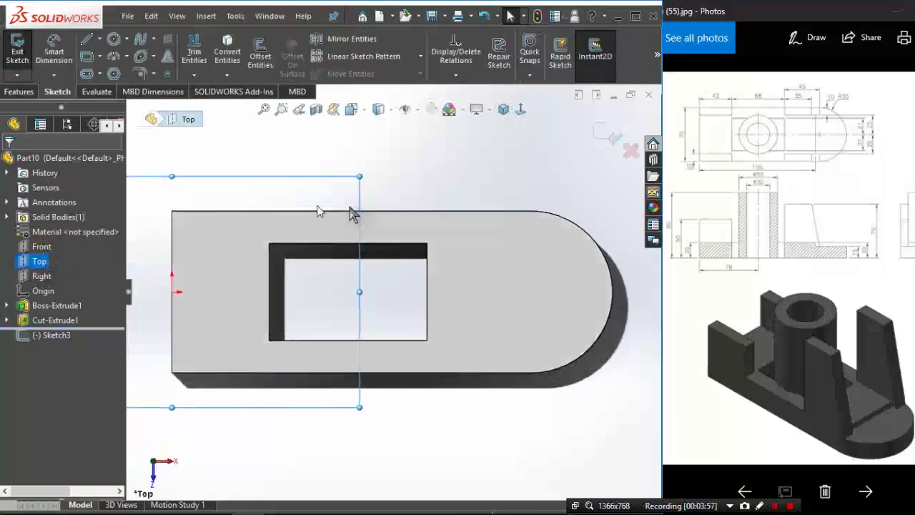
pyautogui.click(113, 39)
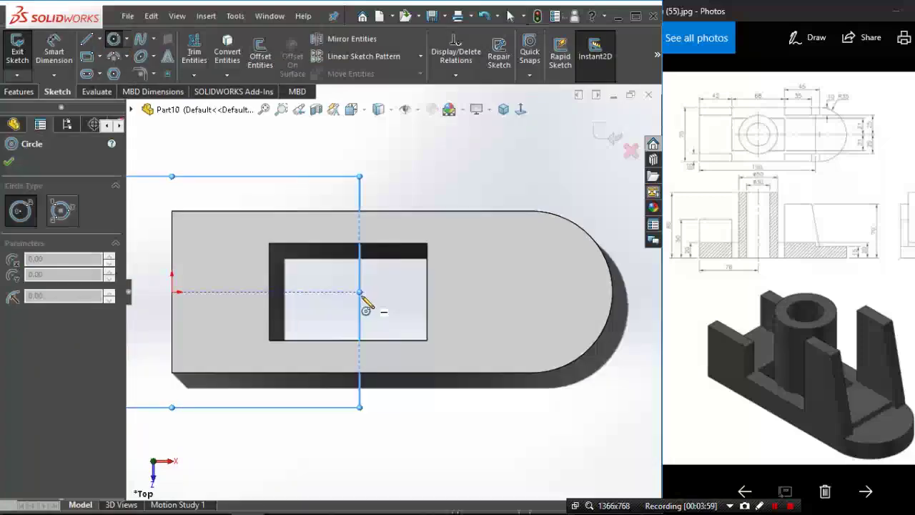
pyautogui.click(371, 292)
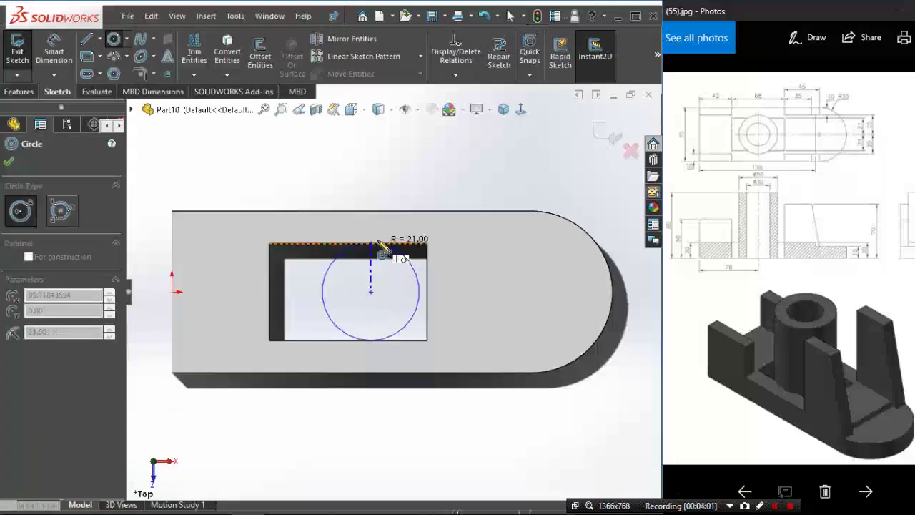
pyautogui.click(377, 237)
pyautogui.press('Escape')
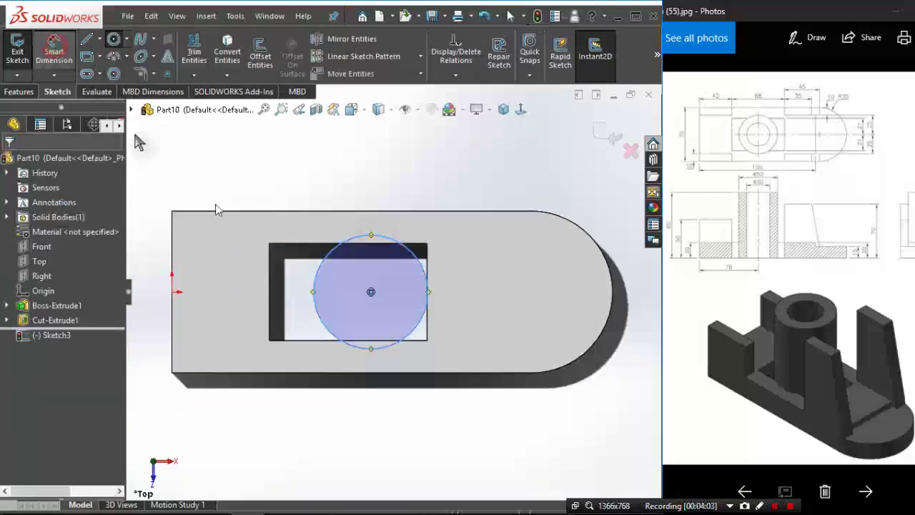
# Step: Dimension the circle centre's horizontal distance from the origin
pyautogui.click(370, 292)
pyautogui.click(171, 291)
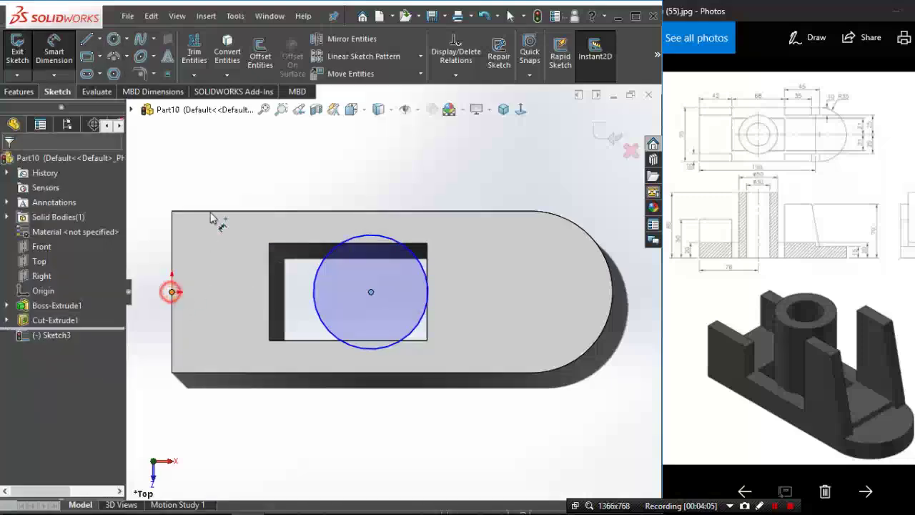
pyautogui.click(246, 167)
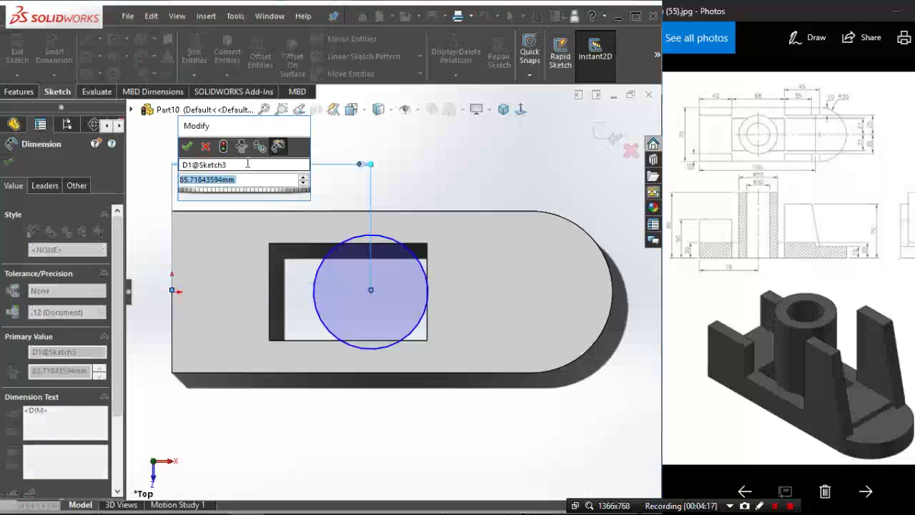
# Step: Dimension the circle 76 from the origin, Ø50, and 35 below the base's top edge
pyautogui.write('76')
pyautogui.press('Return')
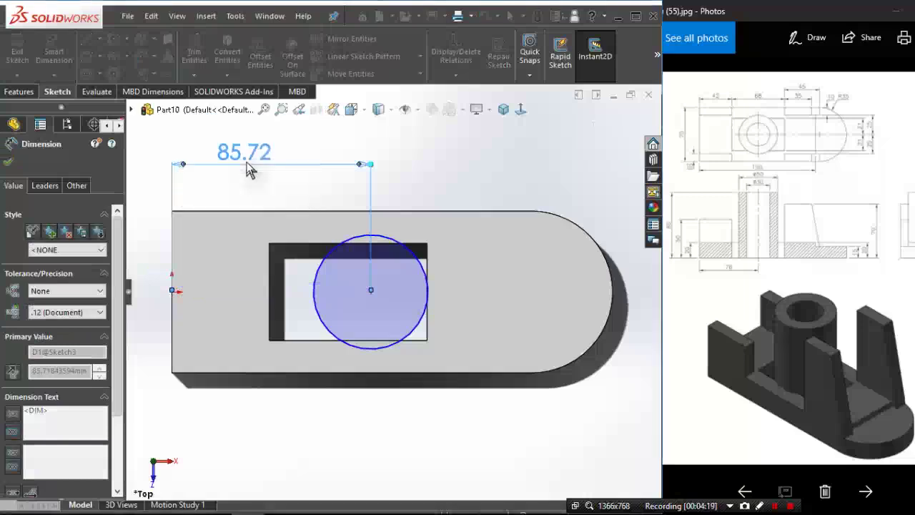
pyautogui.click(360, 237)
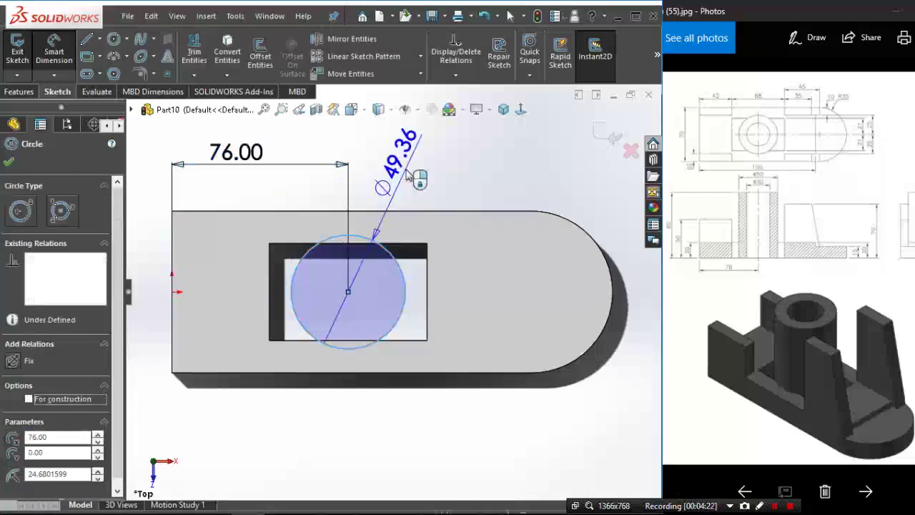
pyautogui.click(406, 175)
pyautogui.write('5')
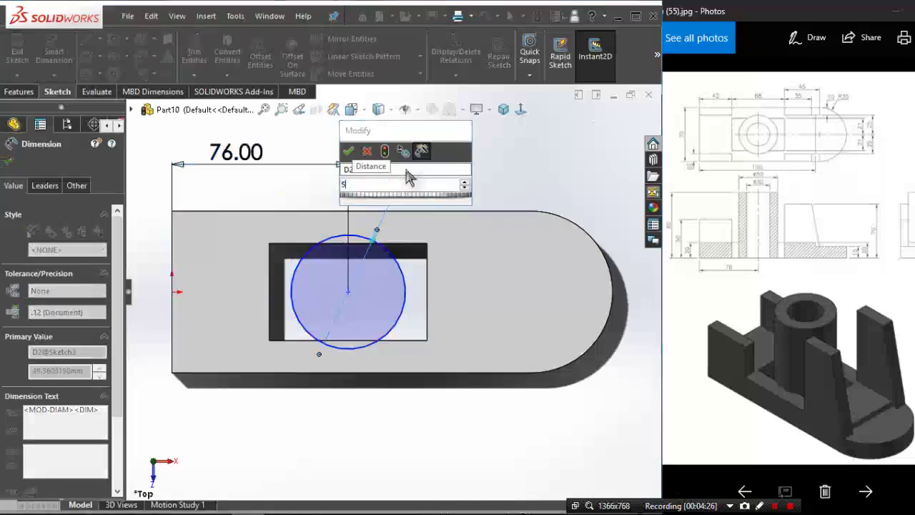
pyautogui.press('Return')
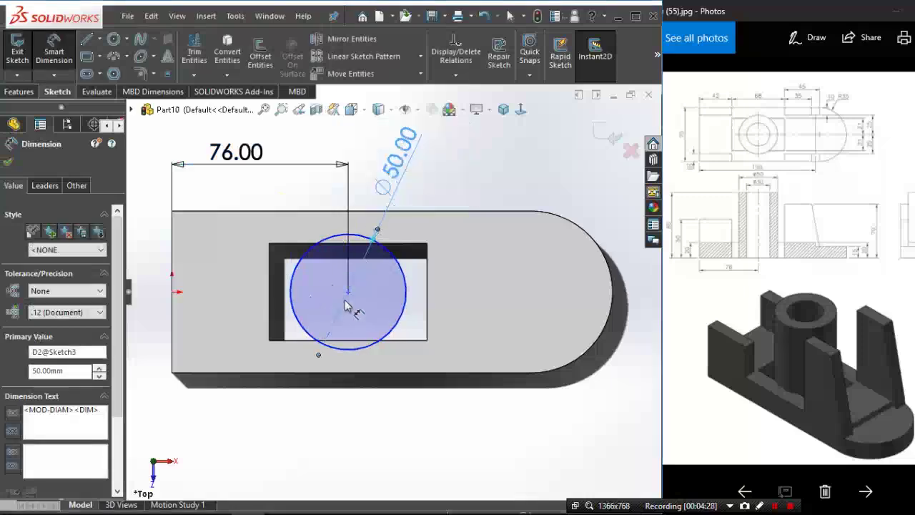
pyautogui.click(348, 291)
pyautogui.click(275, 211)
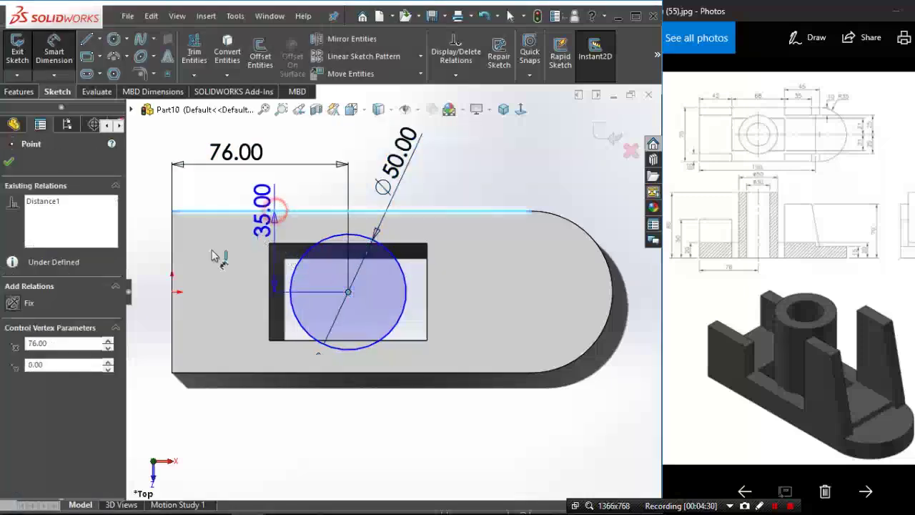
pyautogui.click(151, 265)
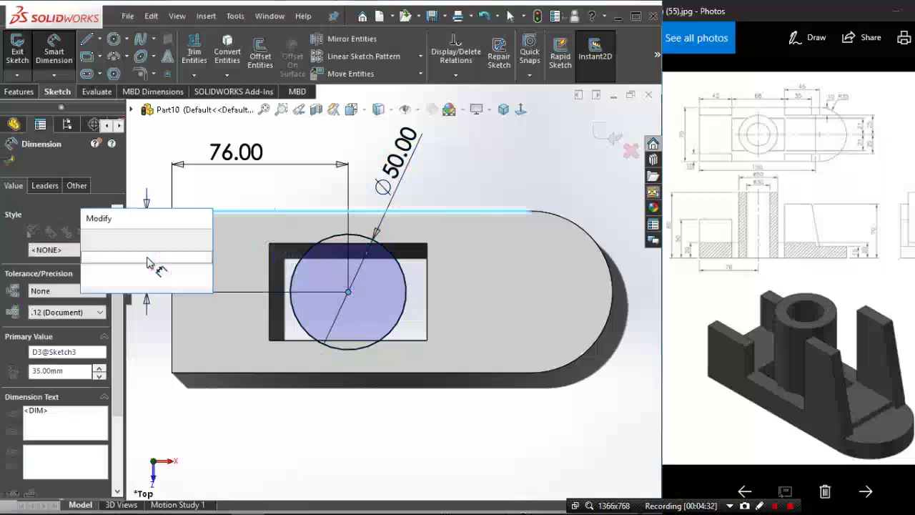
pyautogui.write('35')
pyautogui.press('Return')
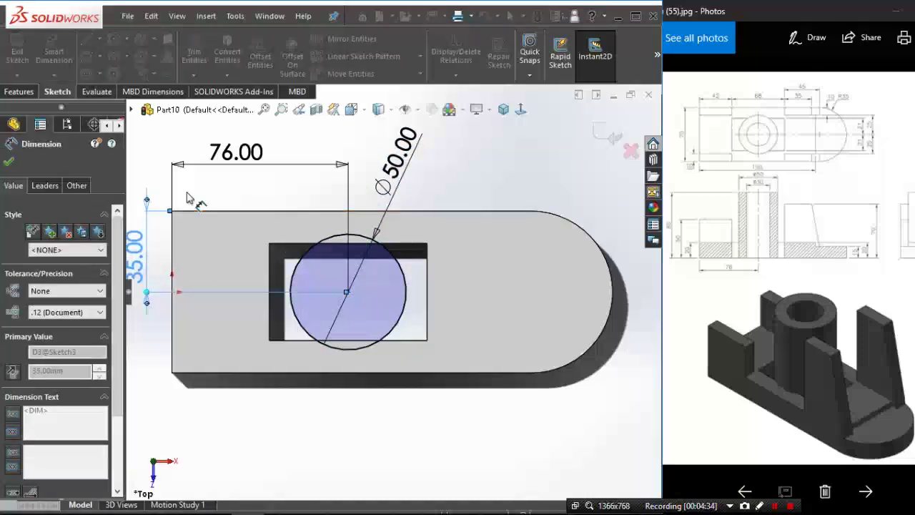
pyautogui.click(114, 40)
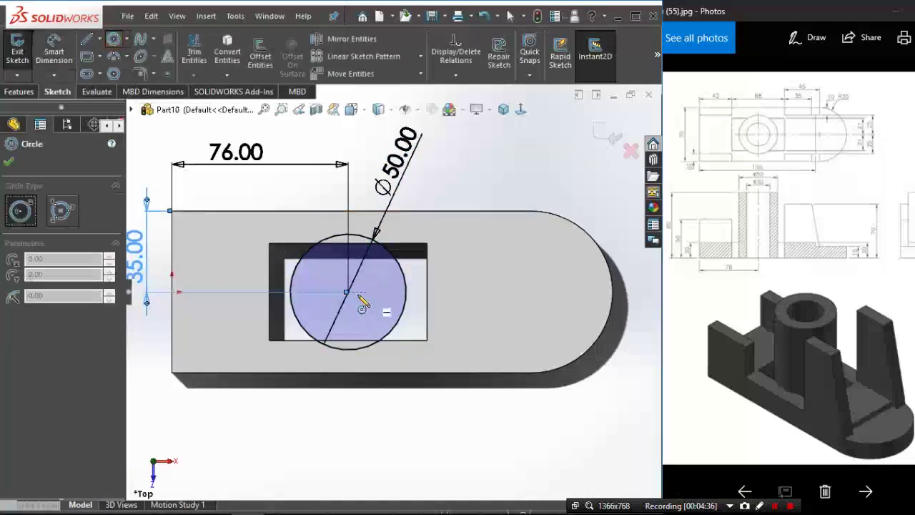
# Step: Draw a second circle on the same centre and dimension its diameter to 30
pyautogui.click(348, 291)
pyautogui.click(372, 259)
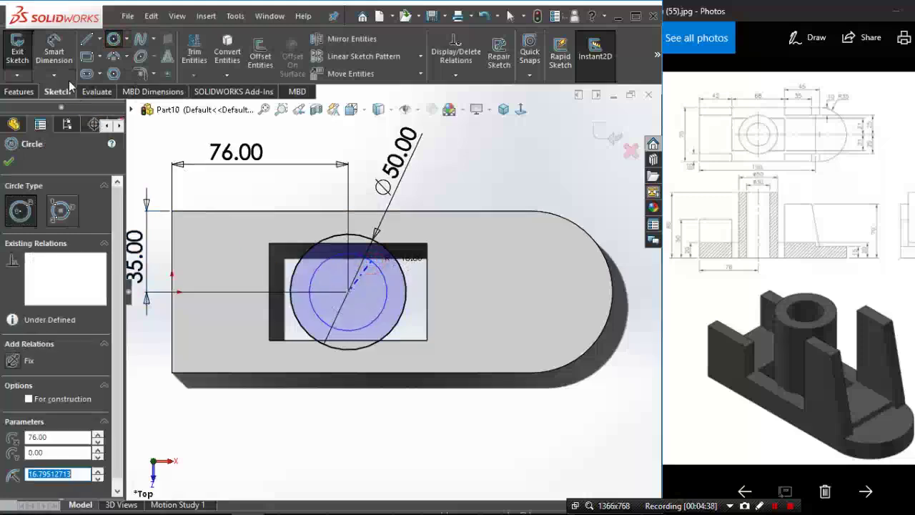
pyautogui.click(53, 51)
pyautogui.click(375, 263)
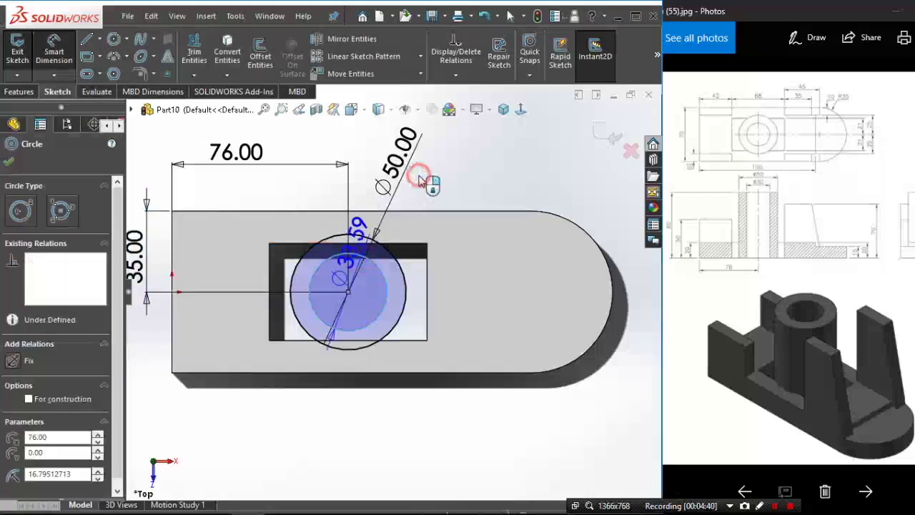
pyautogui.click(421, 180)
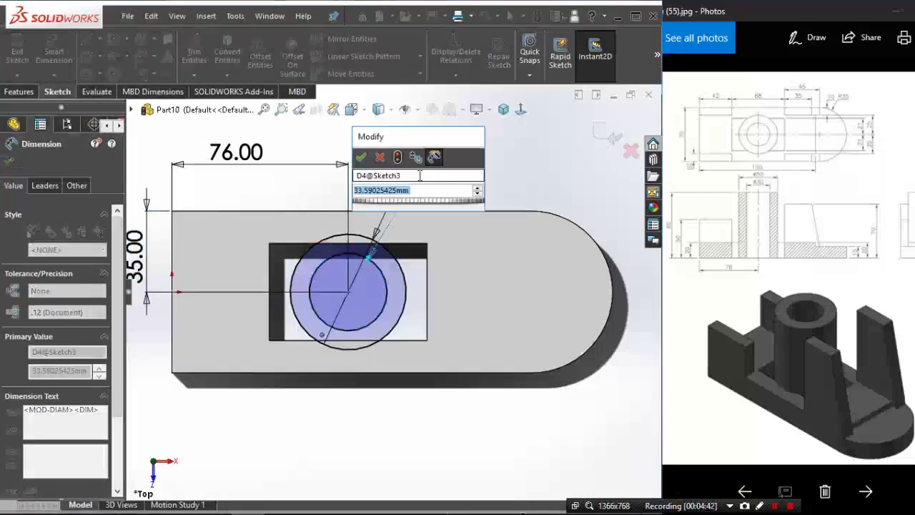
pyautogui.write('30')
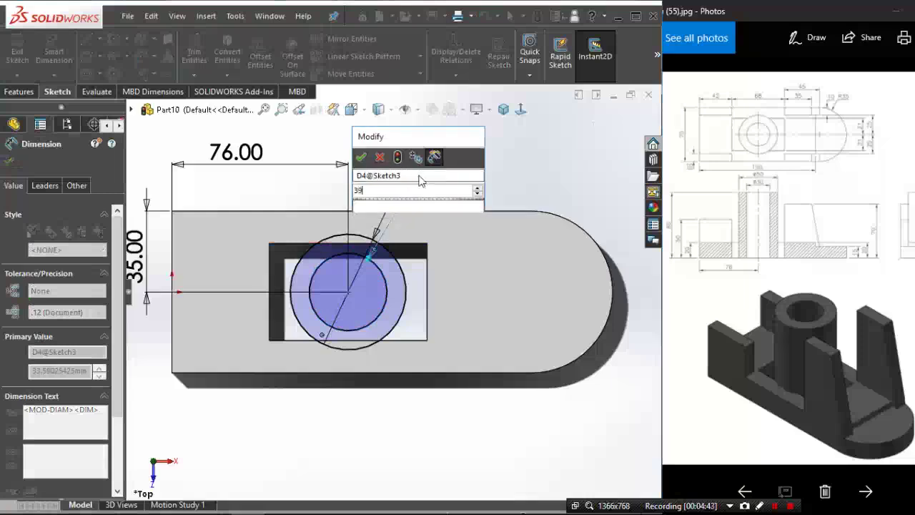
pyautogui.press('Return')
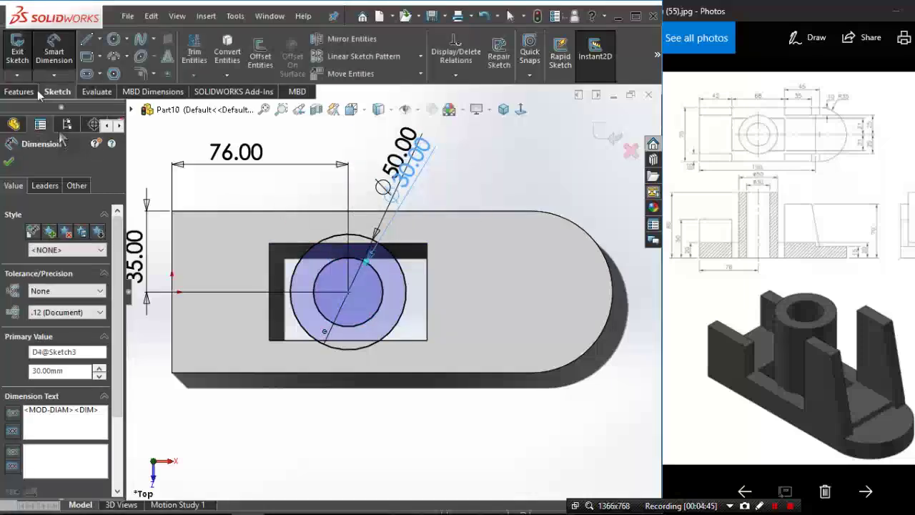
pyautogui.click(20, 91)
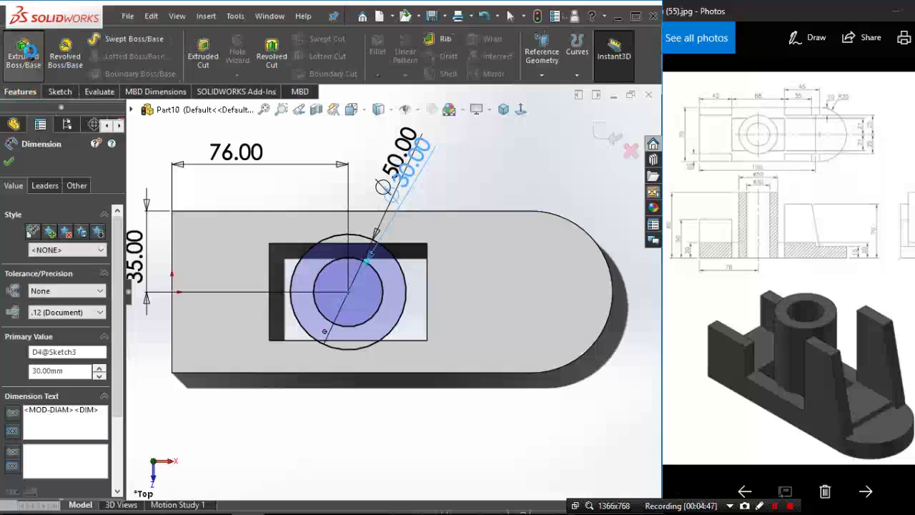
# Step: Extrude the ring between the circles 85 mm, viewed in isometric, into a hollow boss
pyautogui.click(27, 51)
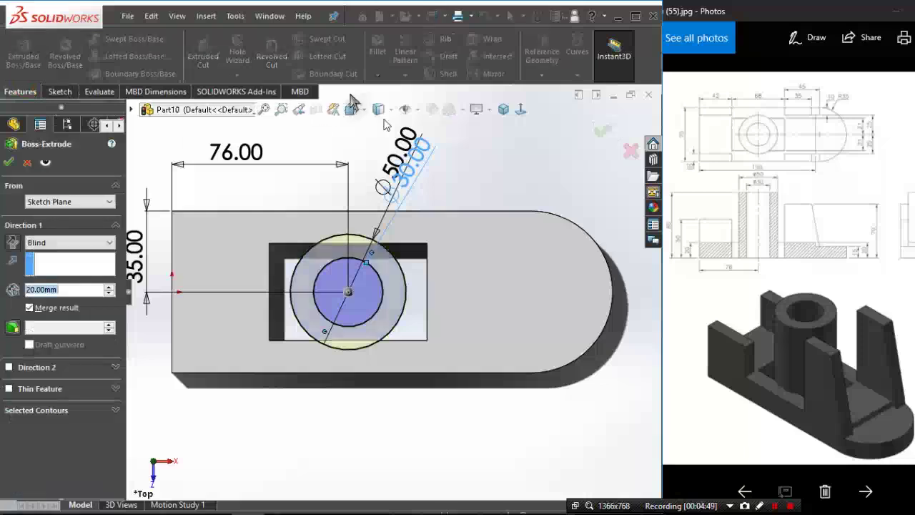
pyautogui.click(503, 109)
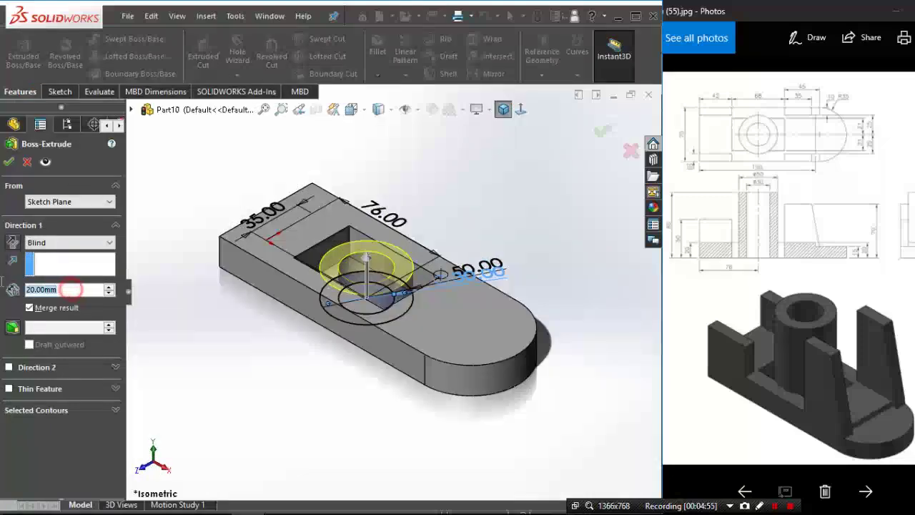
pyautogui.write('85')
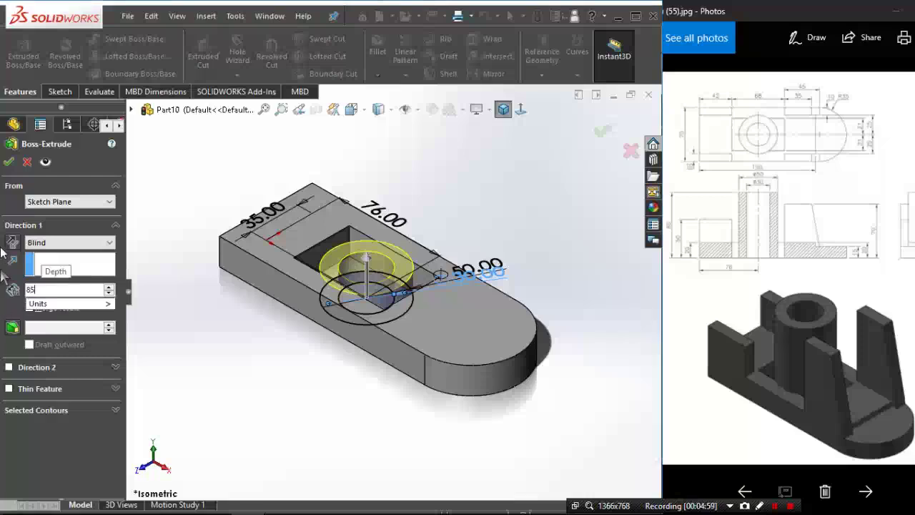
pyautogui.press('Return')
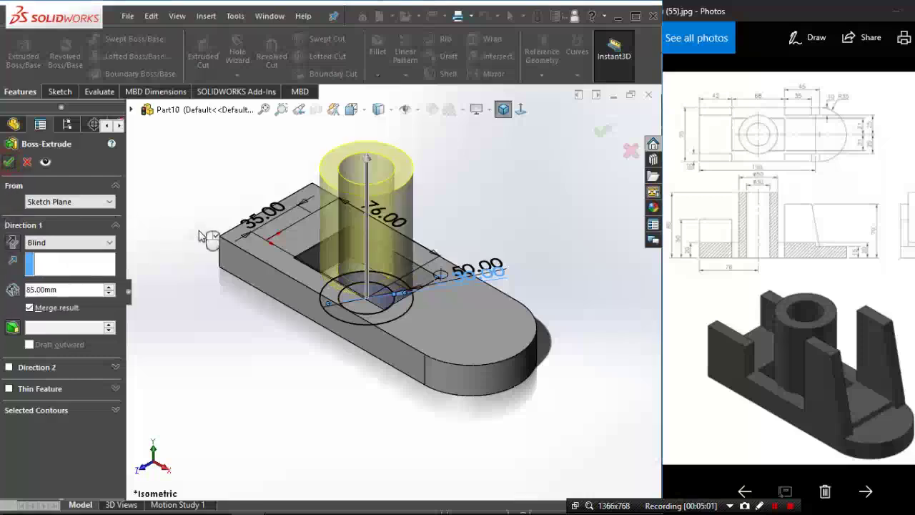
pyautogui.click(8, 163)
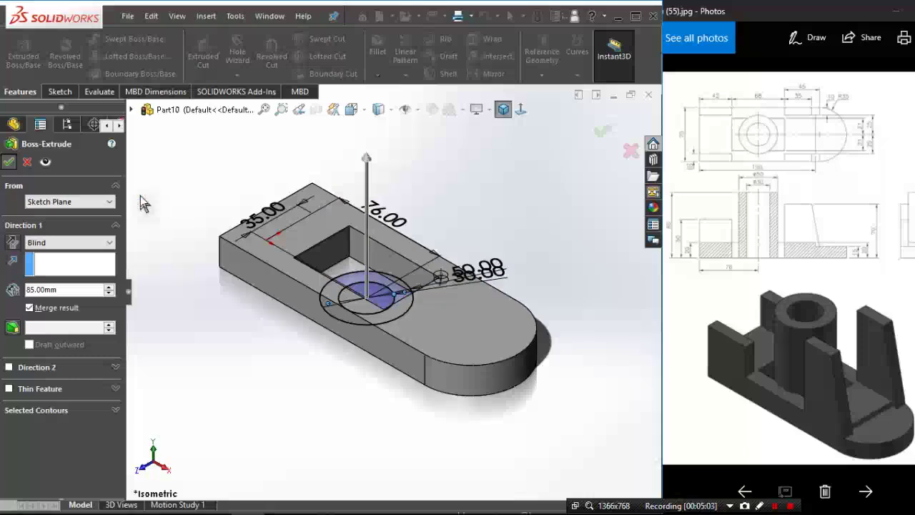
pyautogui.click(169, 200)
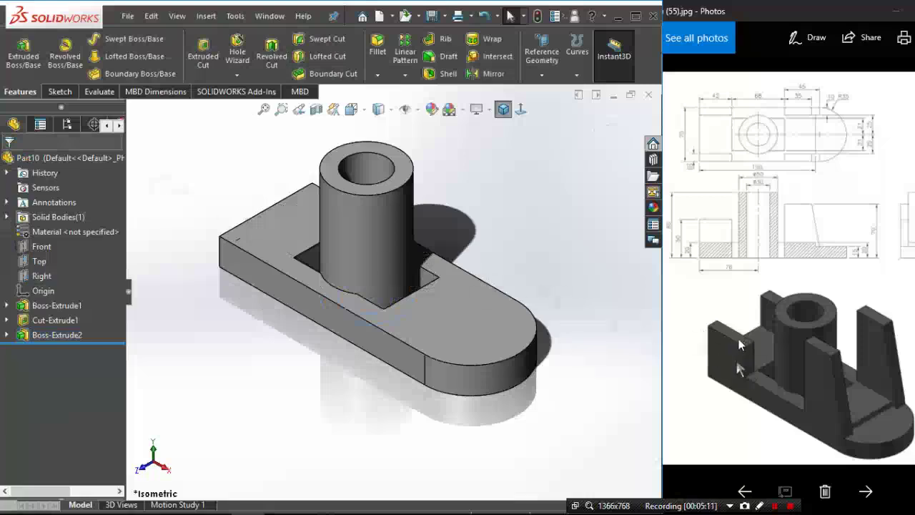
# Step: Start a sketch on the plate's front face and draw a corner rectangle from its top-left corner
pyautogui.click(388, 322)
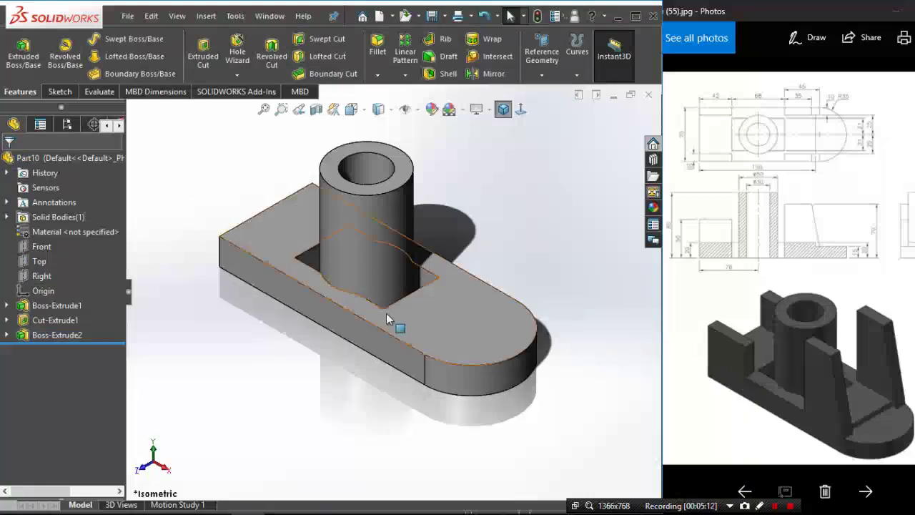
pyautogui.click(57, 92)
pyautogui.click(18, 47)
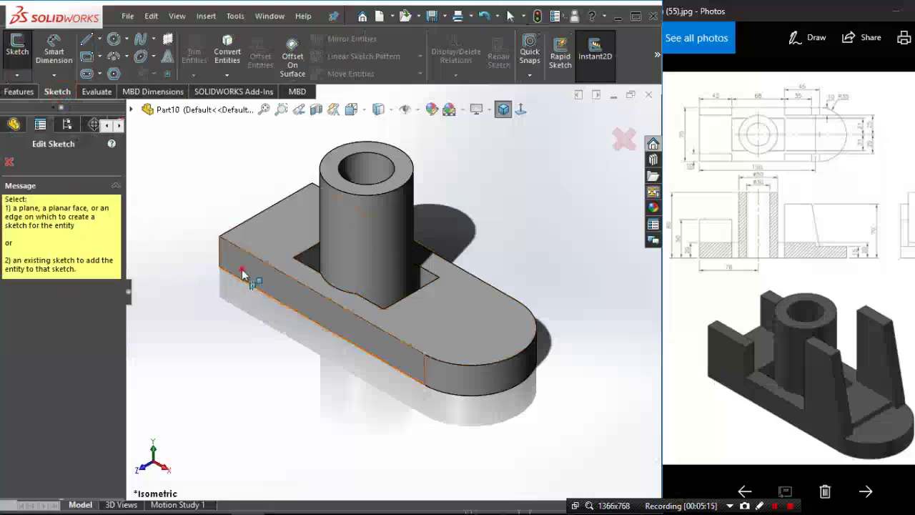
pyautogui.click(243, 274)
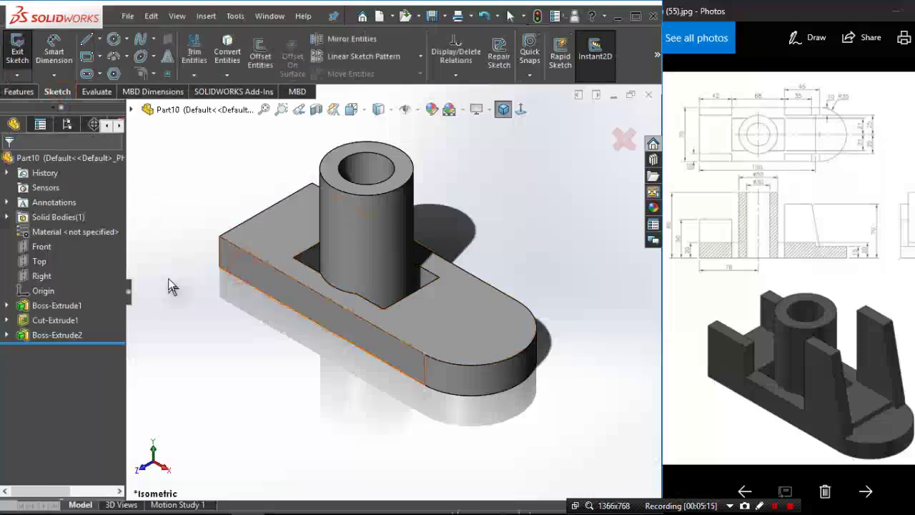
pyautogui.click(522, 111)
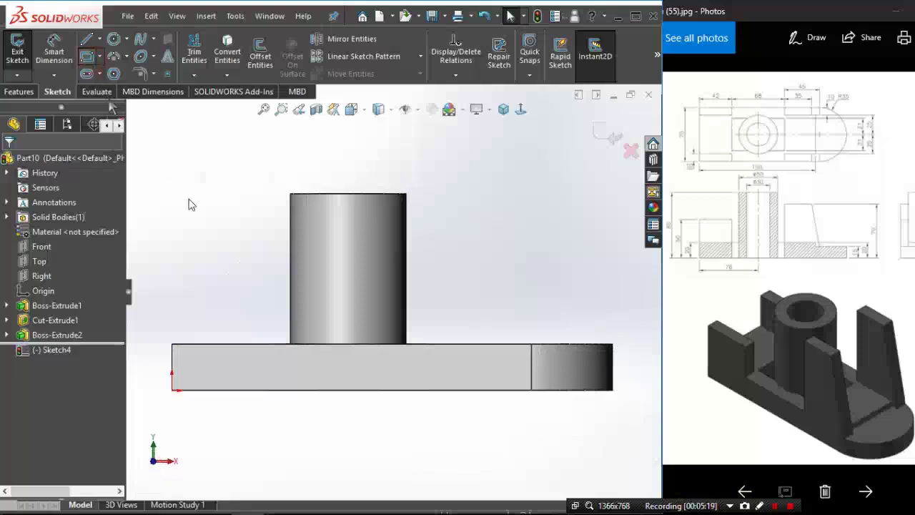
pyautogui.press('r')
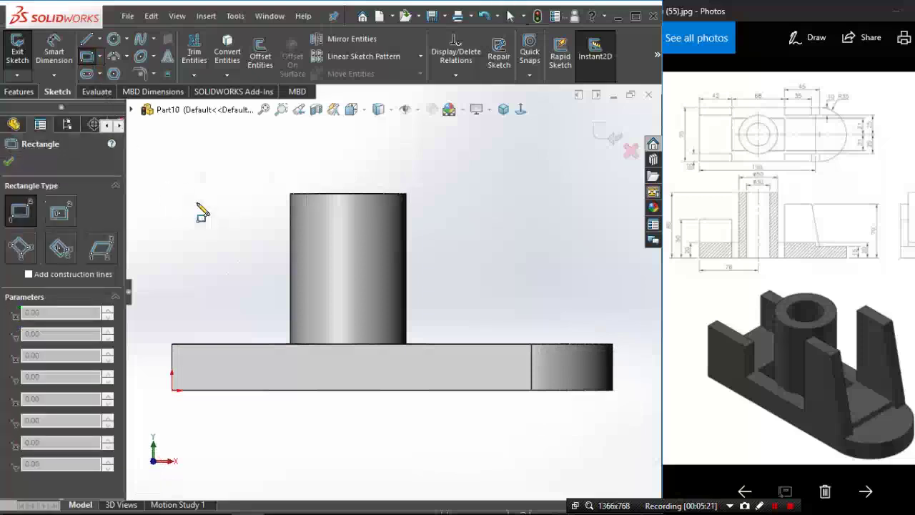
pyautogui.click(172, 345)
pyautogui.click(261, 223)
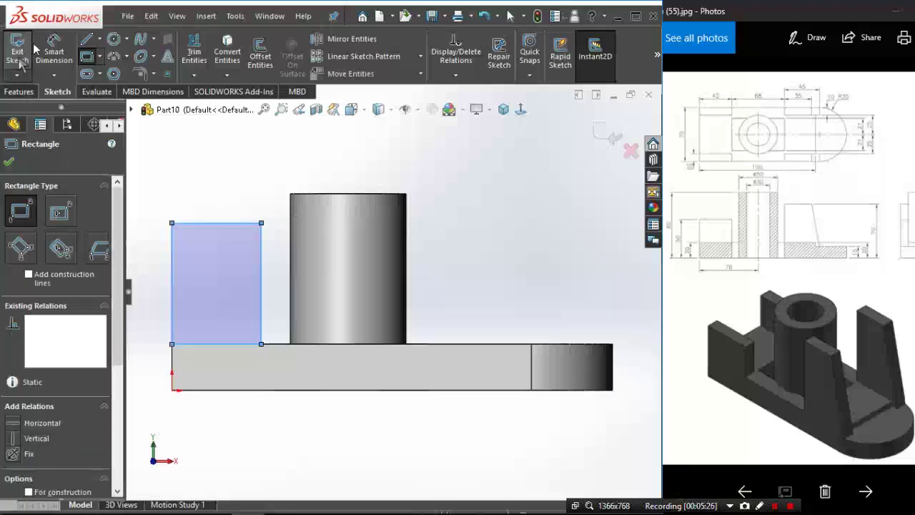
# Step: Dimension the rectangle 50 mm above the plate bottom and 42 mm wide
pyautogui.click(45, 50)
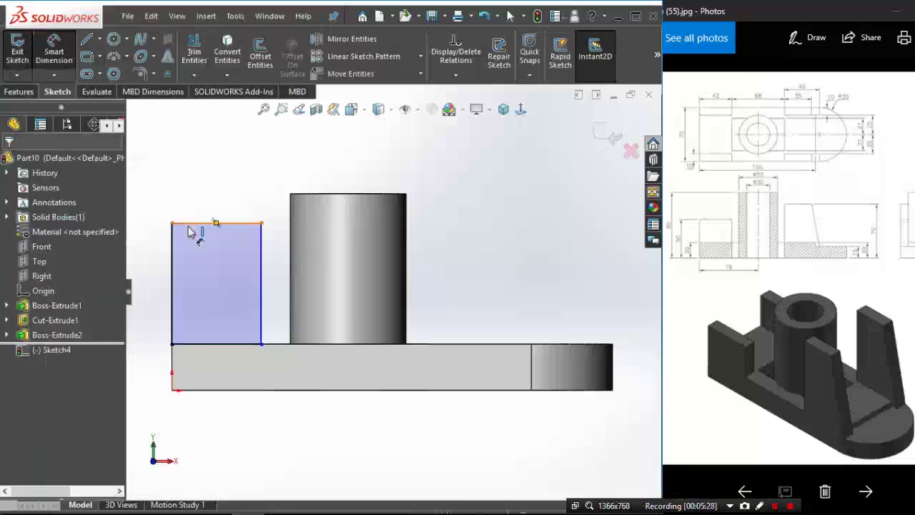
pyautogui.click(235, 390)
pyautogui.click(230, 227)
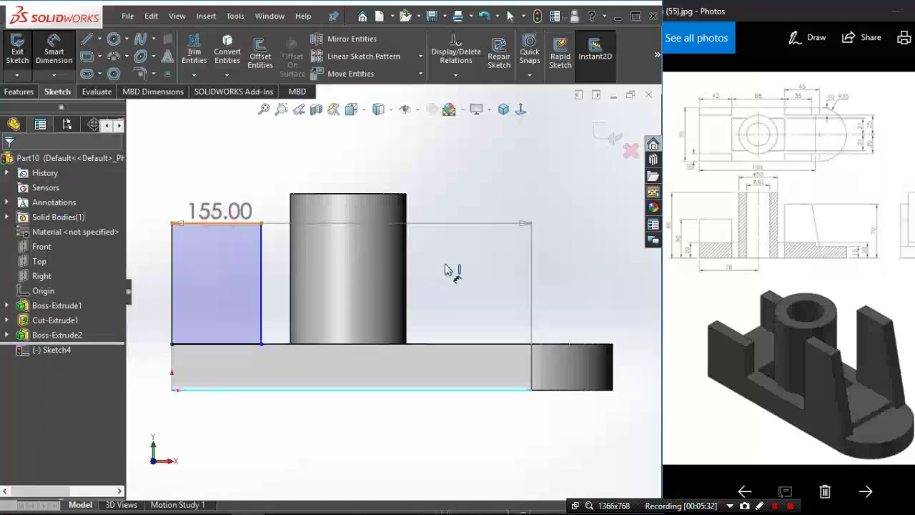
pyautogui.click(461, 276)
pyautogui.write('50')
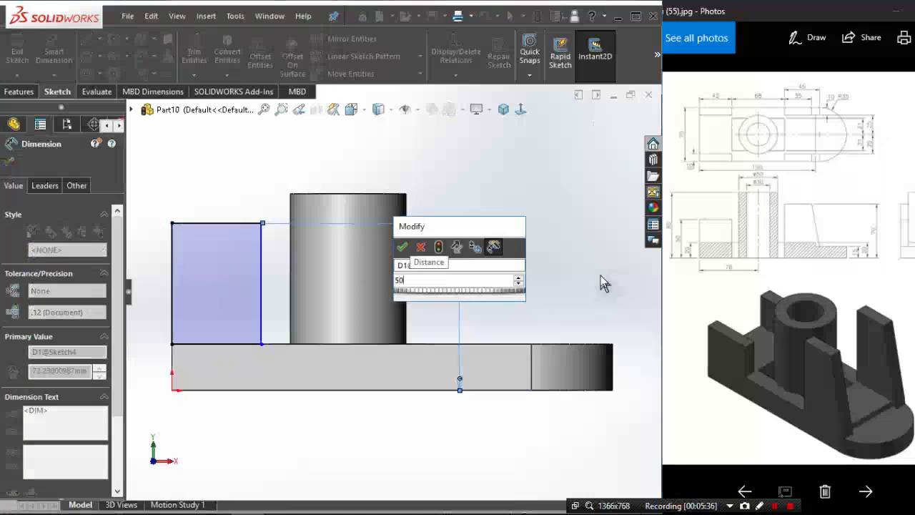
pyautogui.press('Escape')
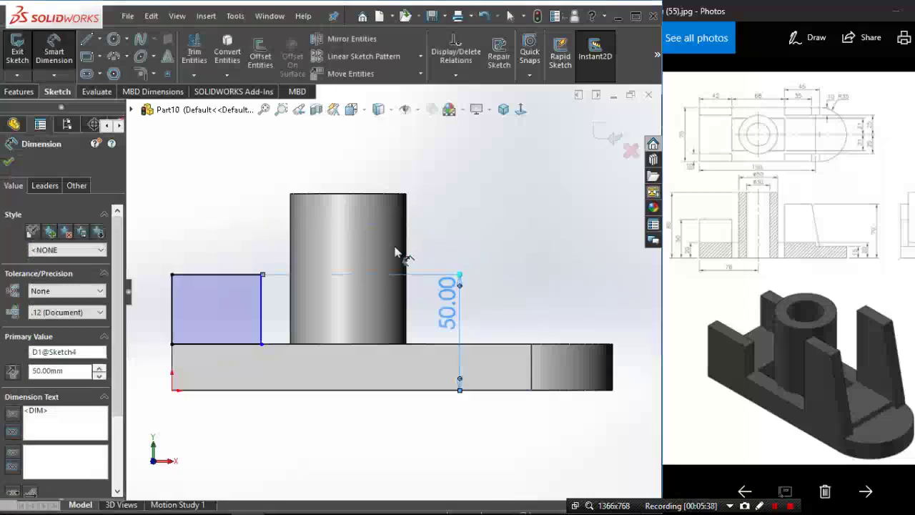
pyautogui.click(240, 273)
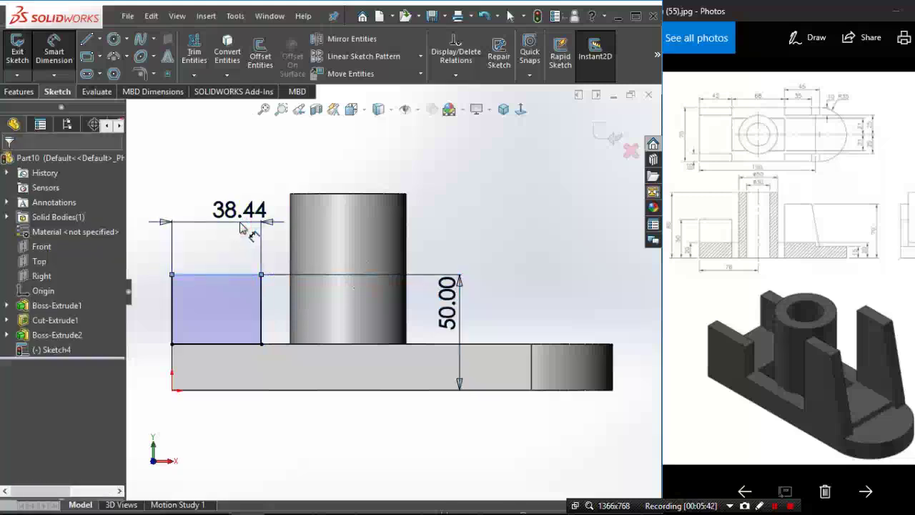
pyautogui.click(240, 226)
pyautogui.write('42')
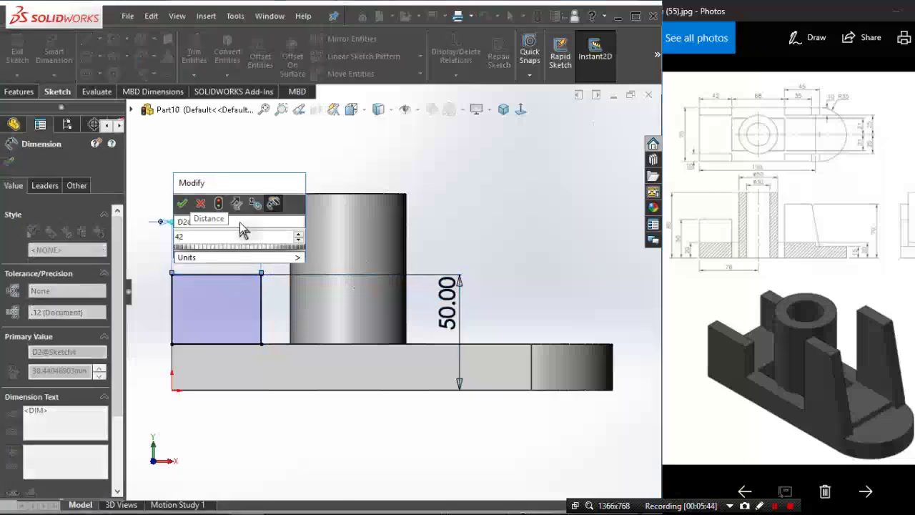
pyautogui.press('Return')
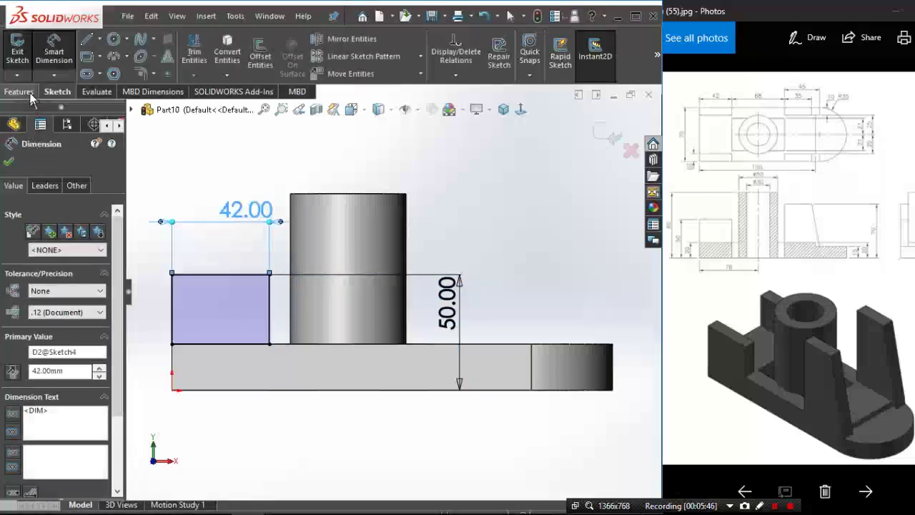
pyautogui.click(20, 91)
pyautogui.click(23, 54)
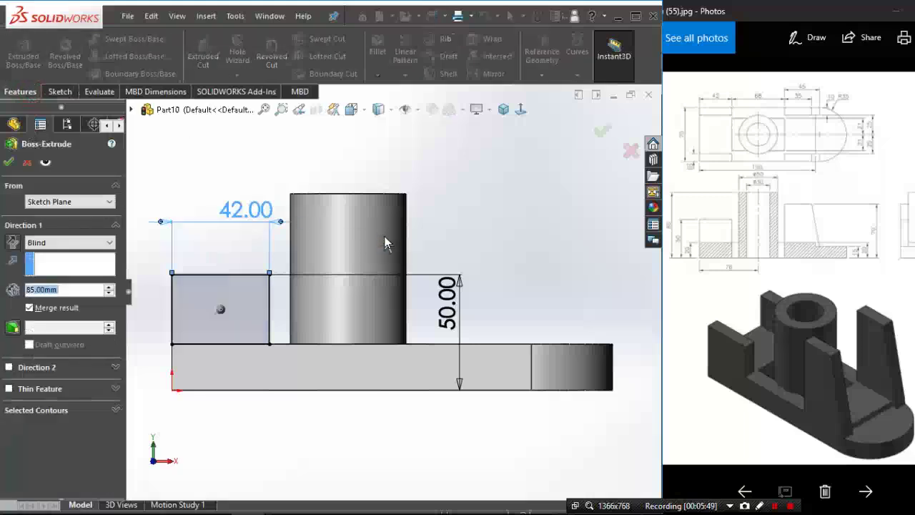
# Step: Extrude the 42 × 50 rectangle 10 mm in the reversed direction, back over the base
pyautogui.click(503, 109)
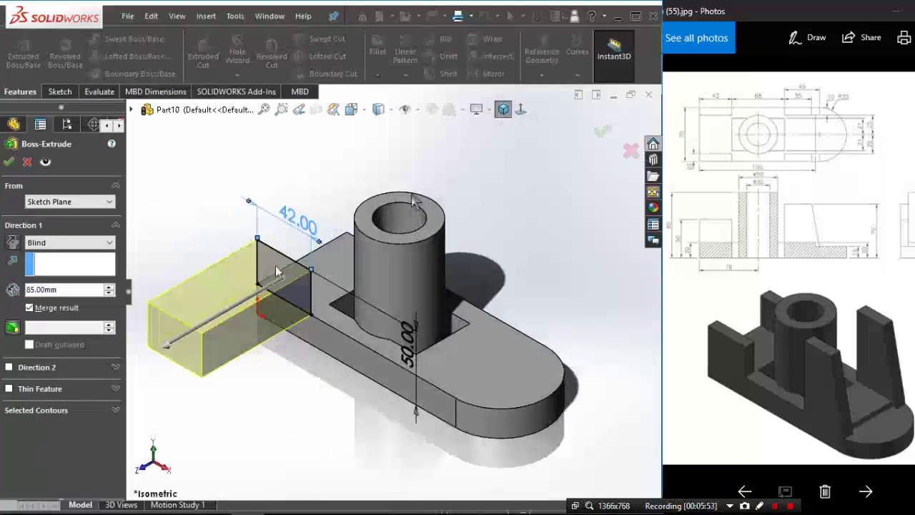
pyautogui.click(19, 243)
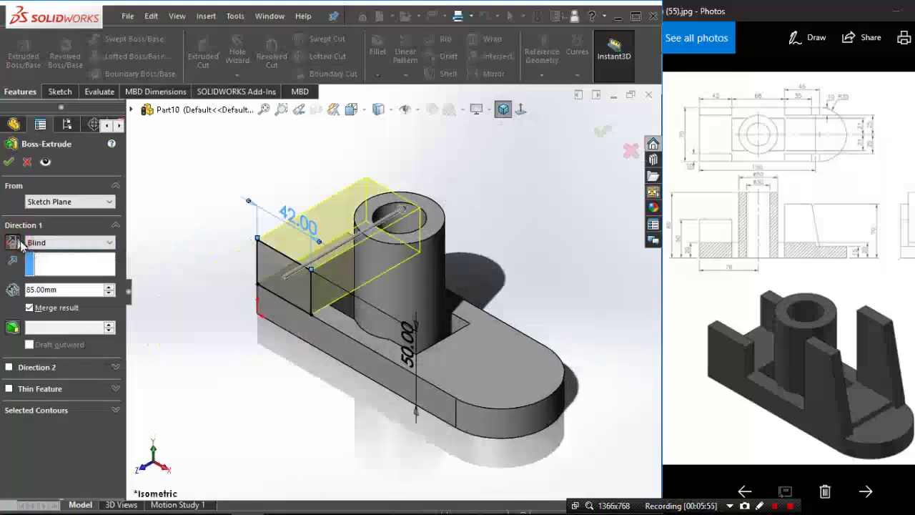
pyautogui.doubleClick(61, 290)
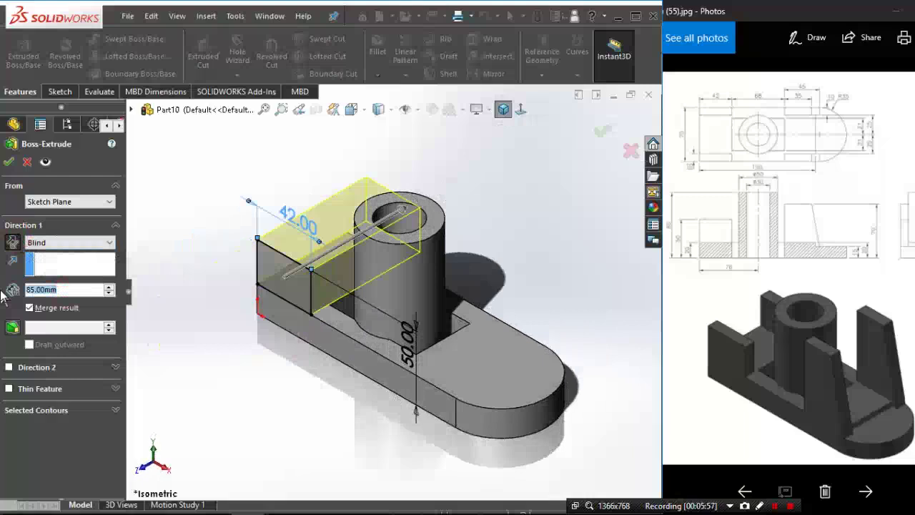
pyautogui.write('10')
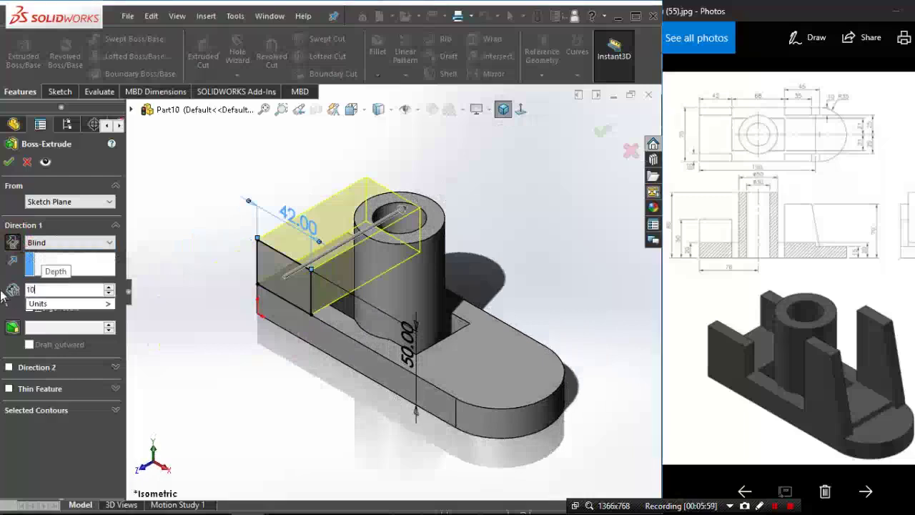
pyautogui.press('Return')
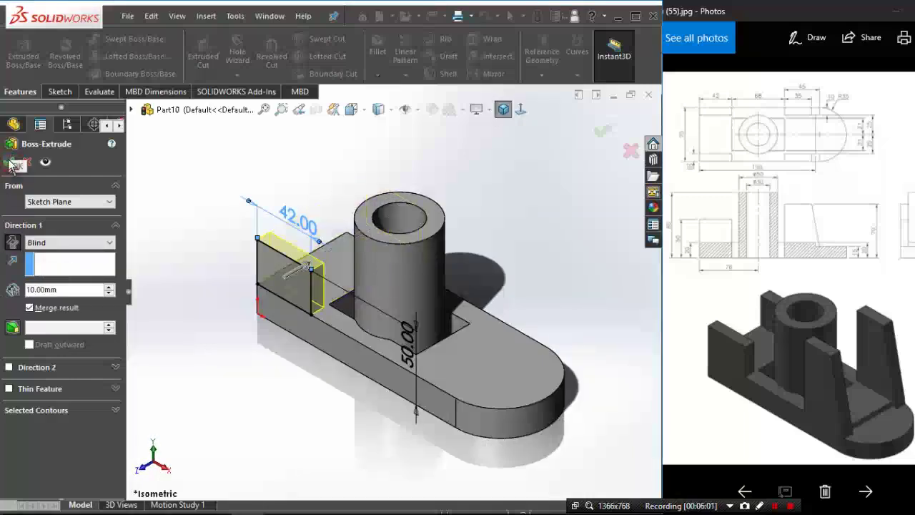
pyautogui.click(14, 164)
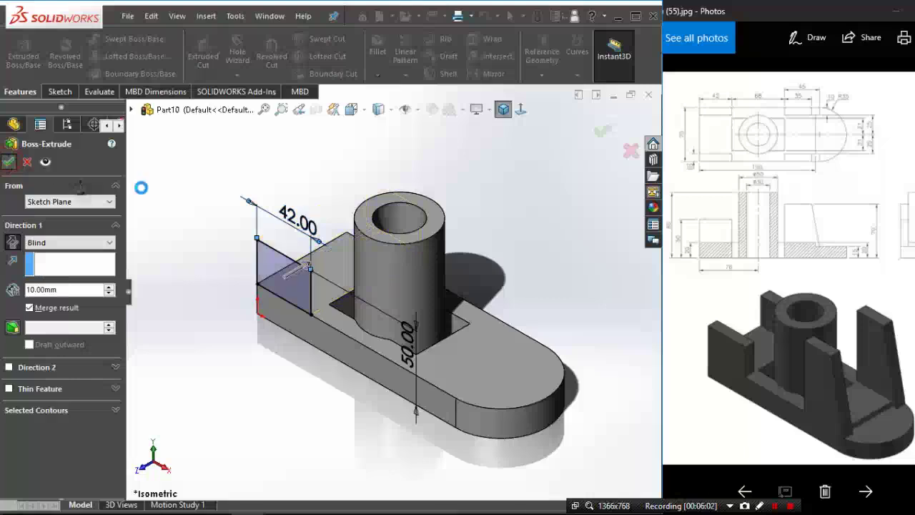
pyautogui.click(213, 200)
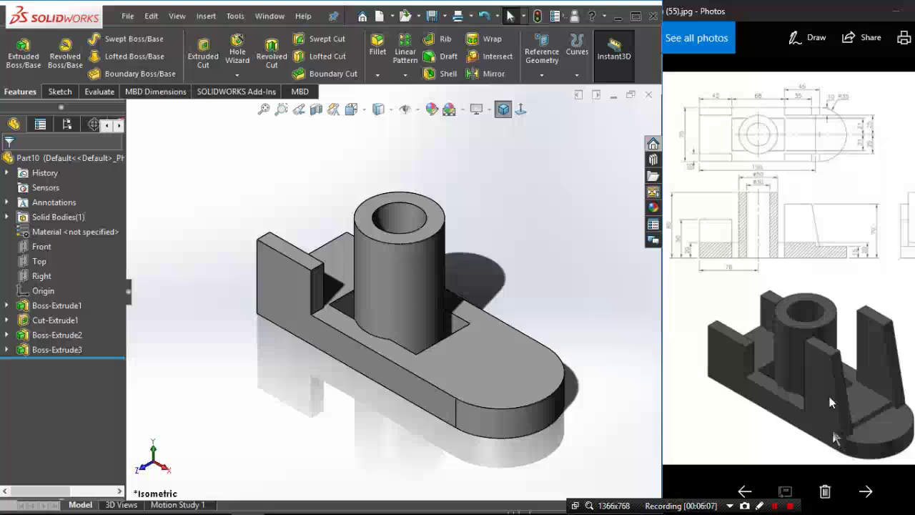
# Step: Start a sketch on the base's front side face and draw the closed tapered rib outline
pyautogui.click(60, 92)
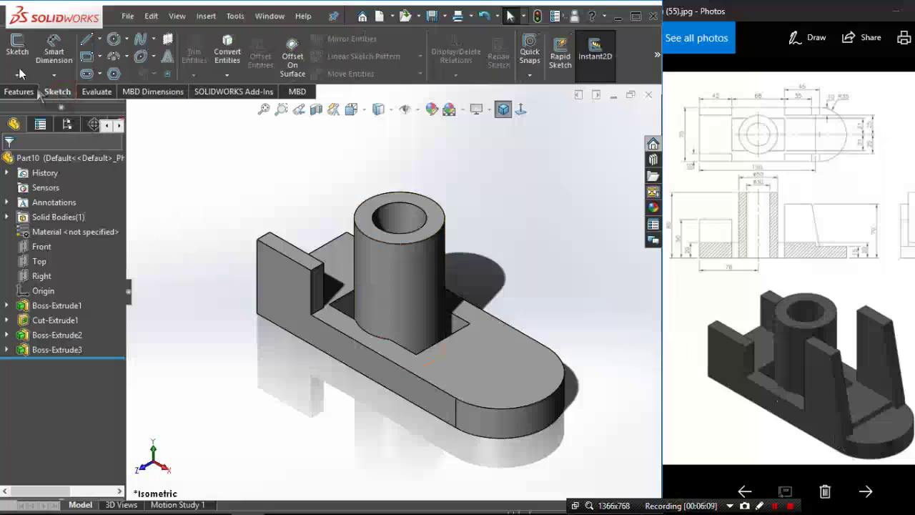
pyautogui.click(20, 45)
pyautogui.click(425, 404)
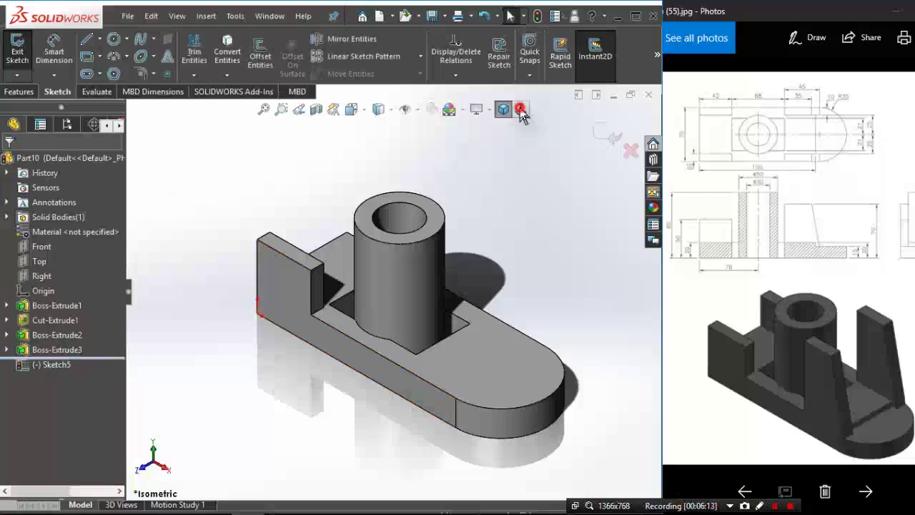
pyautogui.click(520, 109)
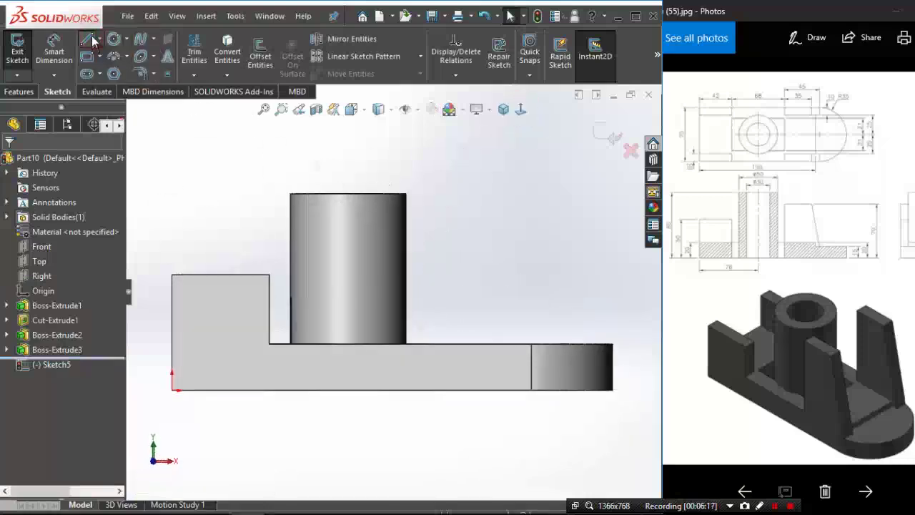
pyautogui.click(90, 40)
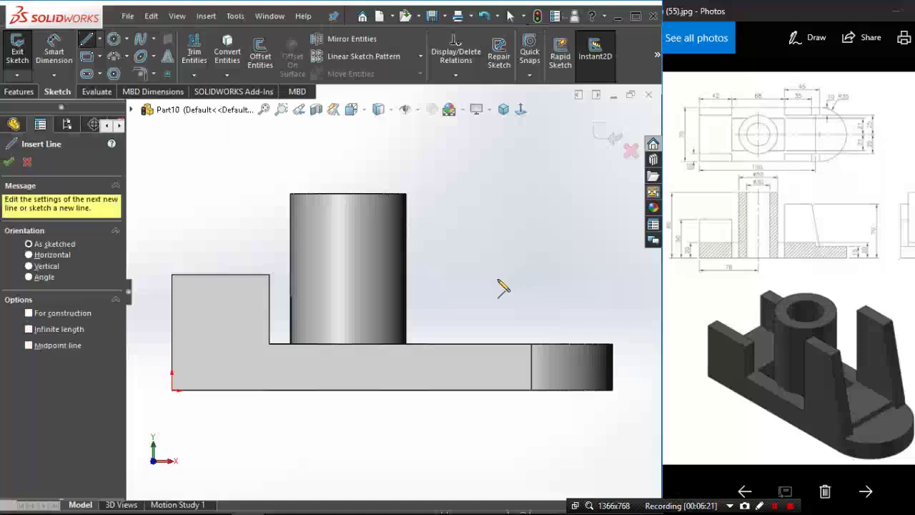
pyautogui.click(451, 344)
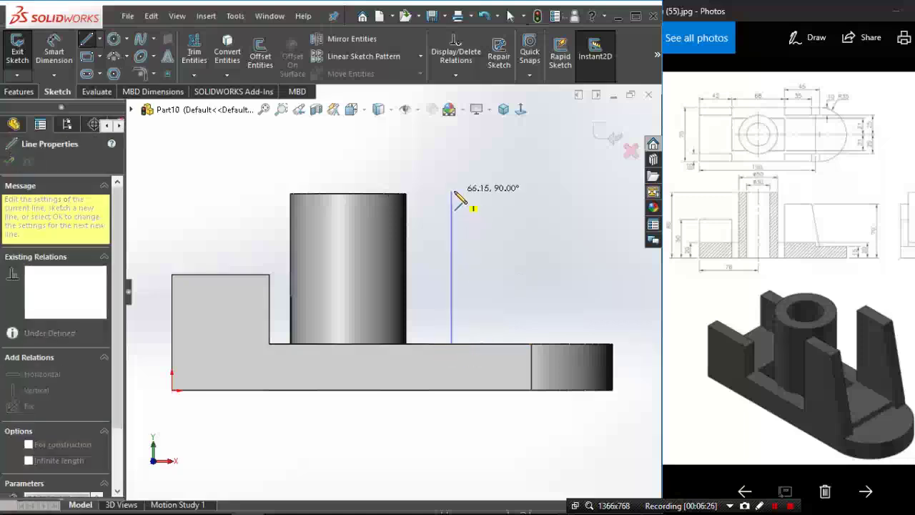
pyautogui.click(451, 171)
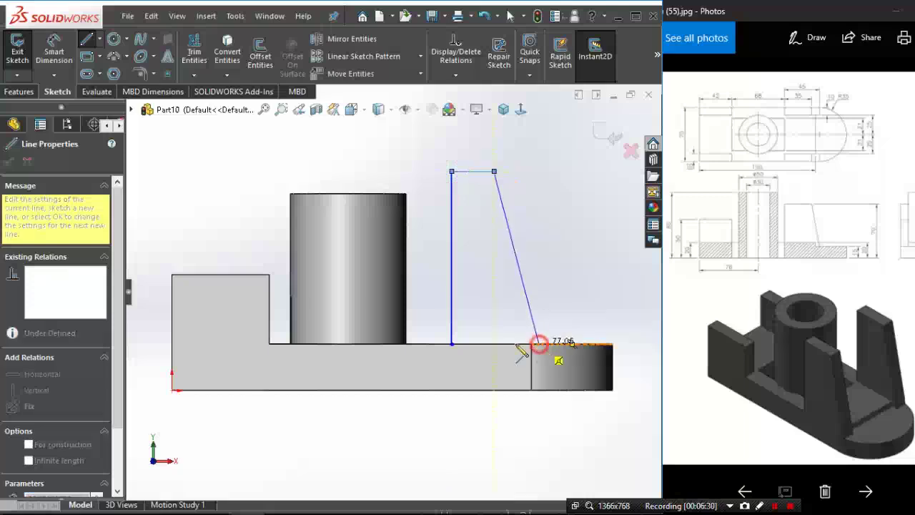
pyautogui.click(539, 344)
pyautogui.click(451, 343)
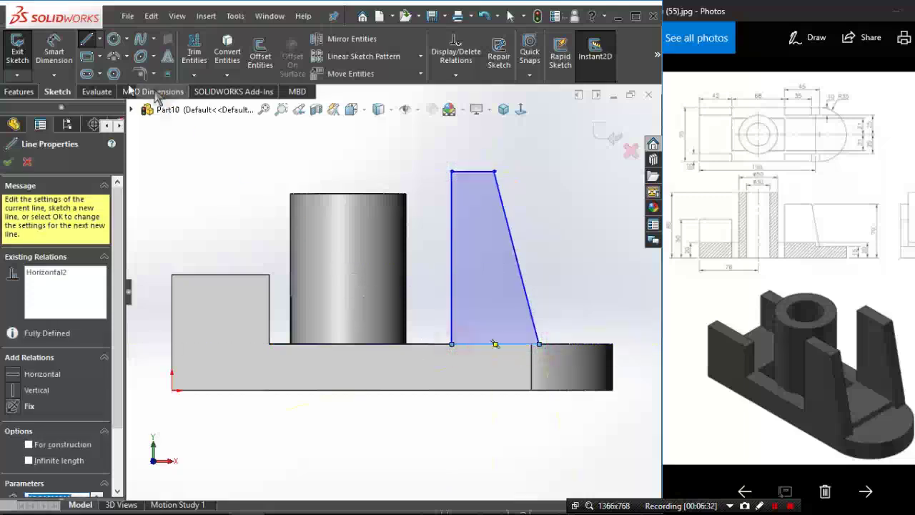
# Step: Dimension the rib width to 45 and its left edge 68 from the step
pyautogui.click(53, 54)
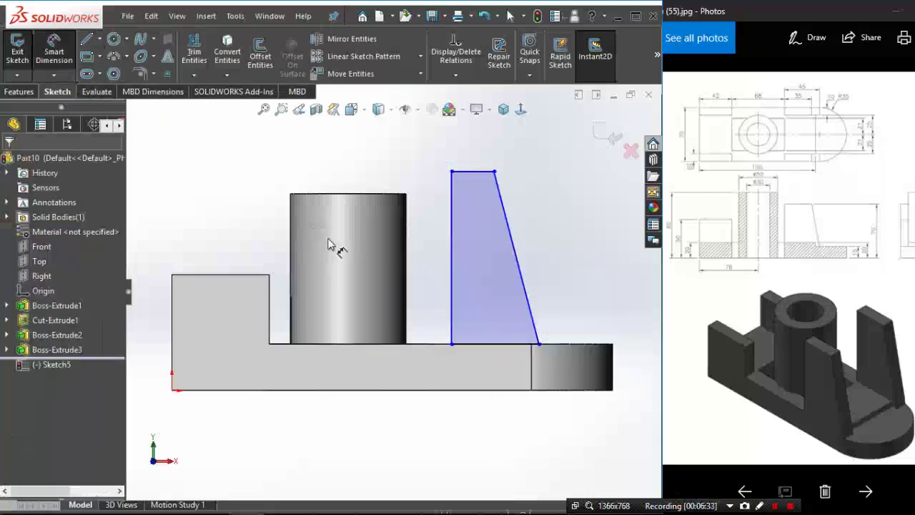
pyautogui.click(451, 171)
pyautogui.click(539, 344)
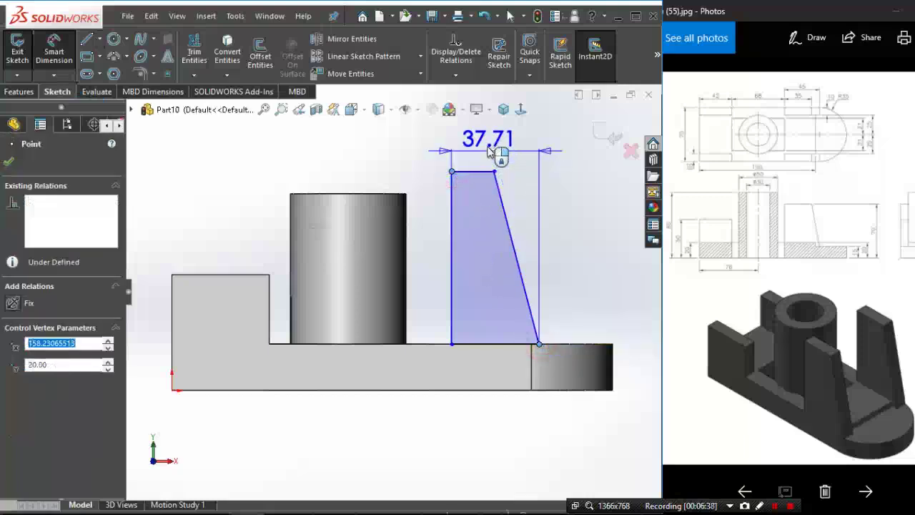
pyautogui.click(493, 154)
pyautogui.doubleClick(491, 155)
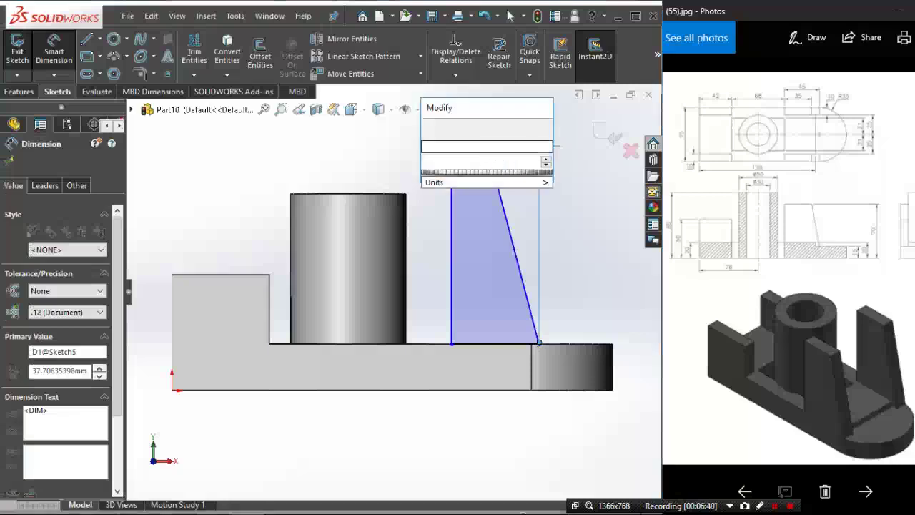
pyautogui.write('45')
pyautogui.press('Return')
pyautogui.click(451, 202)
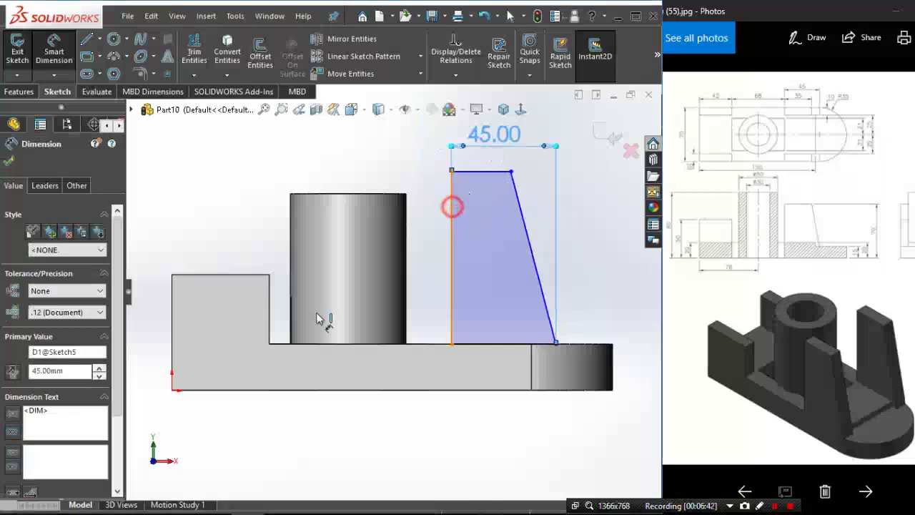
pyautogui.click(268, 299)
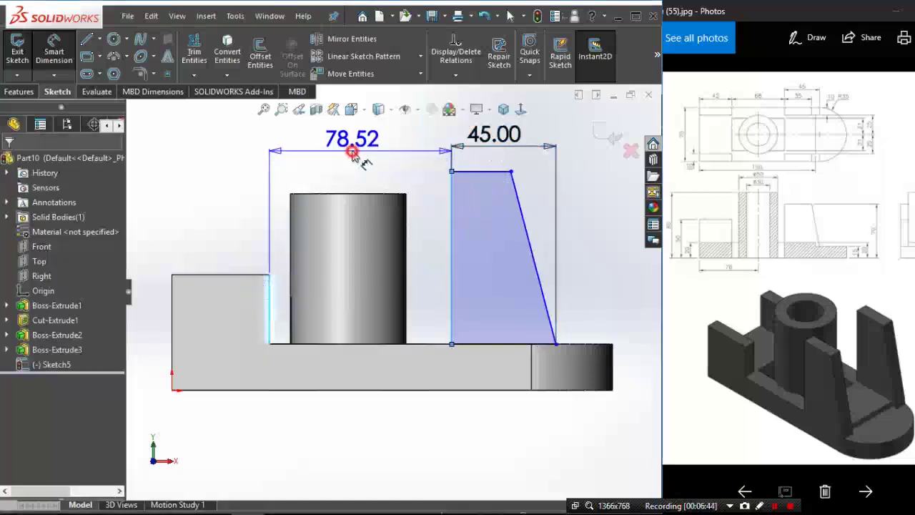
pyautogui.click(357, 157)
pyautogui.write('68')
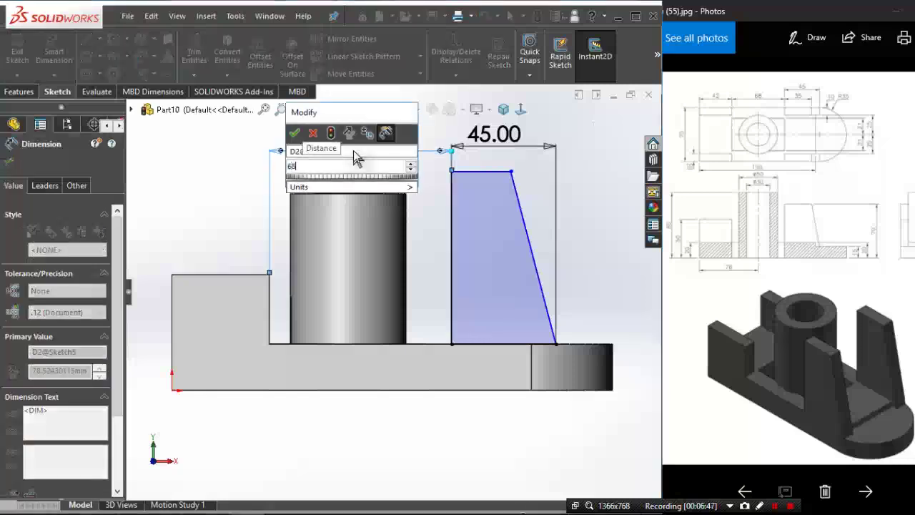
pyautogui.press('Return')
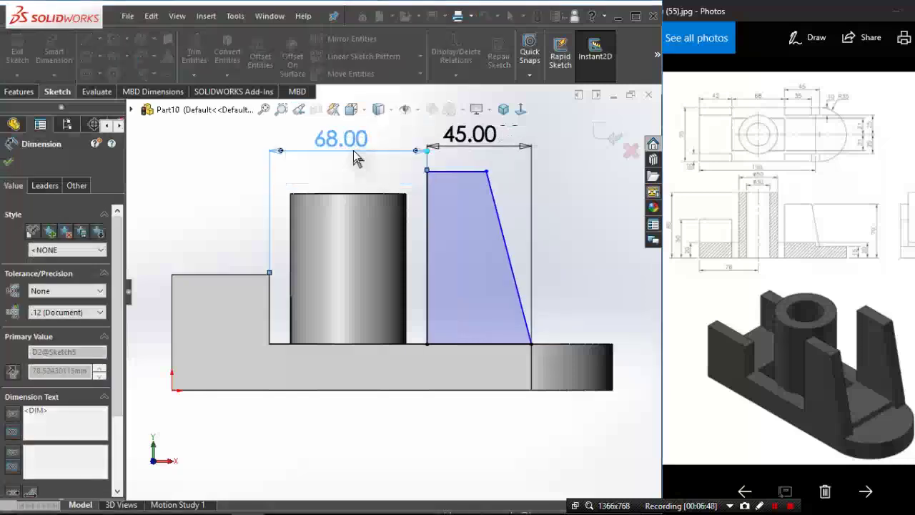
pyautogui.click(627, 226)
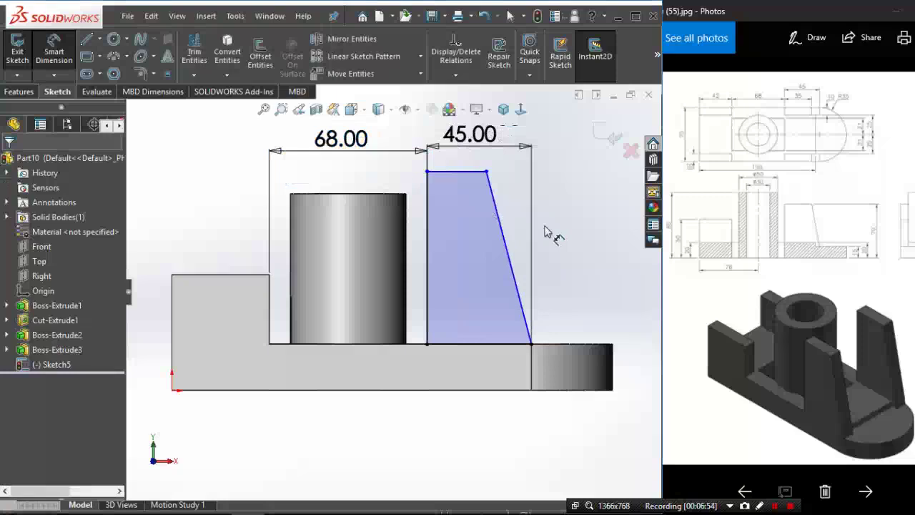
# Step: Dimension the rib's top edge to 35 and its height to 50
pyautogui.click(479, 168)
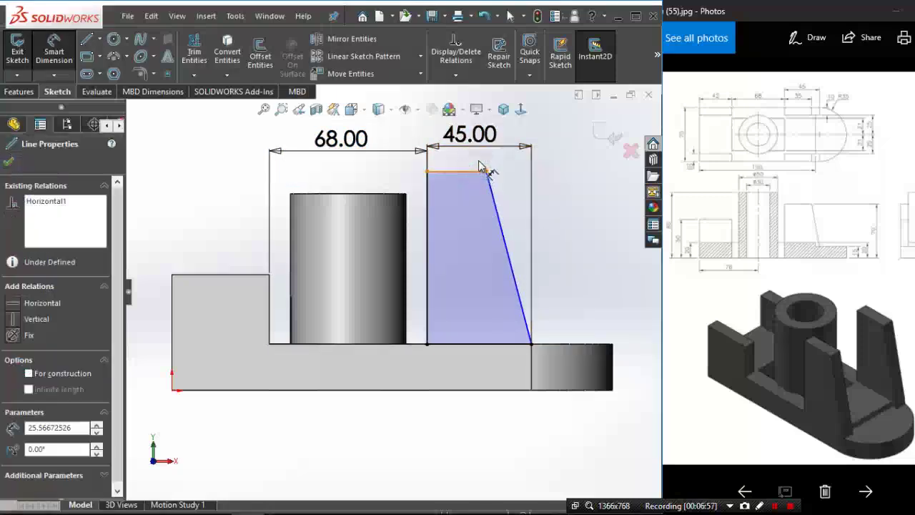
pyautogui.press('d')
pyautogui.click(486, 172)
pyautogui.write('35')
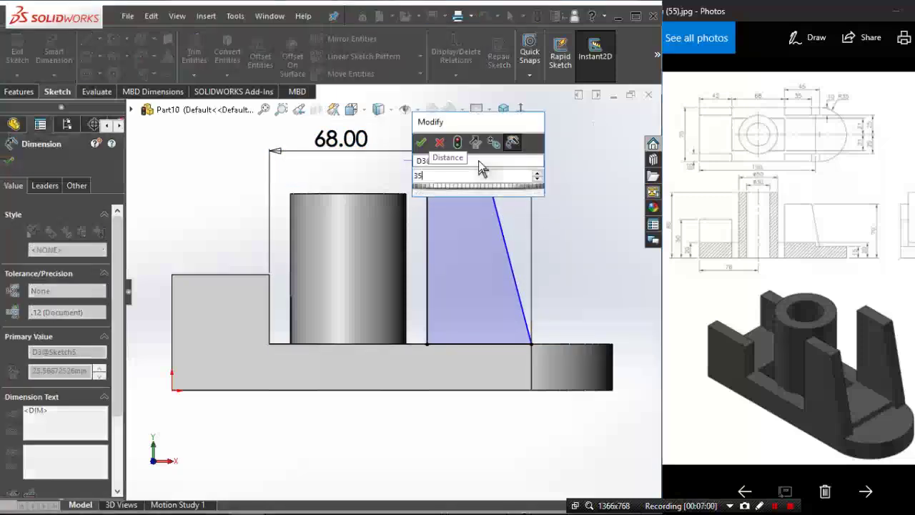
pyautogui.press('Return')
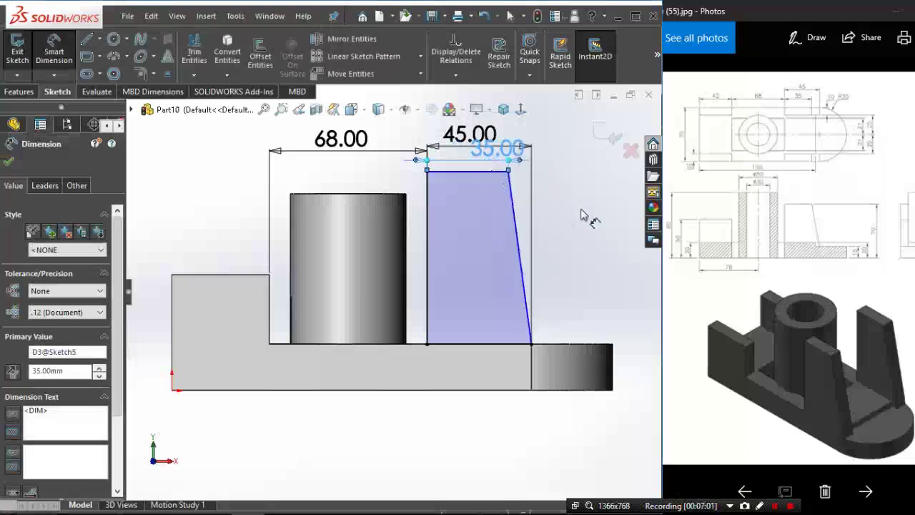
pyautogui.click(582, 215)
pyautogui.moveTo(428, 214); pyautogui.dragTo(299, 266)
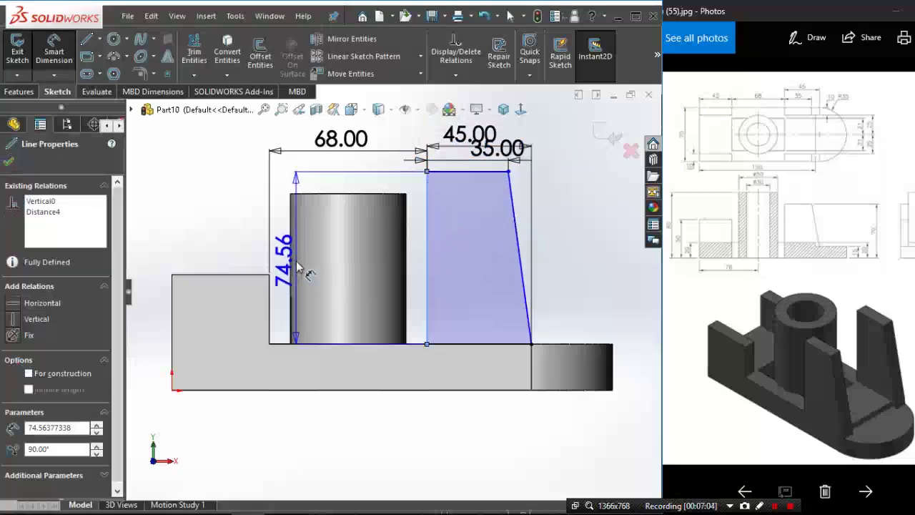
pyautogui.moveTo(289, 266); pyautogui.dragTo(585, 254)
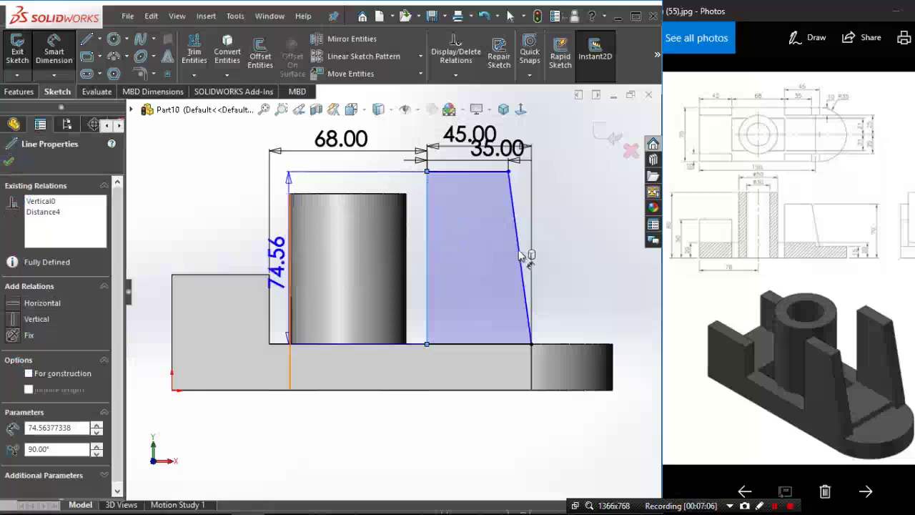
pyautogui.doubleClick(584, 253)
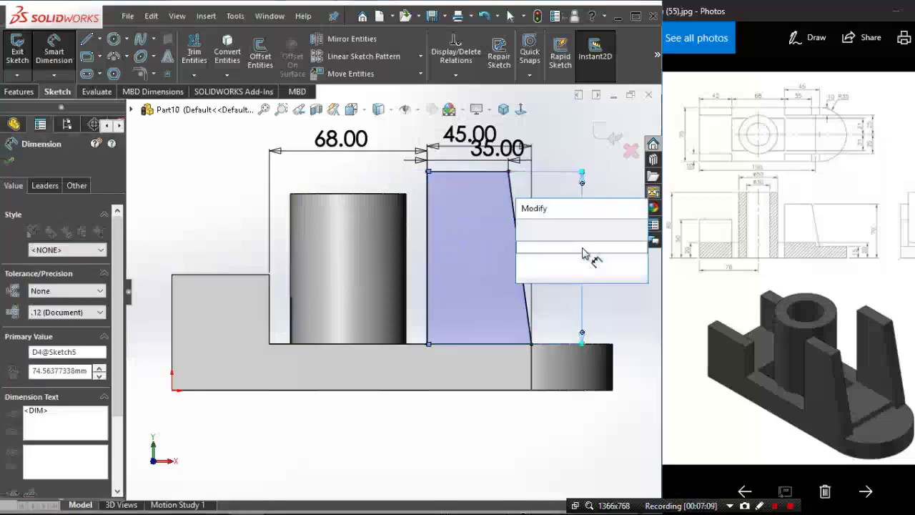
pyautogui.write('50')
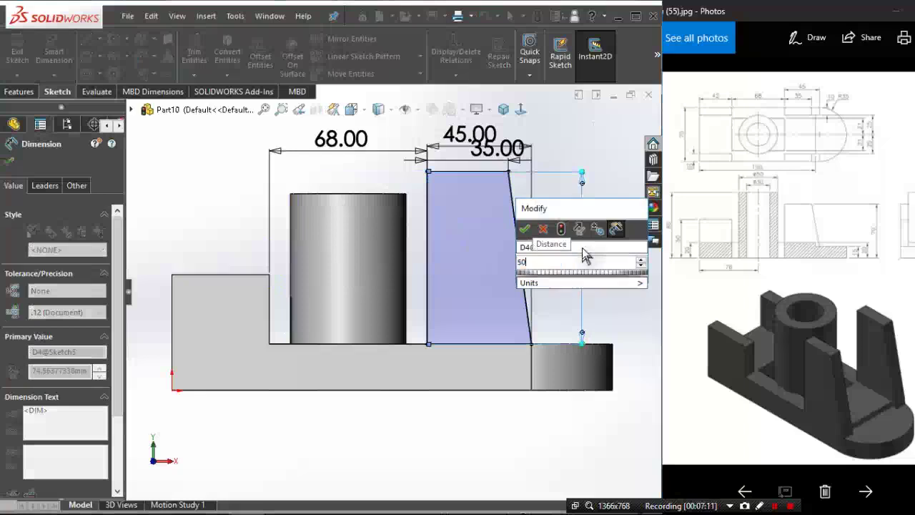
pyautogui.press('Return')
pyautogui.click(590, 188)
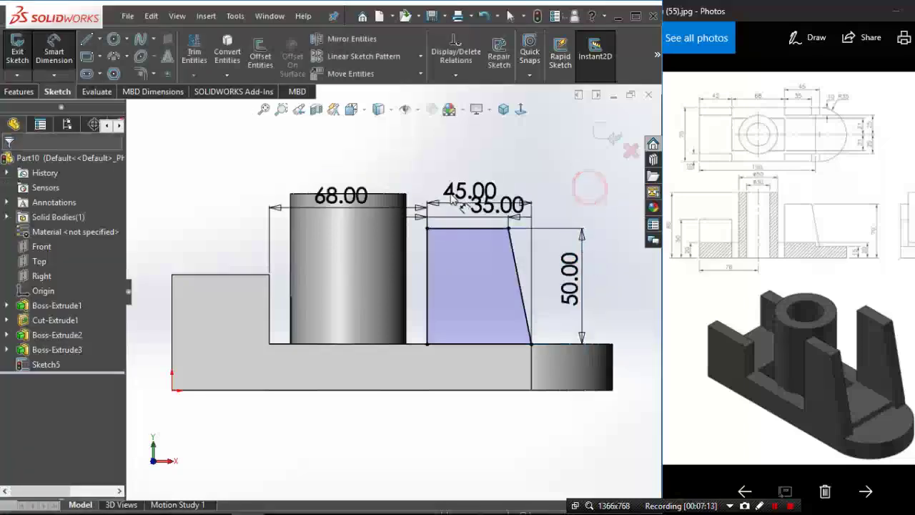
# Step: Extrude the tapered rib profile 10 mm in the reversed direction into a solid rib
pyautogui.click(20, 92)
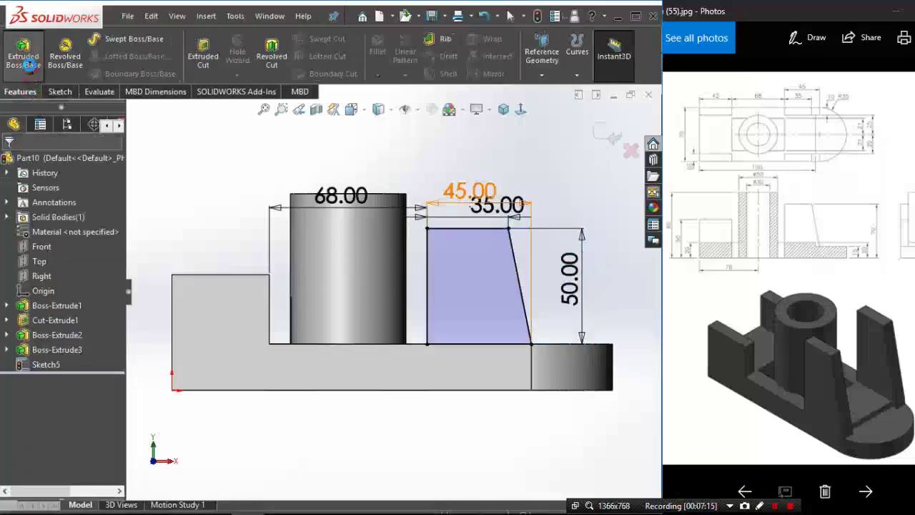
pyautogui.click(27, 64)
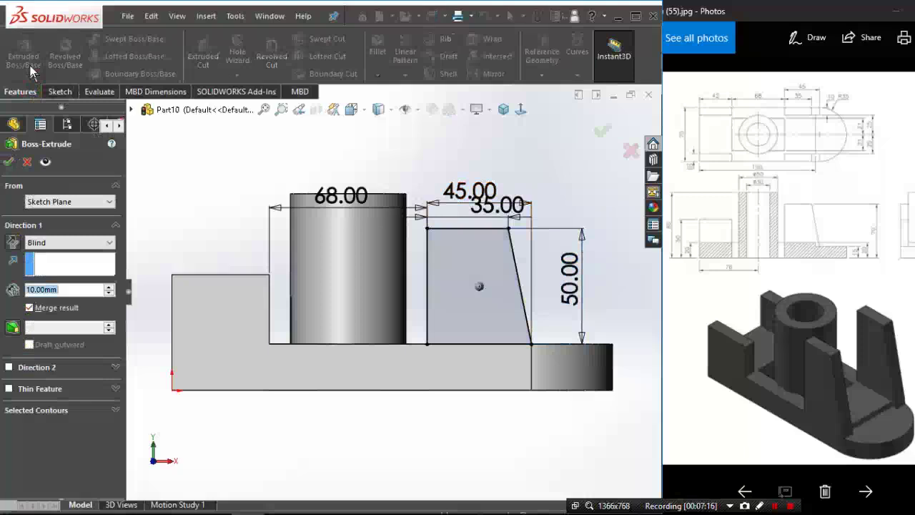
pyautogui.click(503, 109)
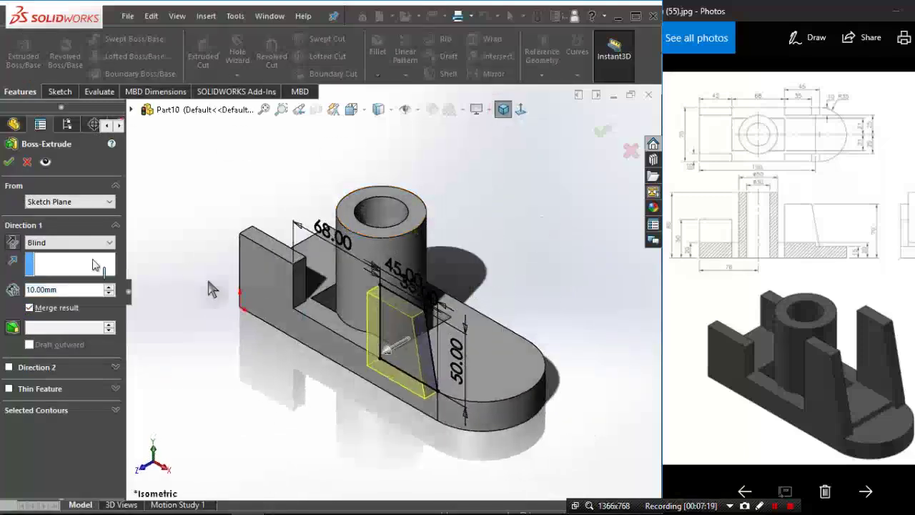
pyautogui.click(15, 243)
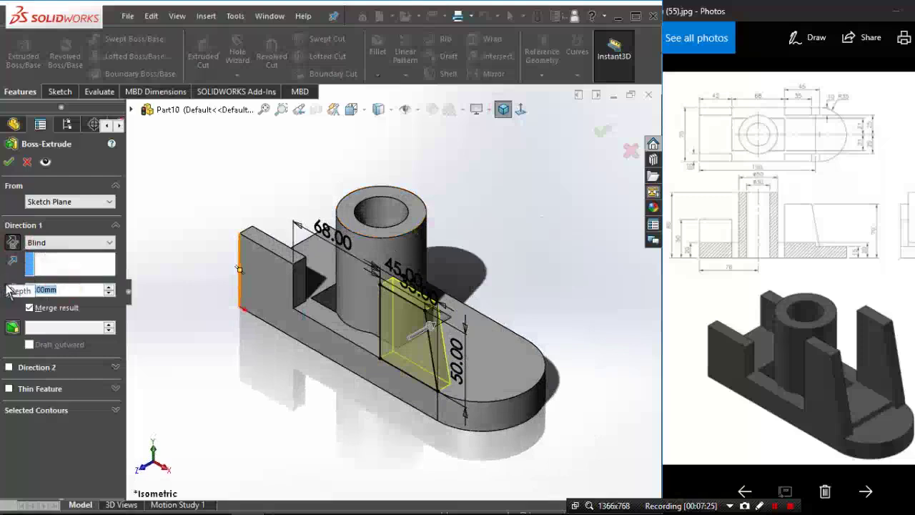
pyautogui.click(9, 162)
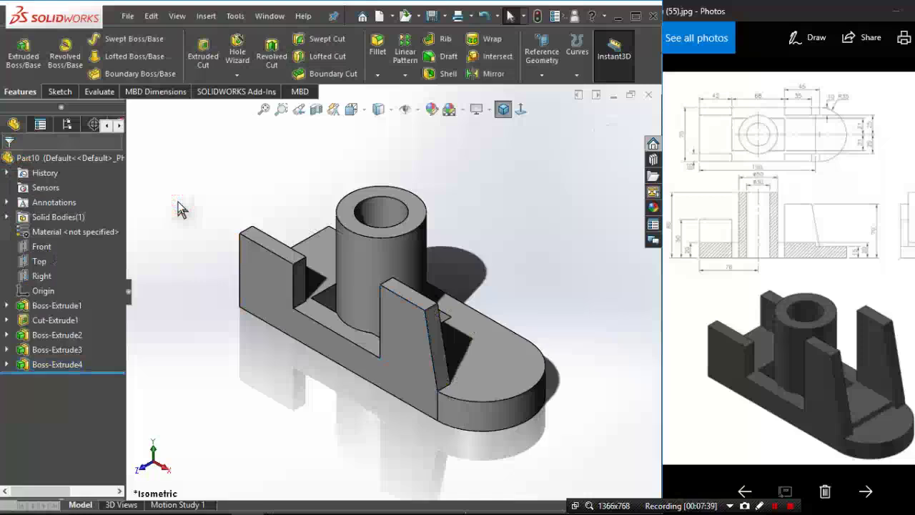
# Step: Roll back before the rib and sketch a rectangle on the base's top face covering the rounded end
pyautogui.moveTo(110, 373); pyautogui.dragTo(111, 359)
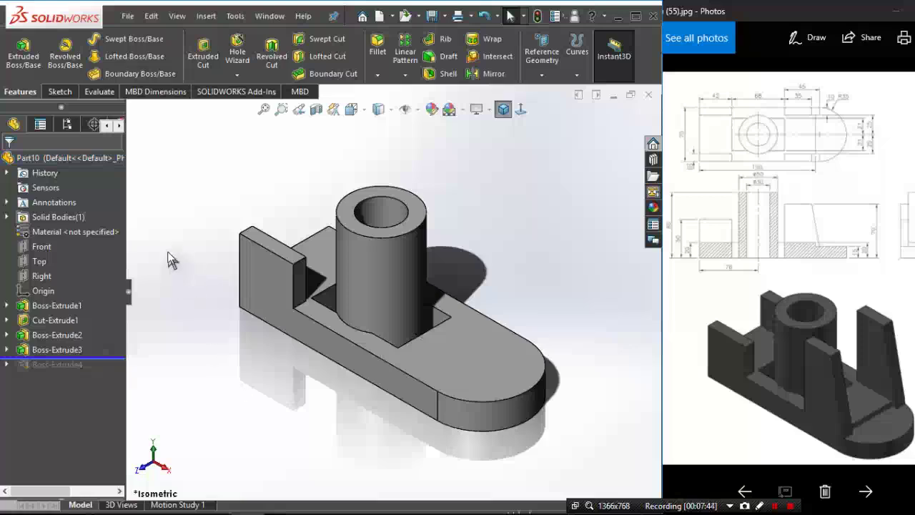
pyautogui.click(60, 93)
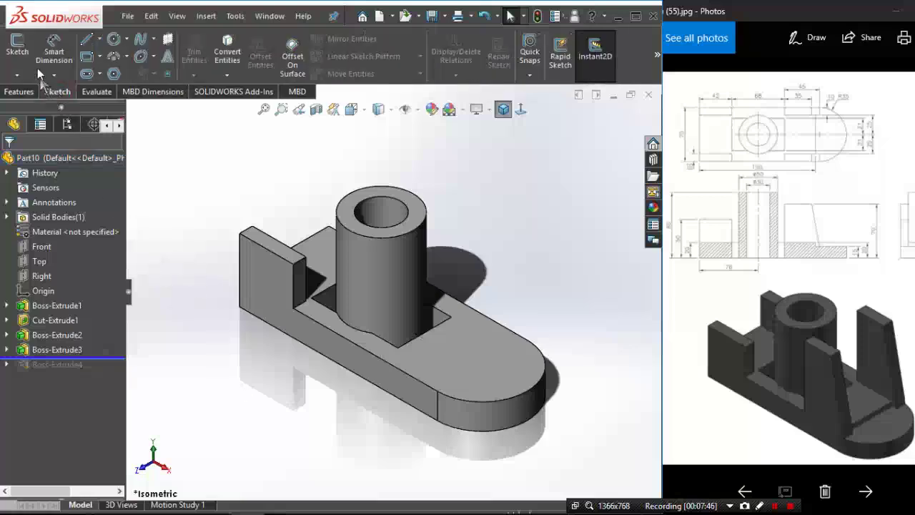
pyautogui.click(17, 44)
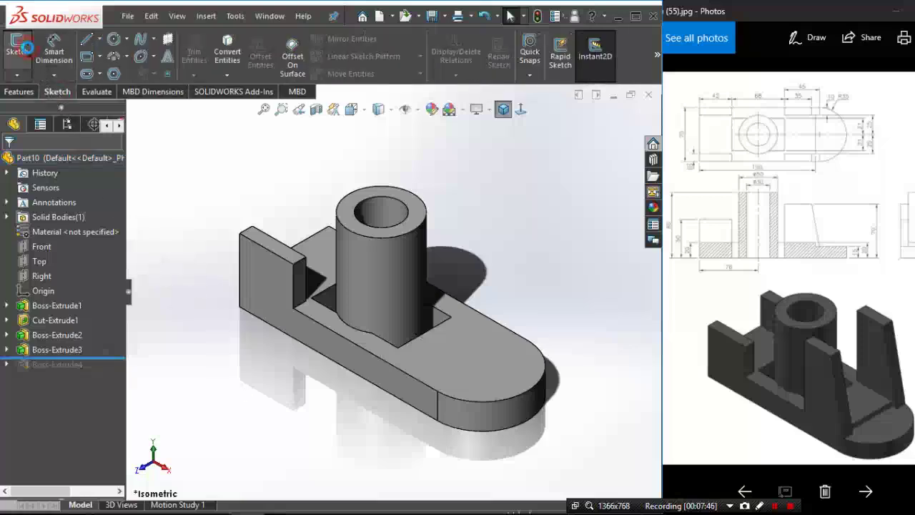
pyautogui.click(480, 354)
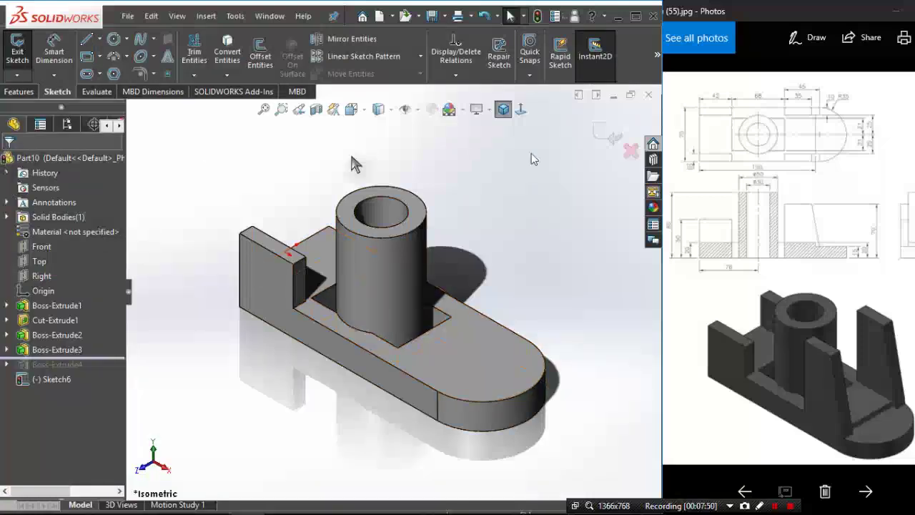
pyautogui.click(521, 109)
pyautogui.scroll(-1, 561, 322)
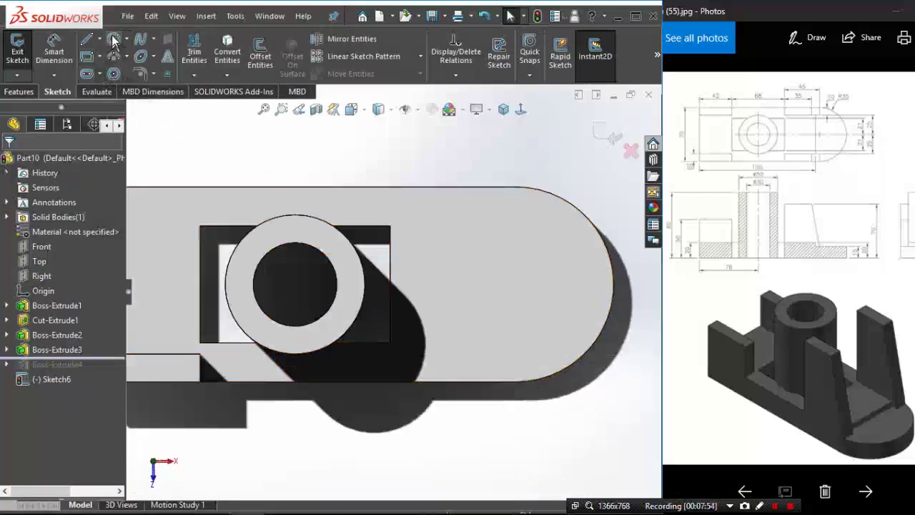
pyautogui.click(87, 56)
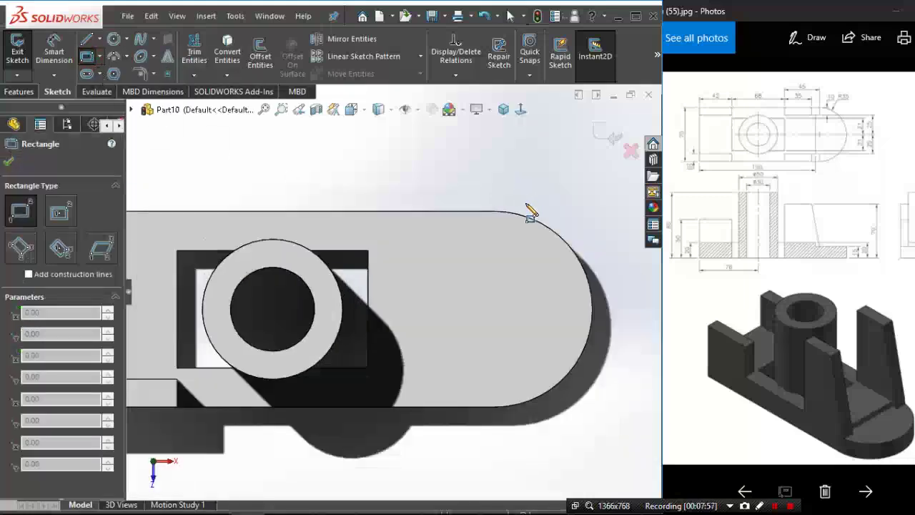
pyautogui.click(473, 212)
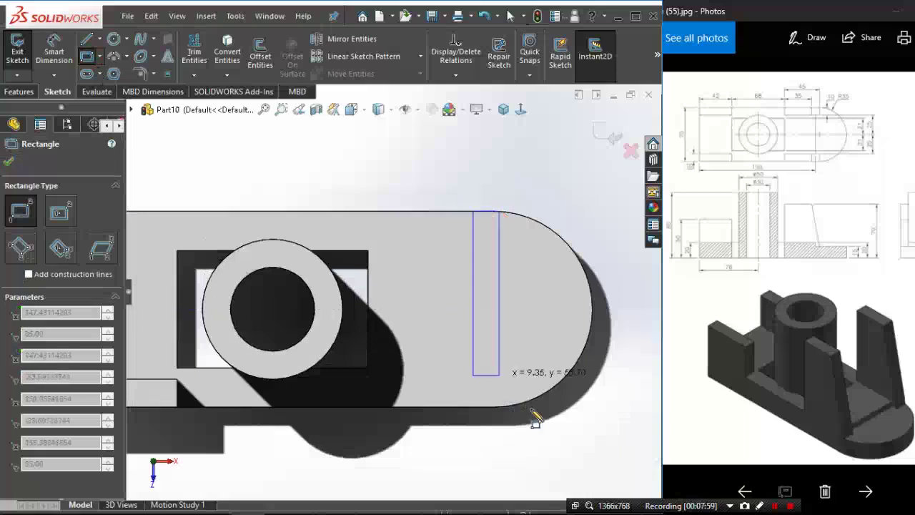
pyautogui.click(612, 408)
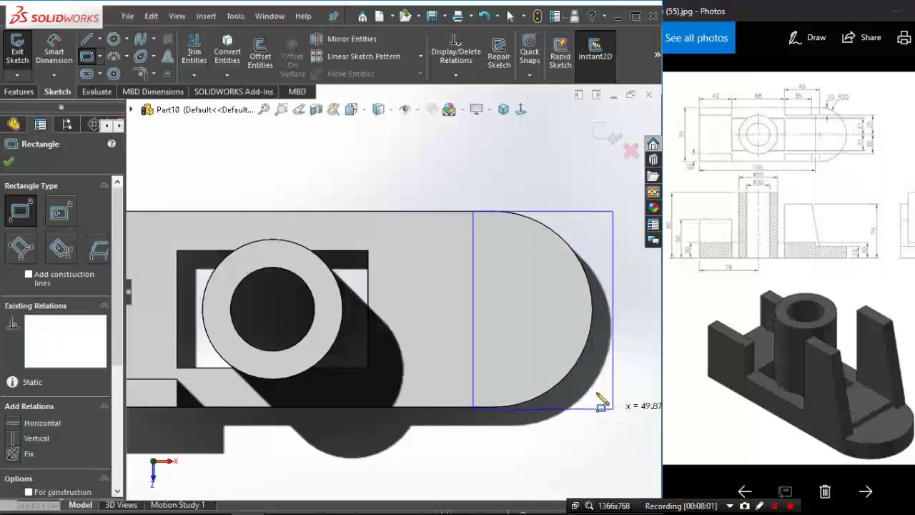
# Step: Dimension the rectangle's left edge to 70 mm long
pyautogui.click(64, 62)
pyautogui.click(472, 303)
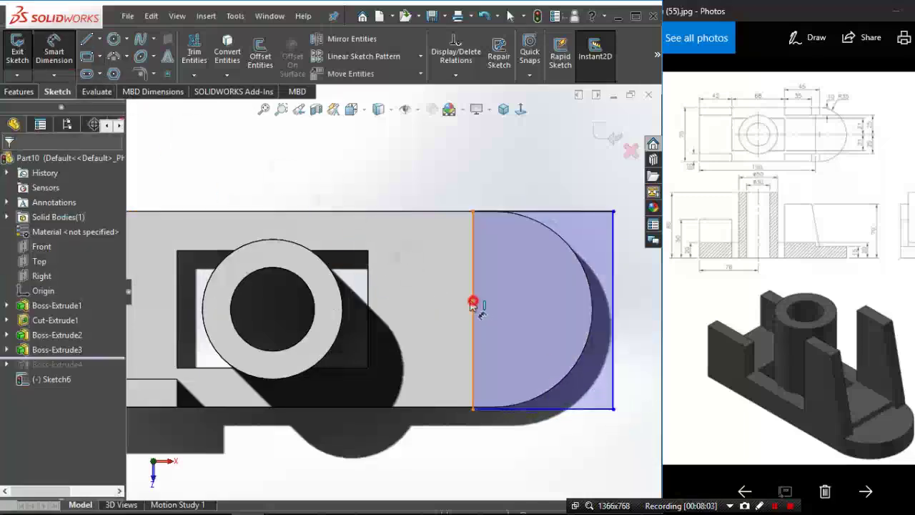
pyautogui.click(434, 296)
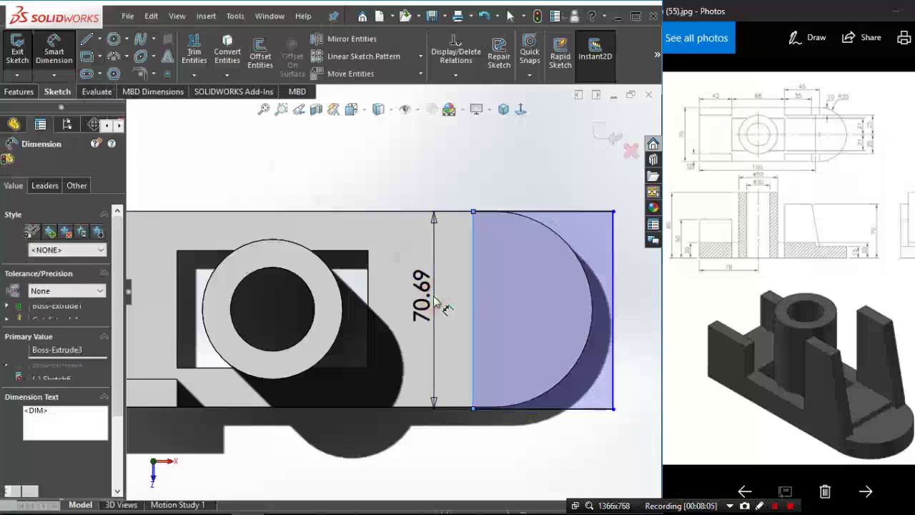
pyautogui.write('70')
pyautogui.press('Return')
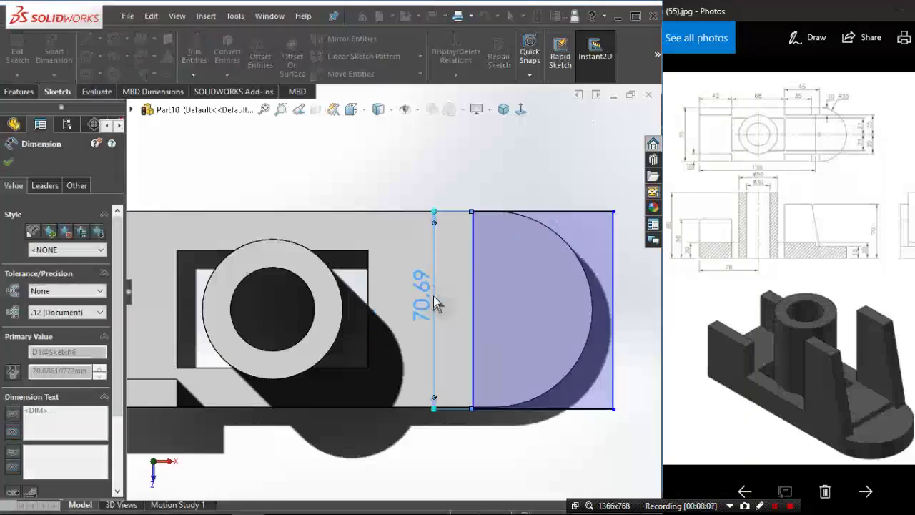
pyautogui.scroll(1, 478, 274)
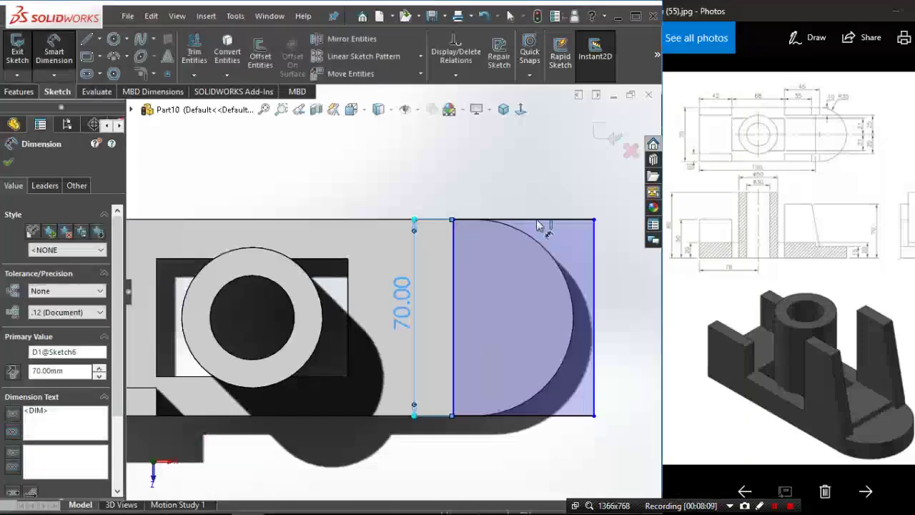
pyautogui.scroll(2, 539, 228)
pyautogui.scroll(1, 546, 227)
pyautogui.scroll(1, 556, 228)
pyautogui.scroll(-1, 279, 321)
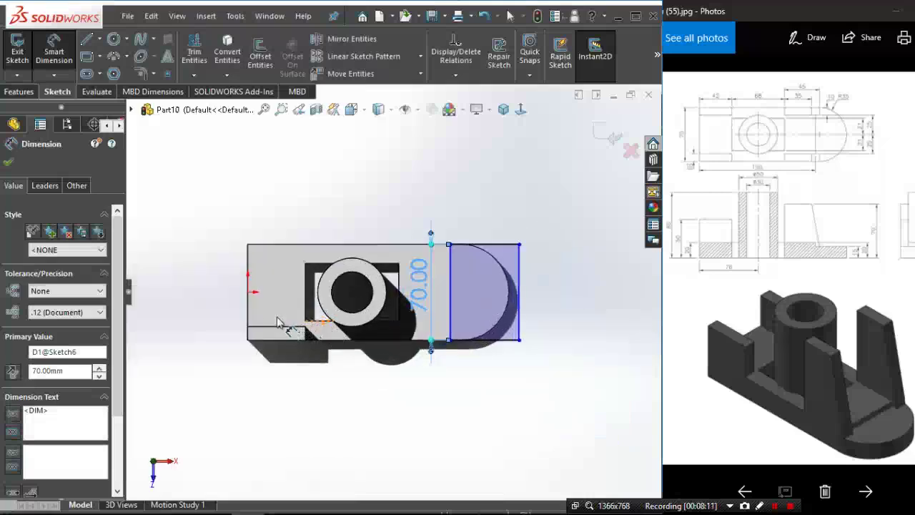
pyautogui.press('Escape')
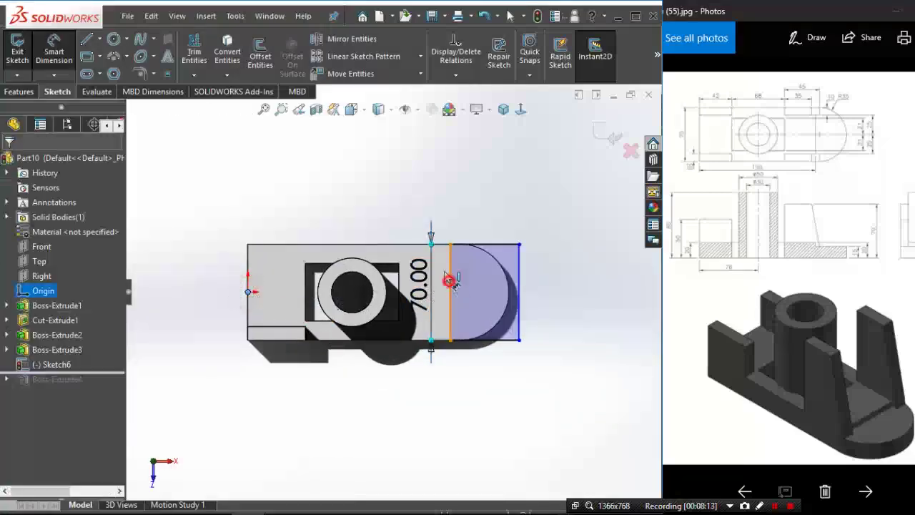
# Step: Dimension the rectangle's left edge 150 mm from the part's left end
pyautogui.click(450, 282)
pyautogui.click(430, 224)
pyautogui.click(430, 224)
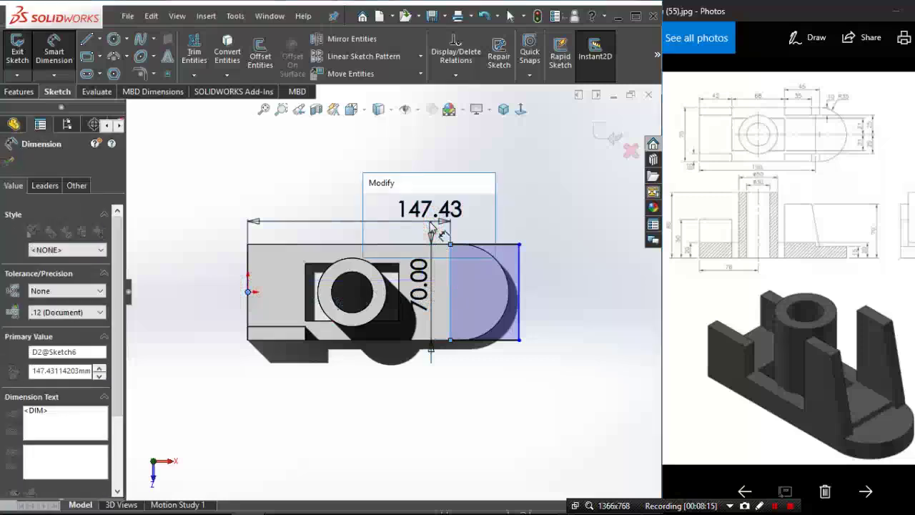
pyautogui.write('15')
pyautogui.press('Escape')
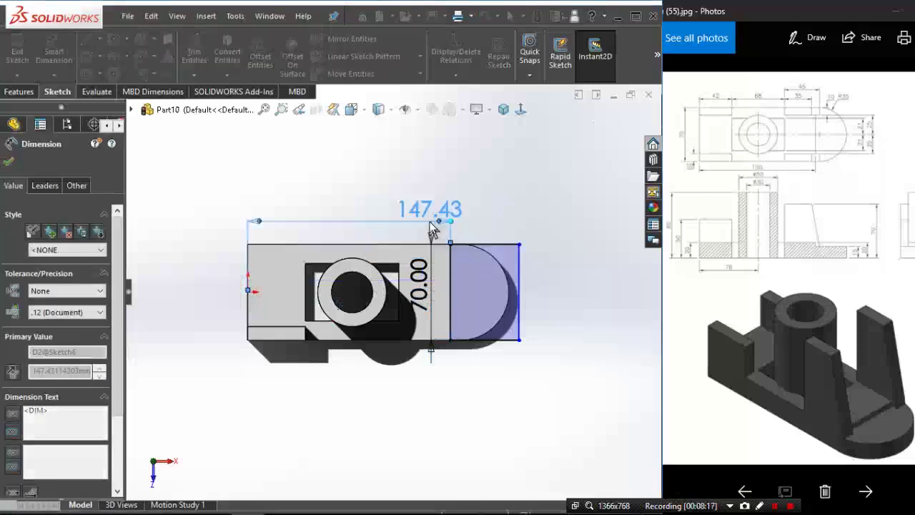
pyautogui.click(551, 227)
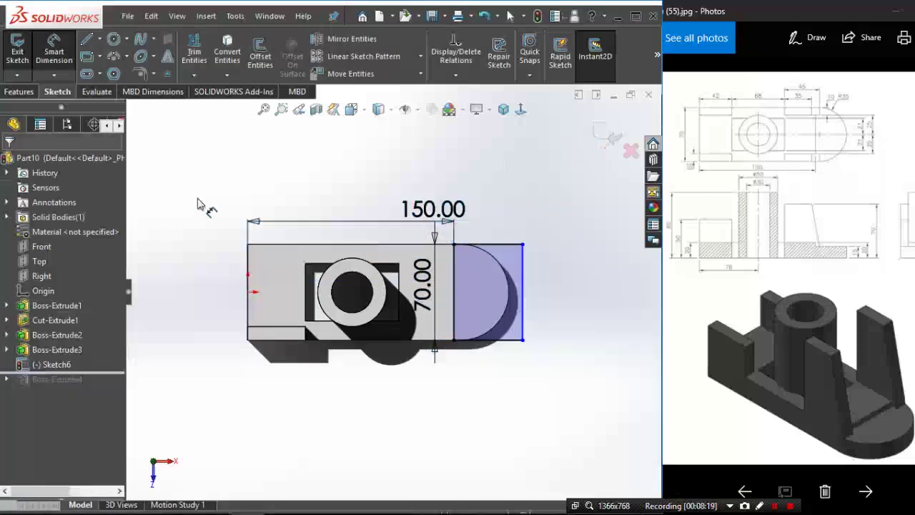
# Step: Extrude-cut the rectangle 2 mm deep into the base, then roll the feature tree forward to the end
pyautogui.click(20, 92)
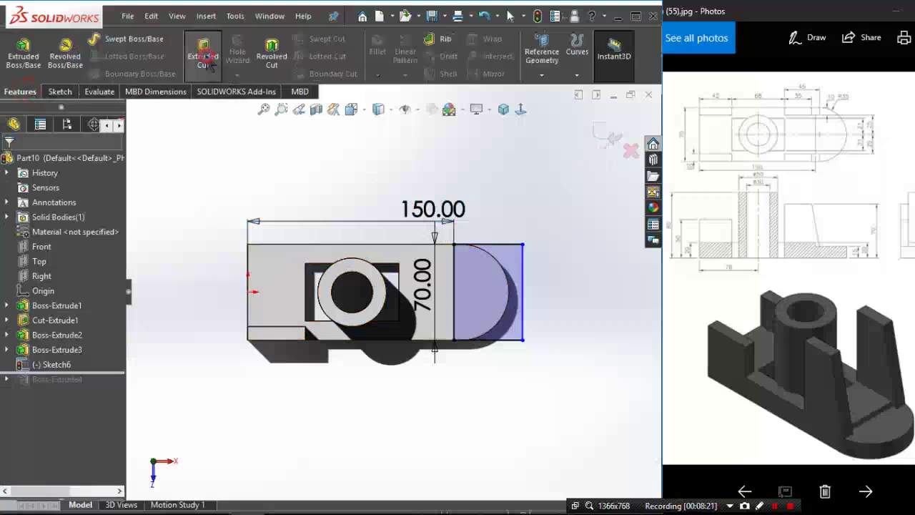
pyautogui.click(203, 56)
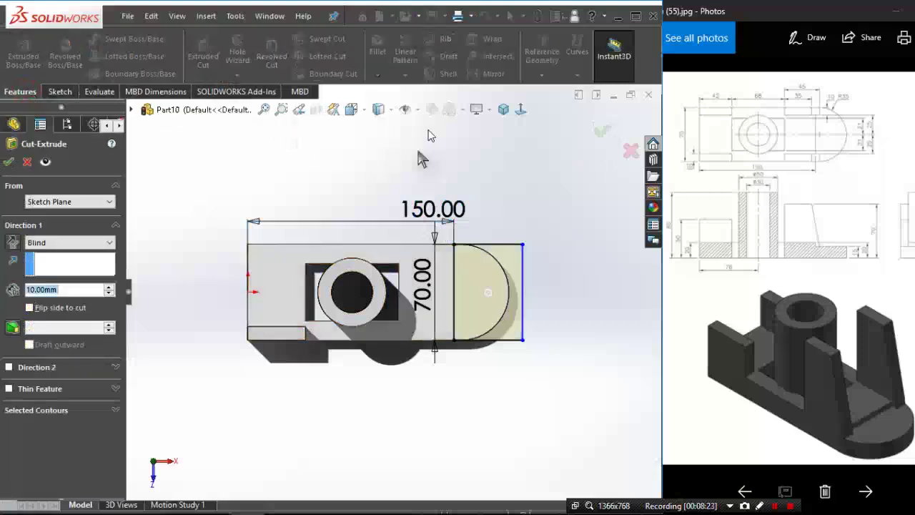
pyautogui.click(502, 115)
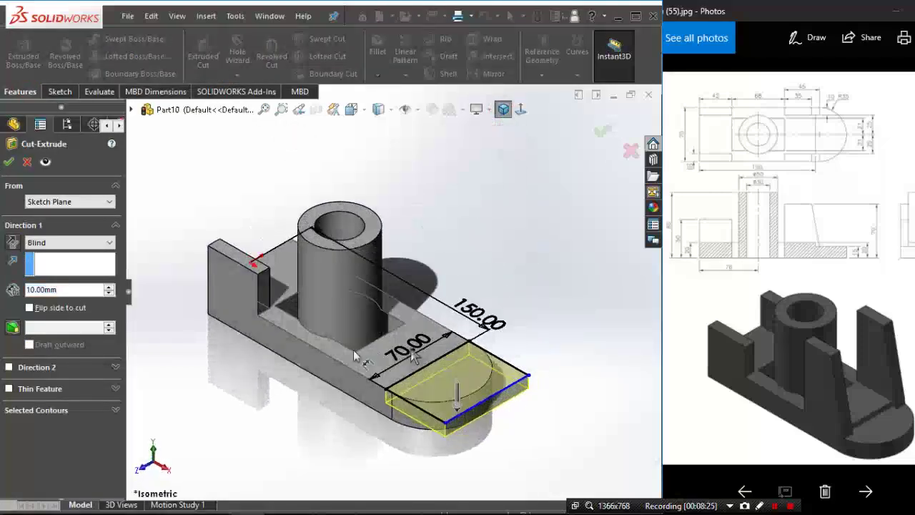
pyautogui.doubleClick(63, 289)
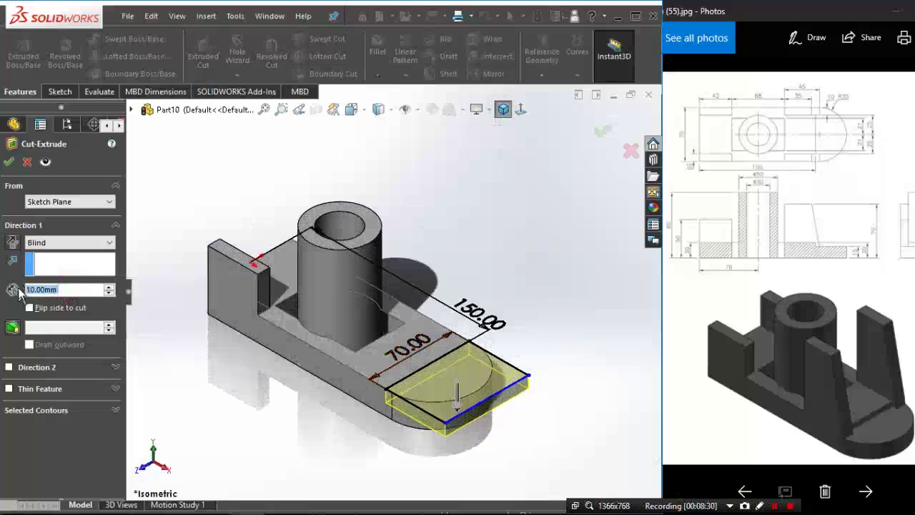
pyautogui.write('2')
pyautogui.press('Return')
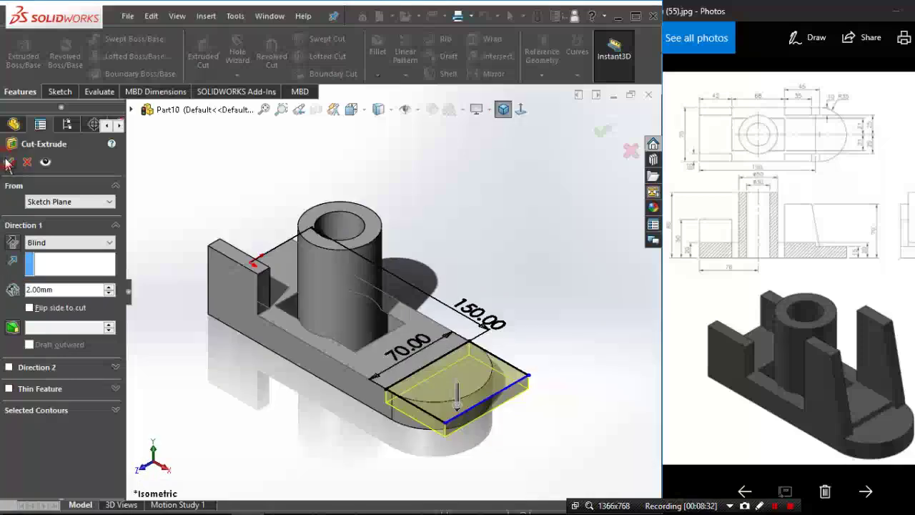
pyautogui.click(7, 163)
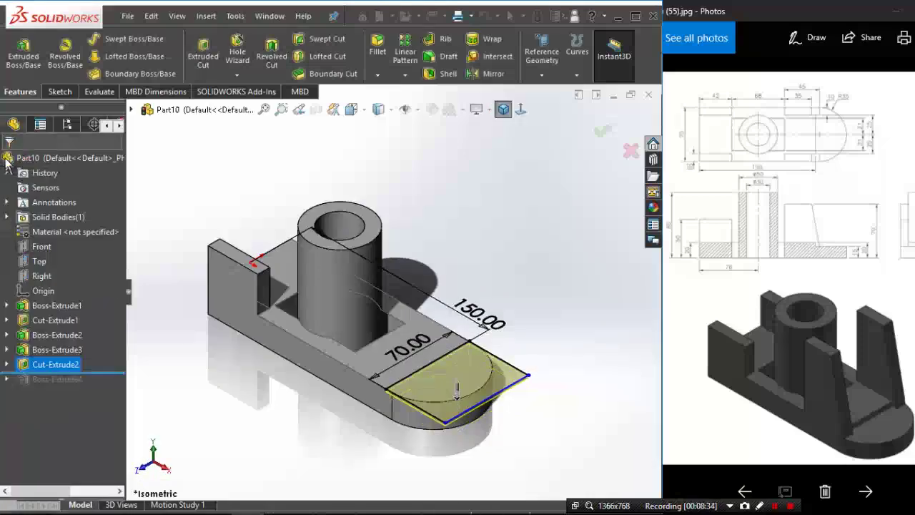
pyautogui.moveTo(108, 371); pyautogui.dragTo(102, 387)
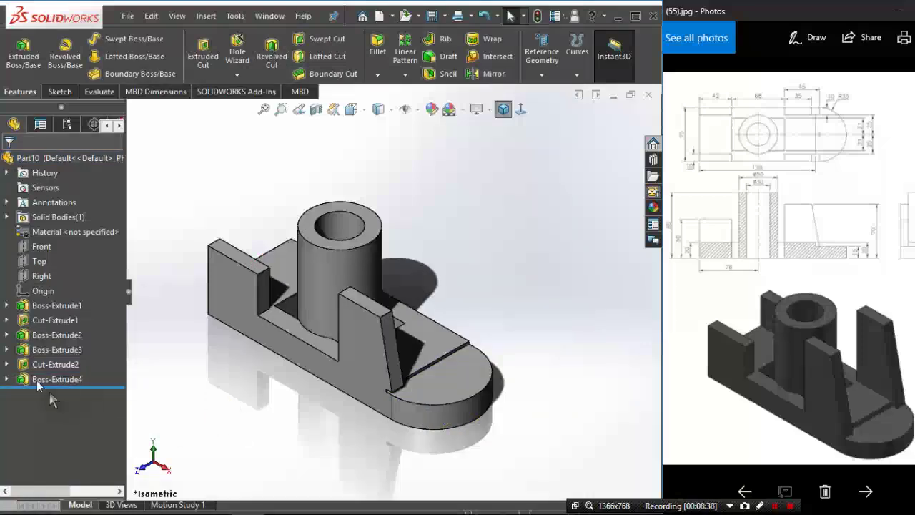
# Step: Open Boss-Extrude4's rib sketch for editing, viewed normal to
pyautogui.click(7, 379)
pyautogui.click(54, 393)
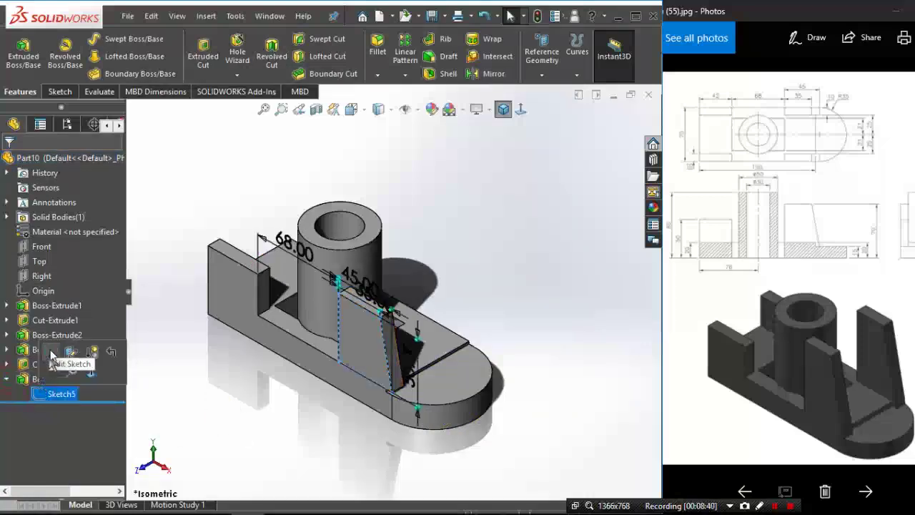
pyautogui.click(213, 355)
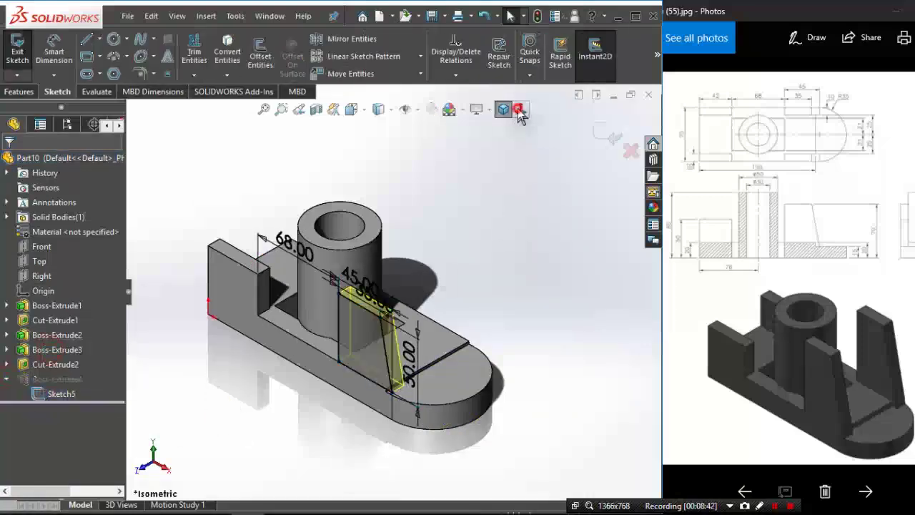
pyautogui.click(519, 109)
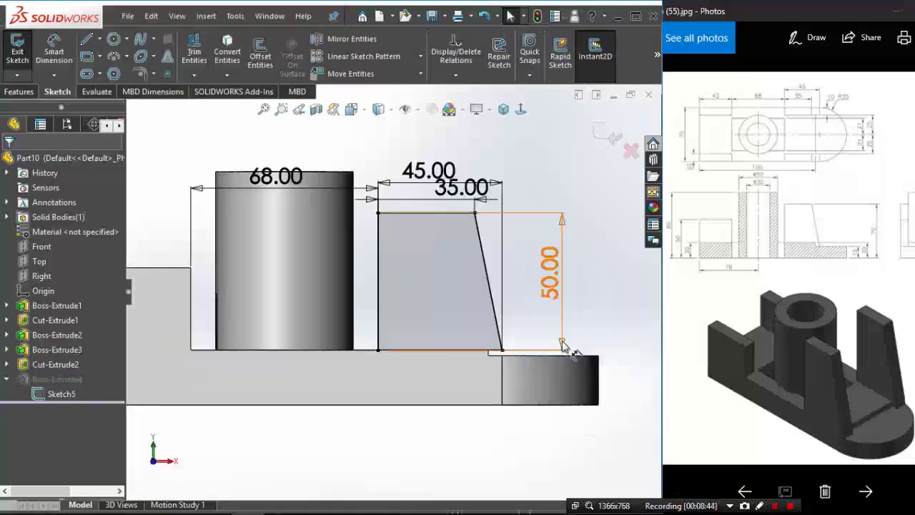
pyautogui.scroll(-1, 520, 373)
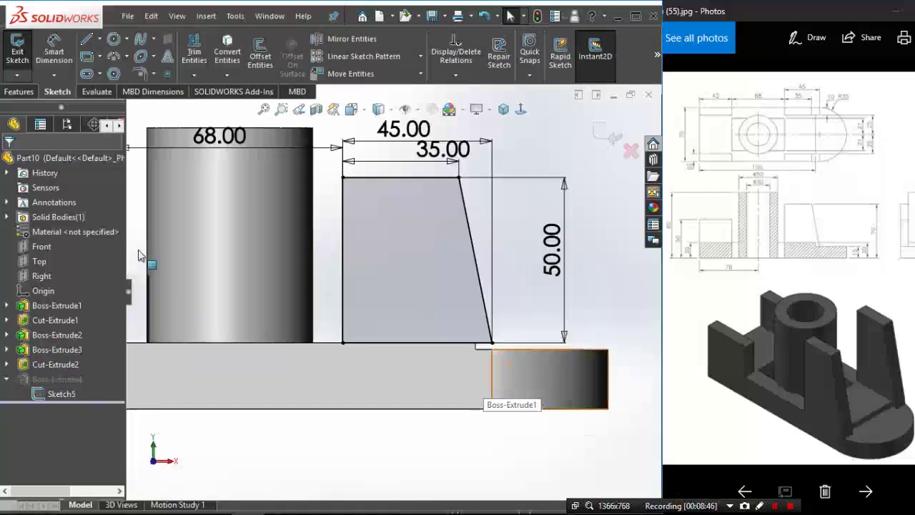
# Step: Add vertical and horizontal lines below the rib, extend its slanted edge down to them, and exit
pyautogui.click(87, 40)
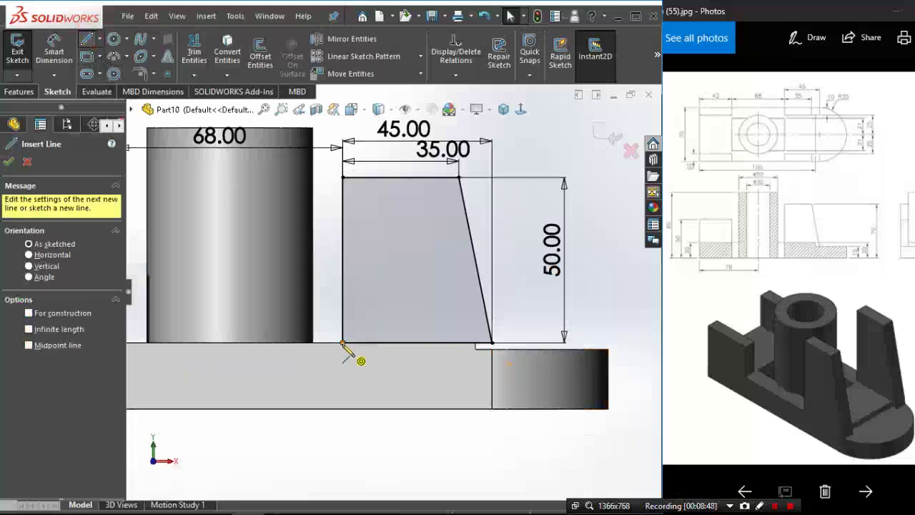
pyautogui.moveTo(343, 343); pyautogui.dragTo(342, 378)
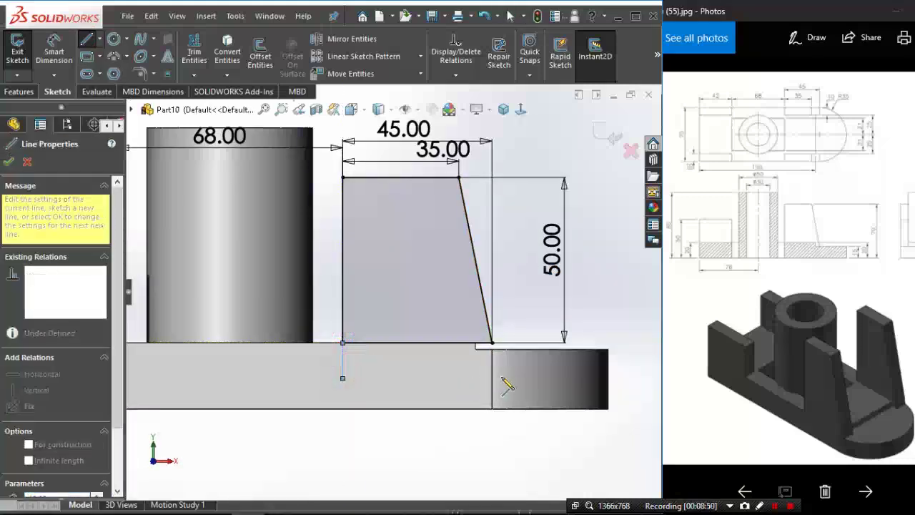
pyautogui.click(515, 378)
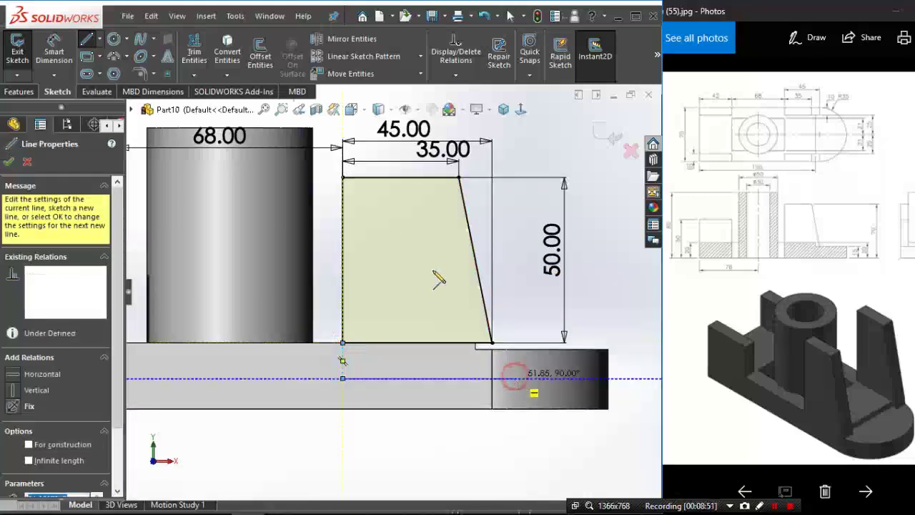
pyautogui.click(203, 55)
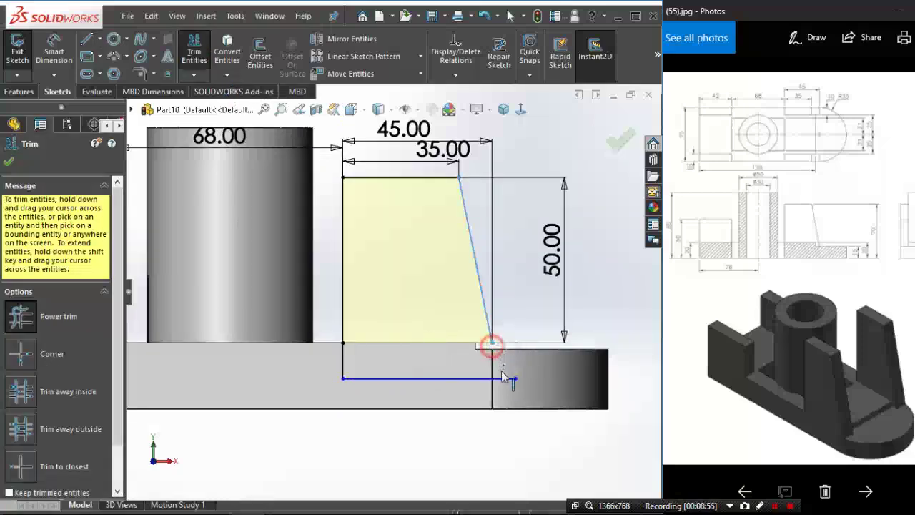
pyautogui.moveTo(501, 370)
pyautogui.mouseDown()
pyautogui.moveTo(516, 407)
pyautogui.moveTo(532, 386)
pyautogui.mouseUp()
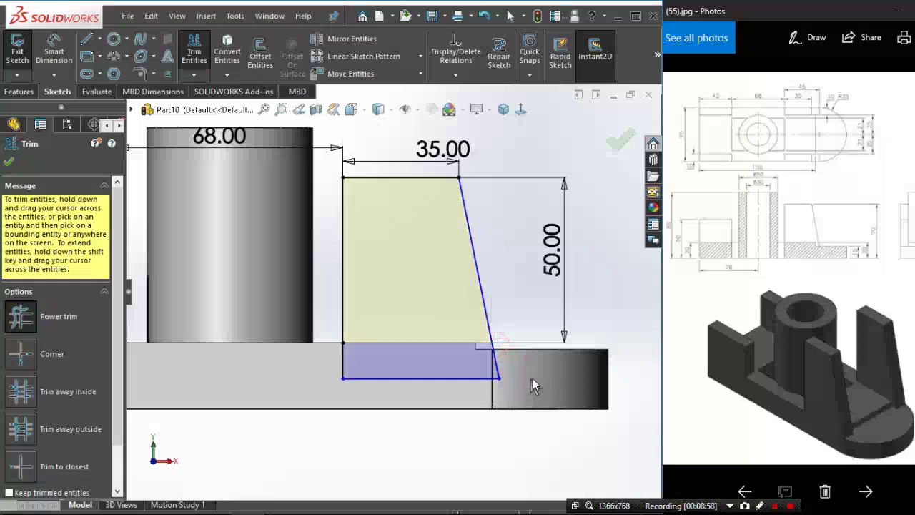
pyautogui.click(619, 141)
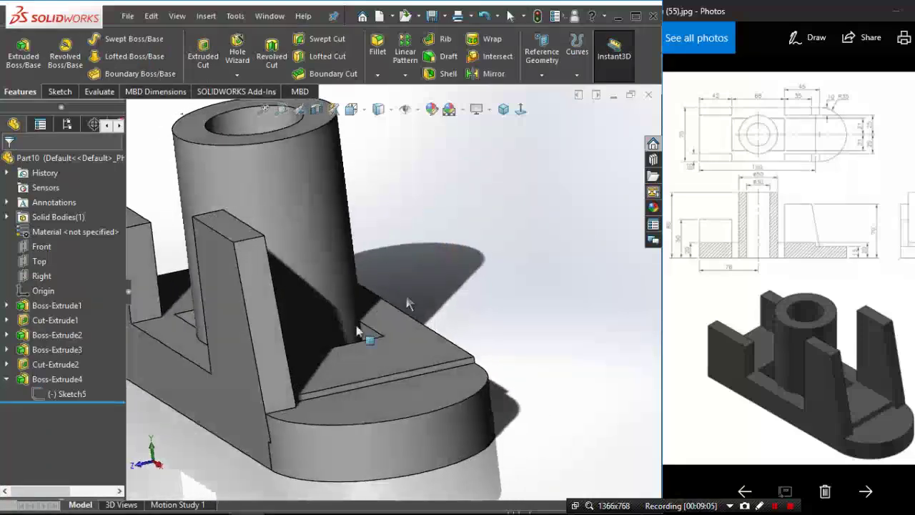
pyautogui.click(504, 109)
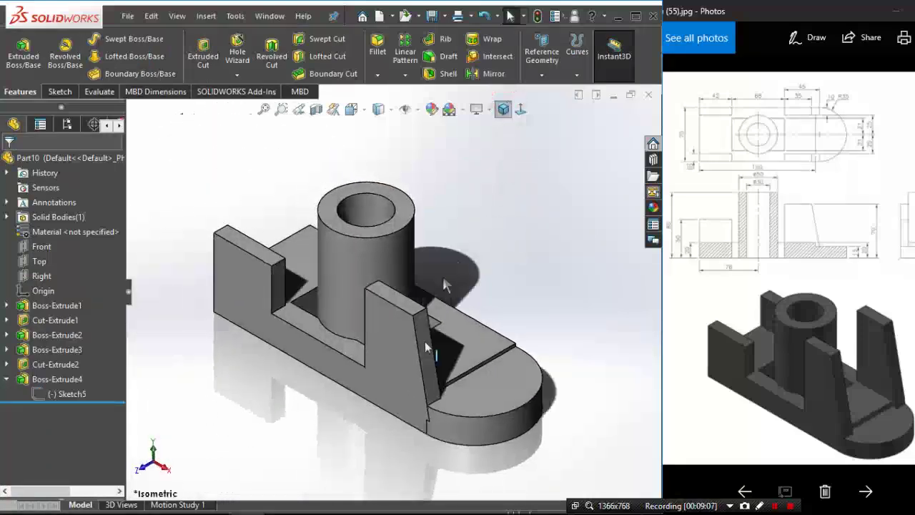
pyautogui.scroll(-2, 422, 370)
pyautogui.scroll(-2, 426, 400)
pyautogui.scroll(-2, 419, 402)
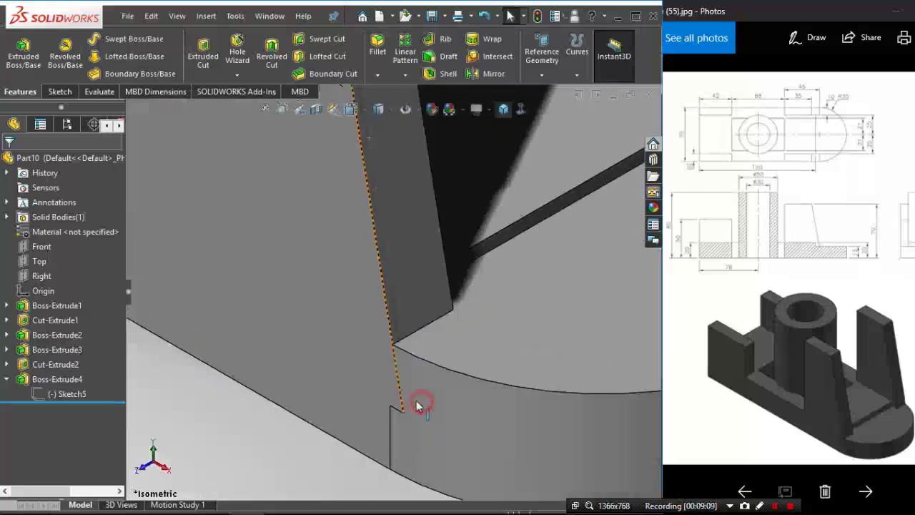
pyautogui.click(405, 392)
pyautogui.moveTo(405, 392)
pyautogui.mouseDown(button='middle')
pyautogui.moveTo(379, 400)
pyautogui.moveTo(366, 442)
pyautogui.mouseUp(button='middle')
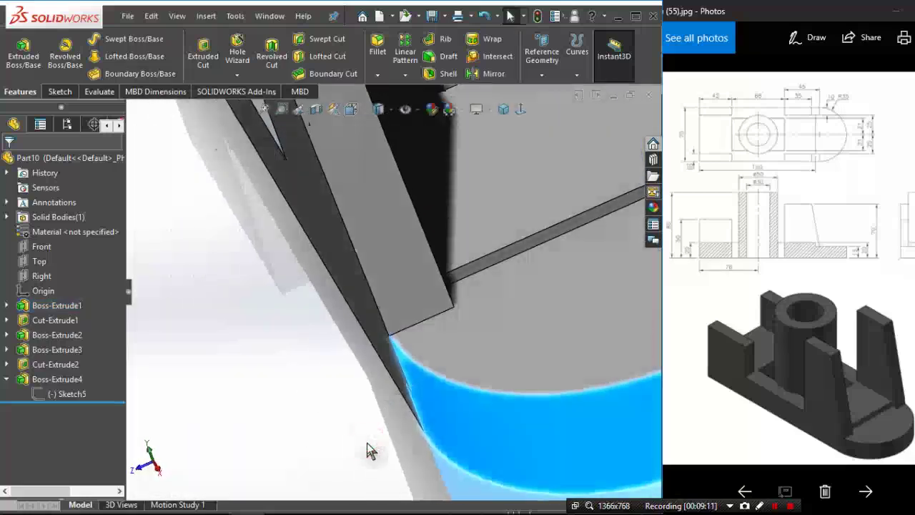
pyautogui.moveTo(347, 382); pyautogui.dragTo(491, 293, button='middle')
pyautogui.scroll(3, 490, 293)
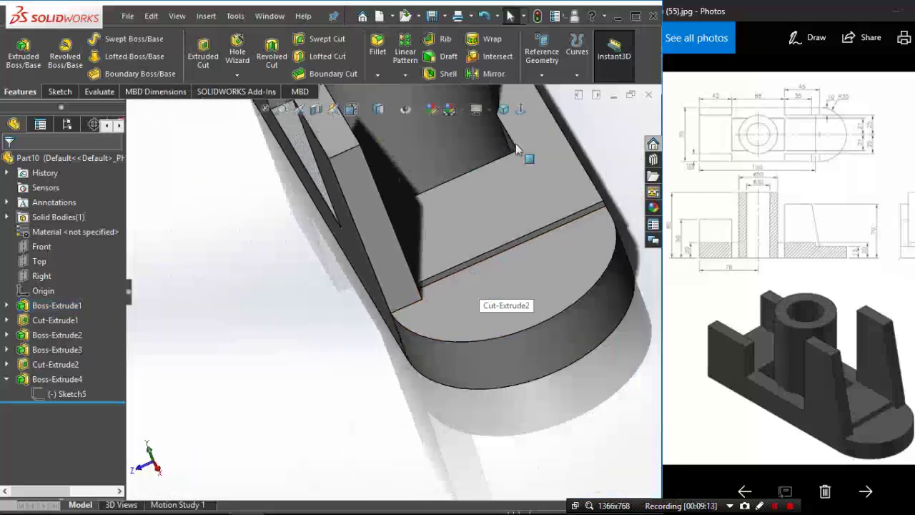
pyautogui.click(506, 114)
pyautogui.click(561, 208)
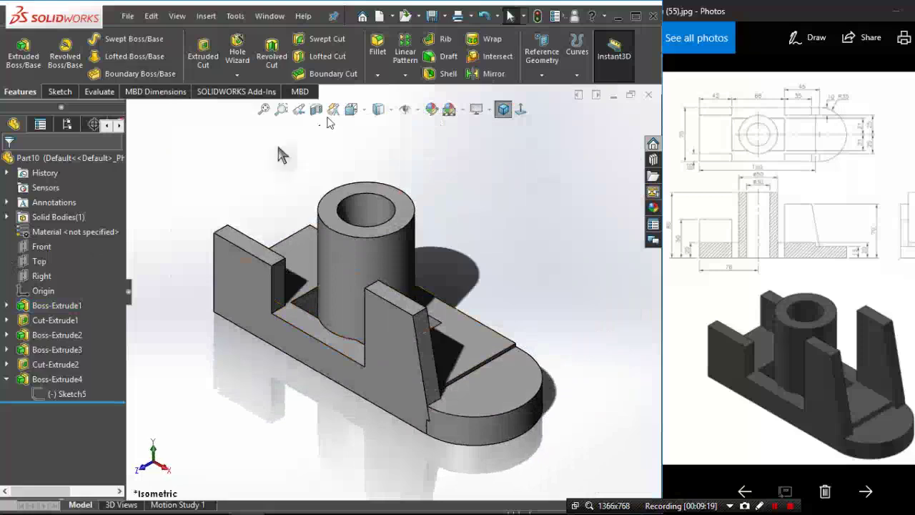
# Step: Cancel the stray Shell feature and start a Mirror with the Front plane as mirror plane
pyautogui.click(464, 76)
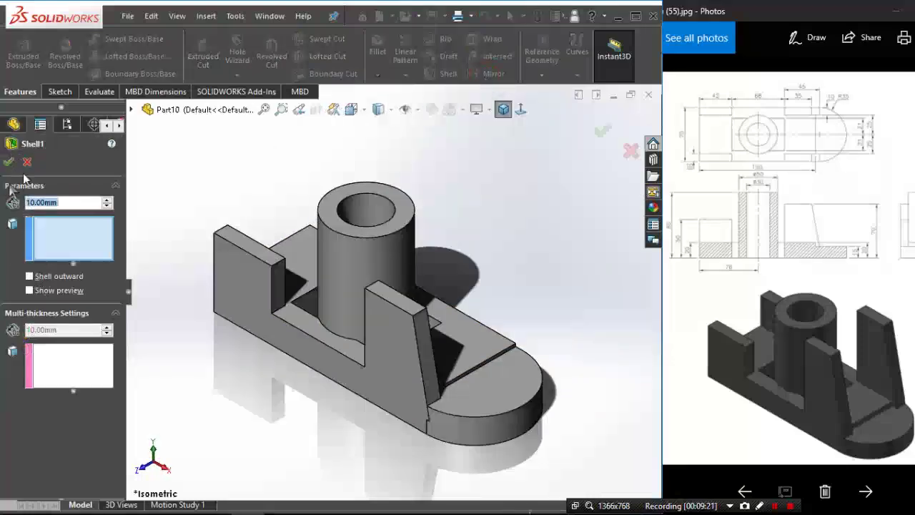
pyautogui.click(37, 164)
pyautogui.click(510, 74)
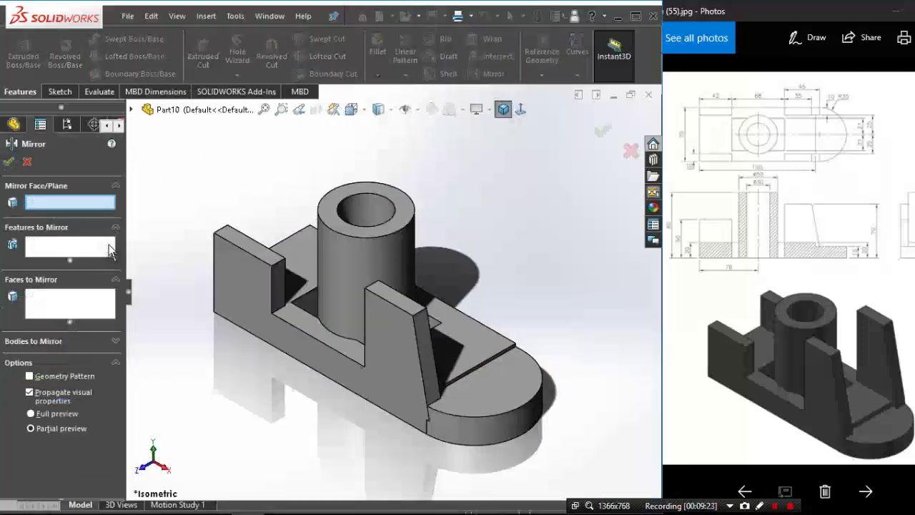
pyautogui.scroll(-3, 396, 286)
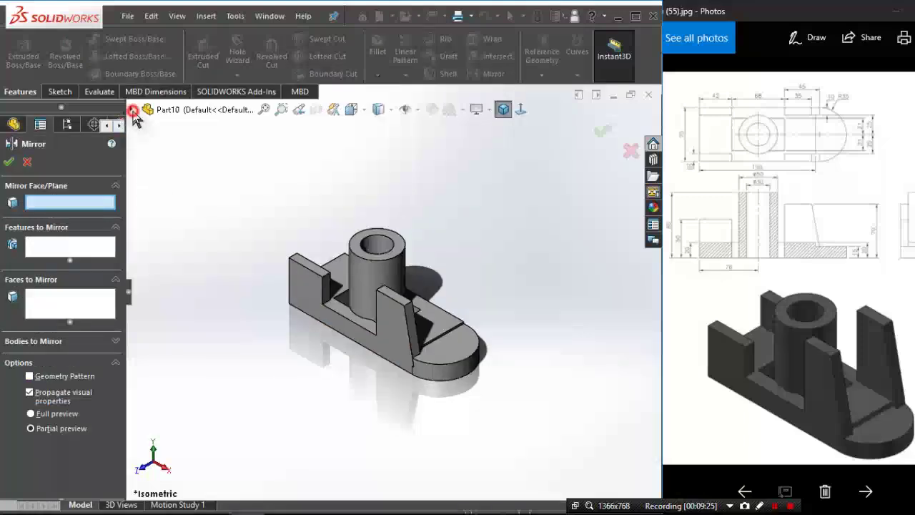
pyautogui.click(131, 108)
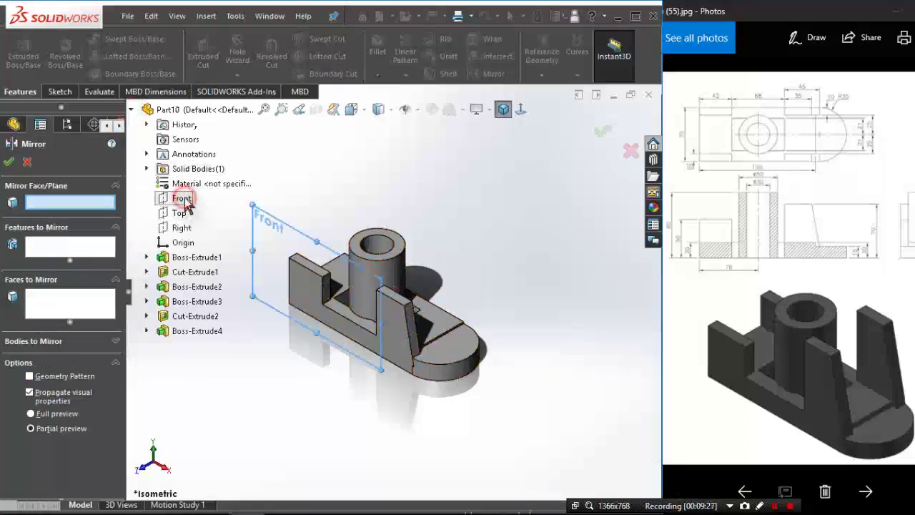
pyautogui.click(182, 198)
# Step: Mirror Boss-Extrude3 and Boss-Extrude4, removing the accidentally added Cut-Extrude2, and confirm
pyautogui.moveTo(337, 246)
pyautogui.mouseDown(button='middle')
pyautogui.moveTo(298, 221)
pyautogui.moveTo(326, 243)
pyautogui.mouseUp(button='middle')
pyautogui.scroll(-2, 274, 353)
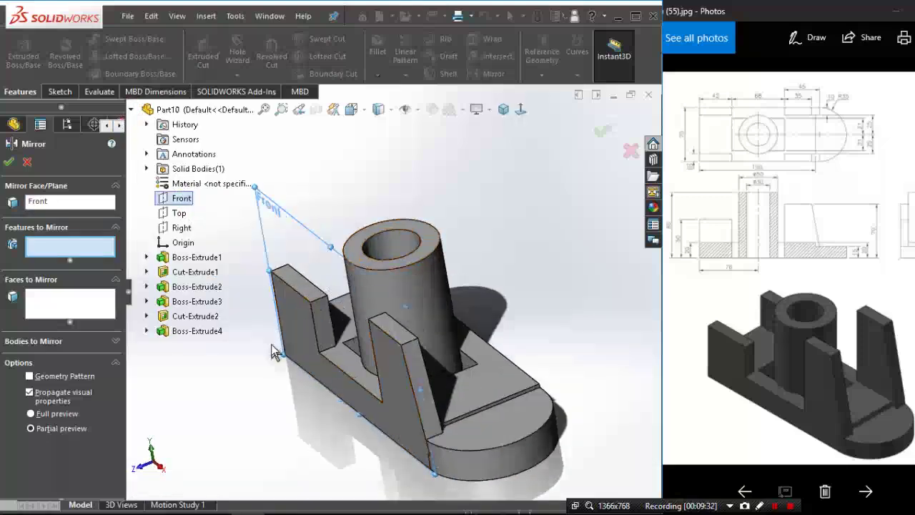
pyautogui.click(196, 319)
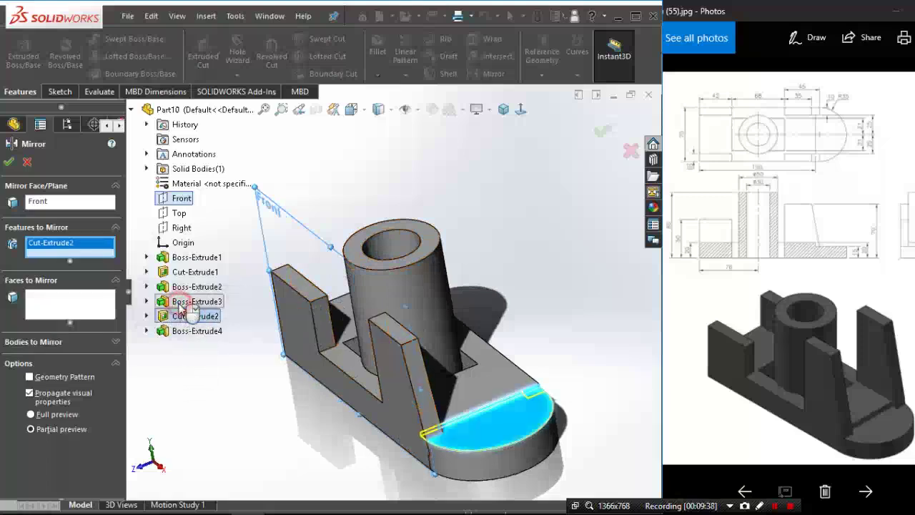
pyautogui.click(187, 302)
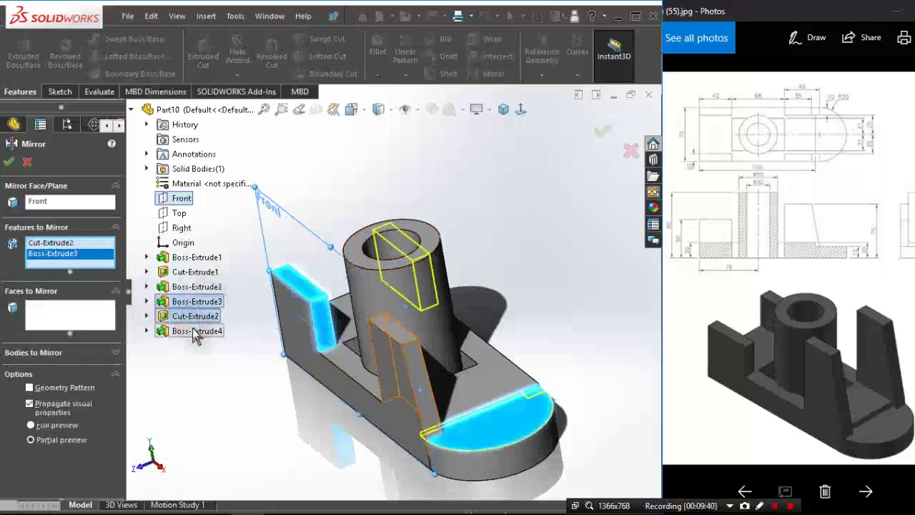
pyautogui.click(204, 332)
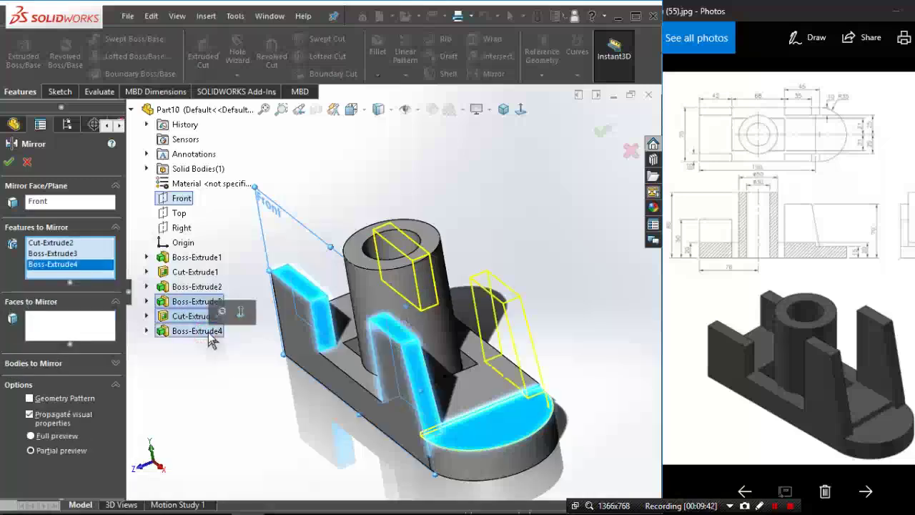
pyautogui.click(47, 244)
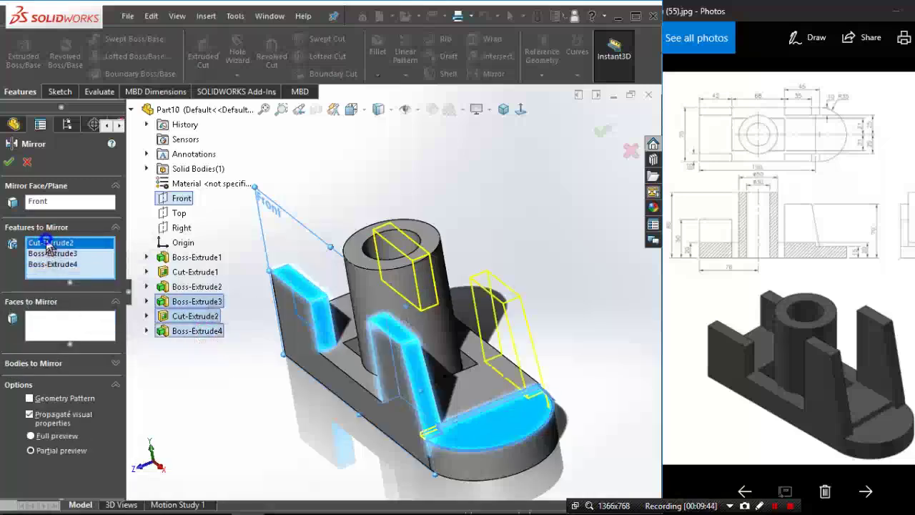
pyautogui.rightClick(47, 244)
pyautogui.click(79, 261)
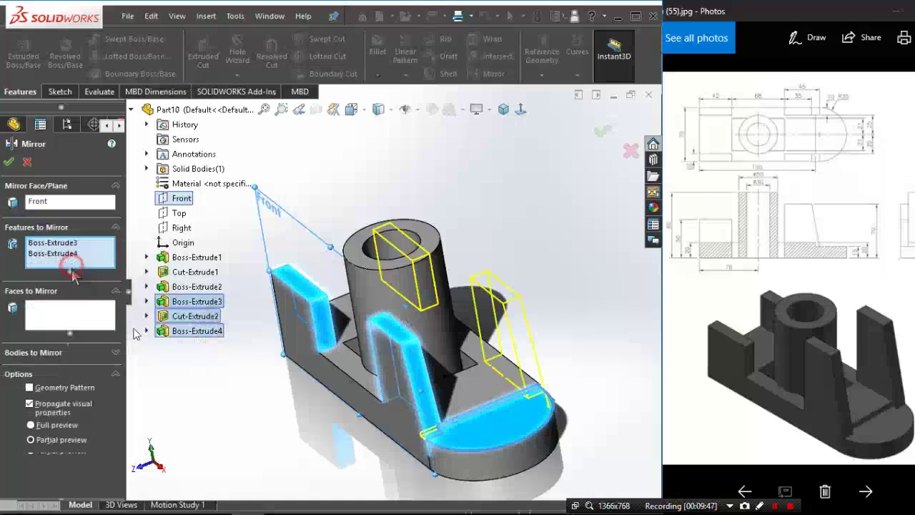
pyautogui.click(8, 162)
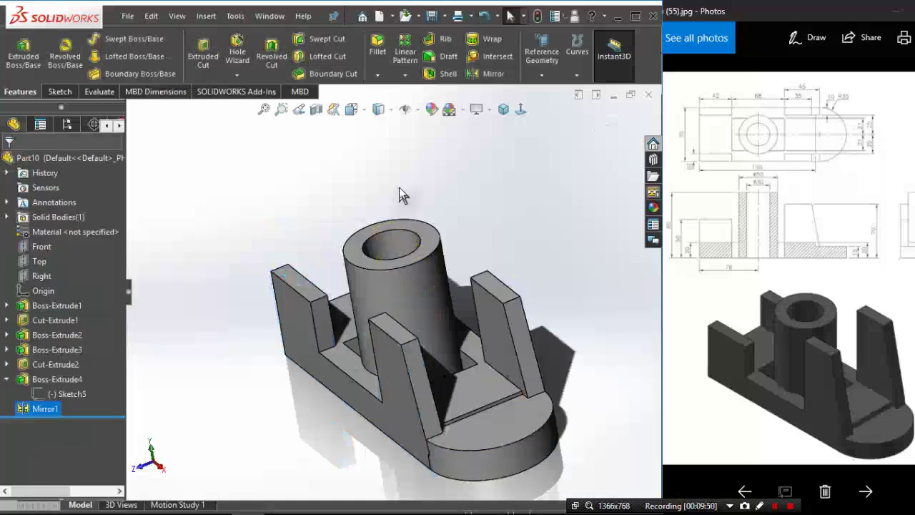
# Step: Deselect Mirror1, switch to the isometric view and maximise the SolidWorks window
pyautogui.click(399, 191)
pyautogui.click(503, 109)
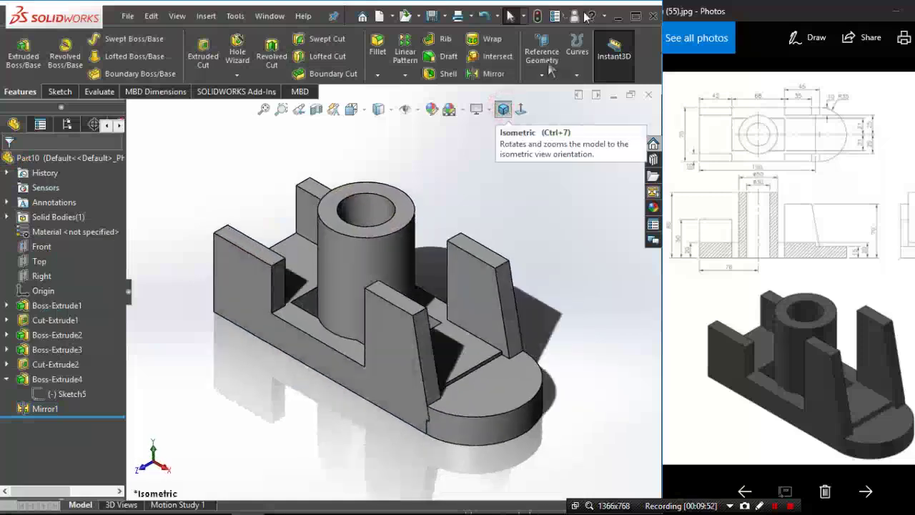
pyautogui.click(640, 17)
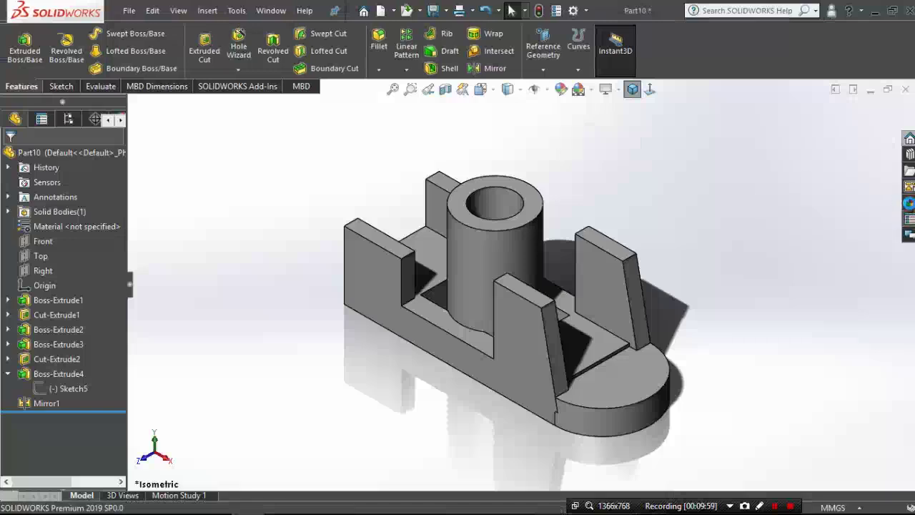
pyautogui.click(909, 203)
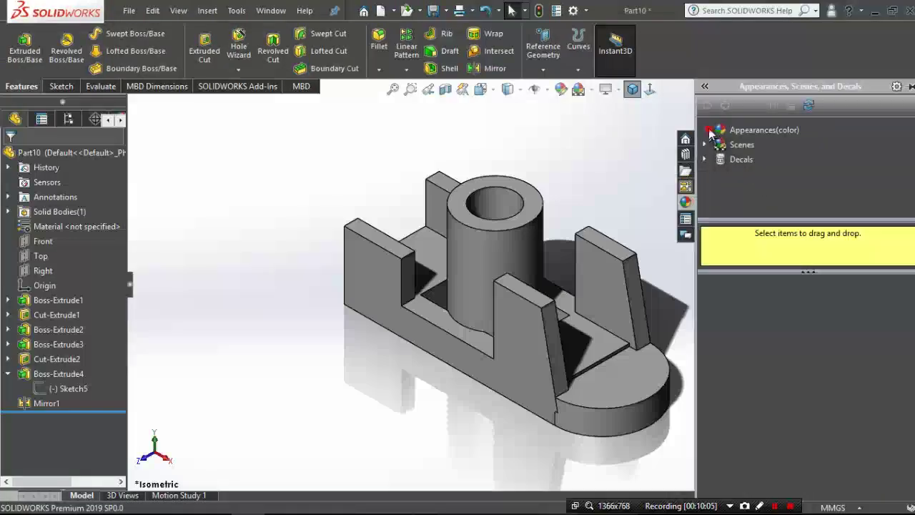
# Step: Drag a Metal > Aluminum appearance swatch onto the model and apply it to the whole part
pyautogui.click(720, 130)
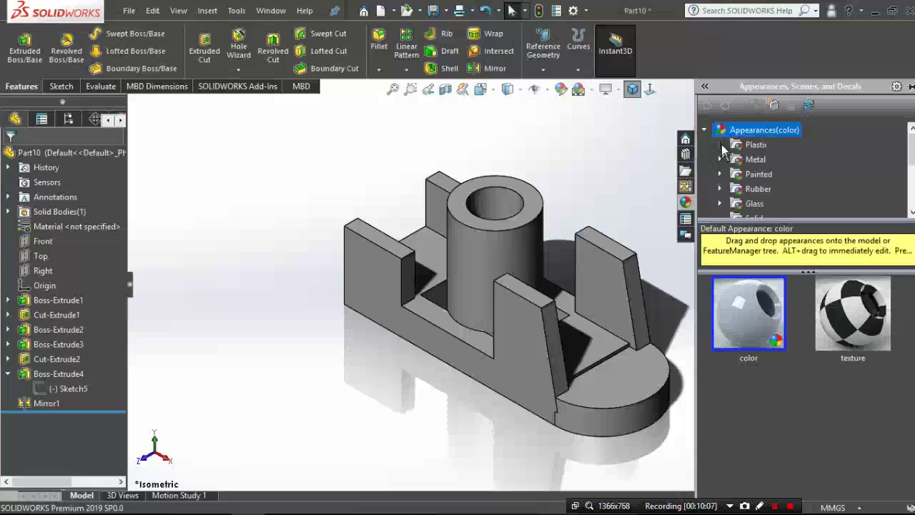
pyautogui.click(722, 164)
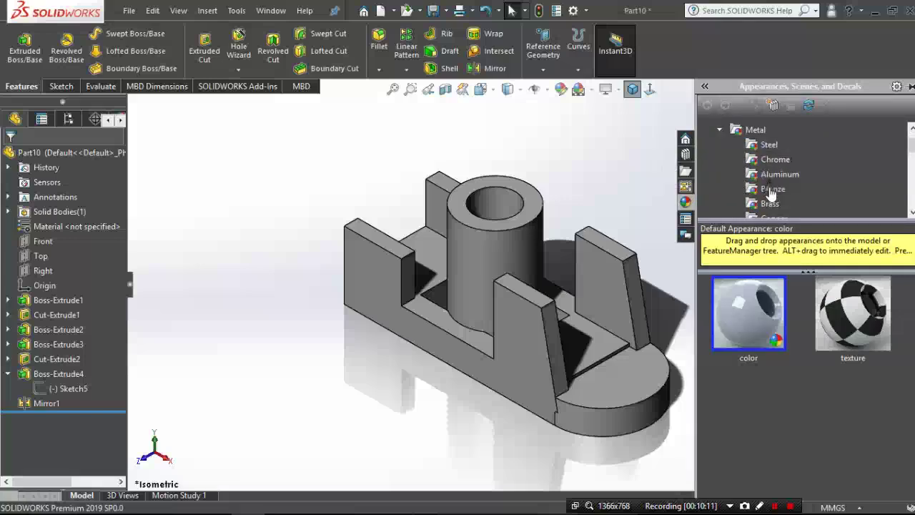
pyautogui.click(770, 180)
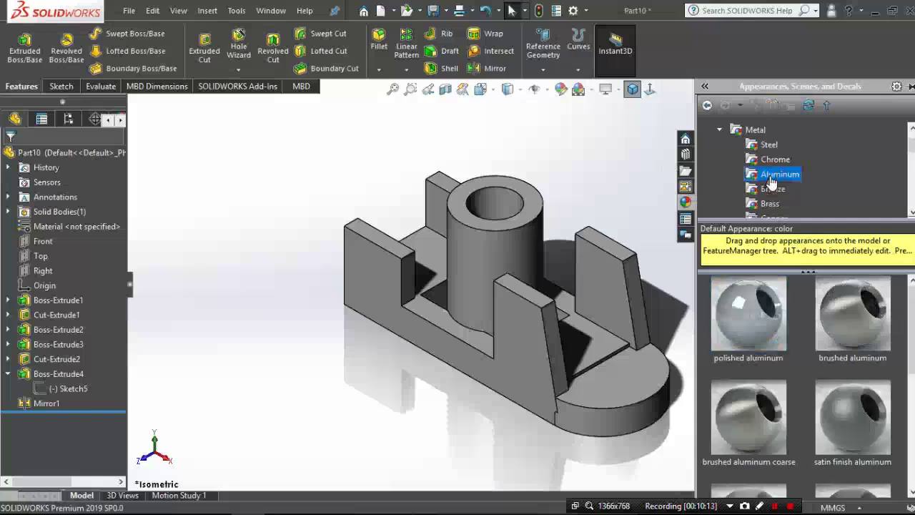
pyautogui.moveTo(757, 318); pyautogui.dragTo(600, 295)
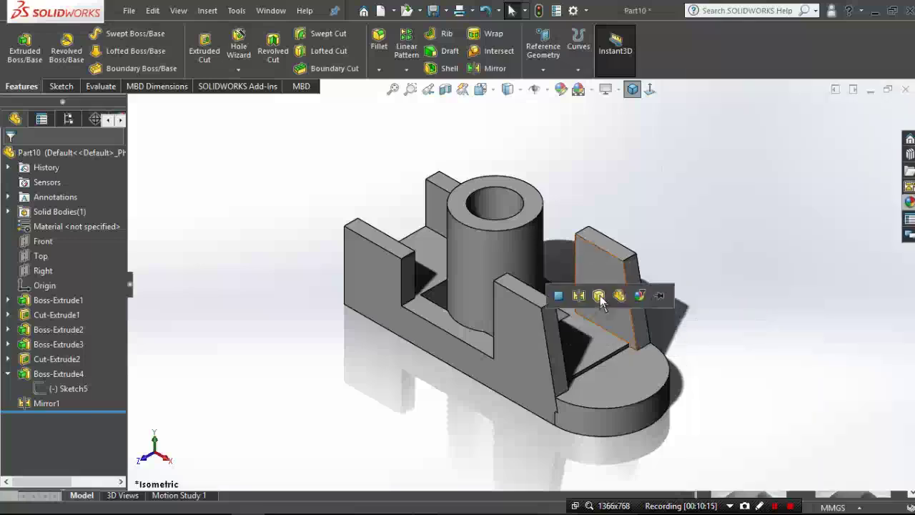
pyautogui.click(619, 296)
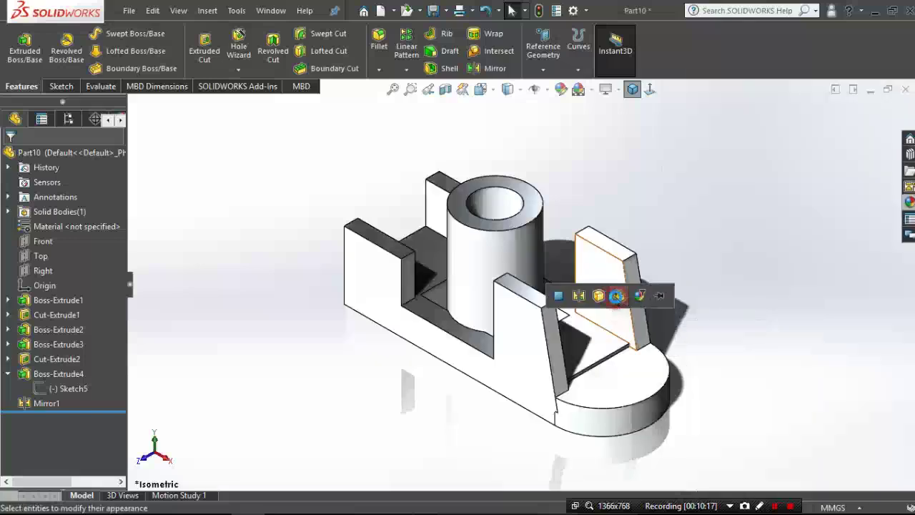
pyautogui.click(619, 296)
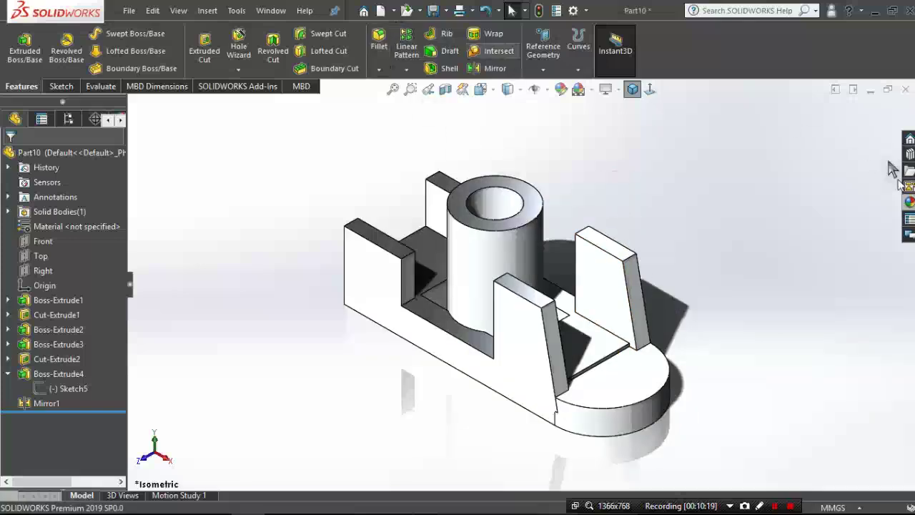
# Step: Save the part as SLD19-02 in Local Disk (E:) > SolidWorks 2019 Part Design
pyautogui.click(445, 10)
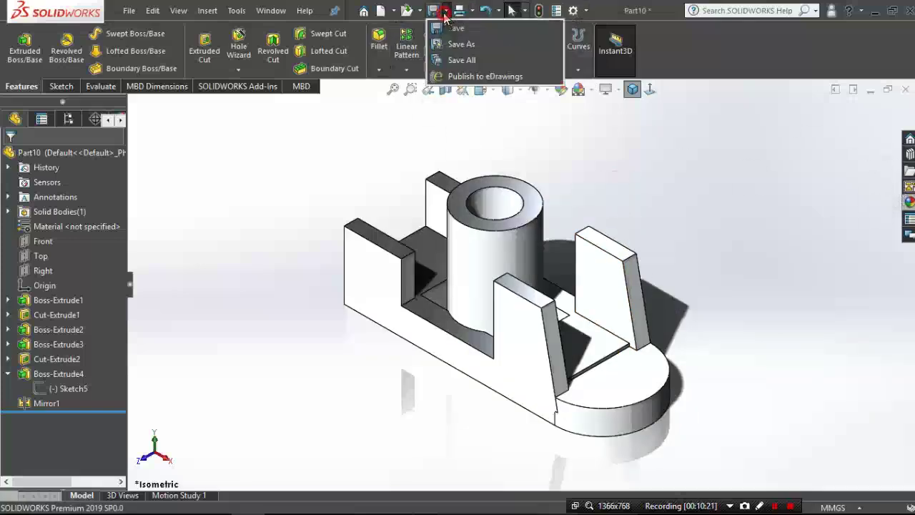
pyautogui.click(493, 44)
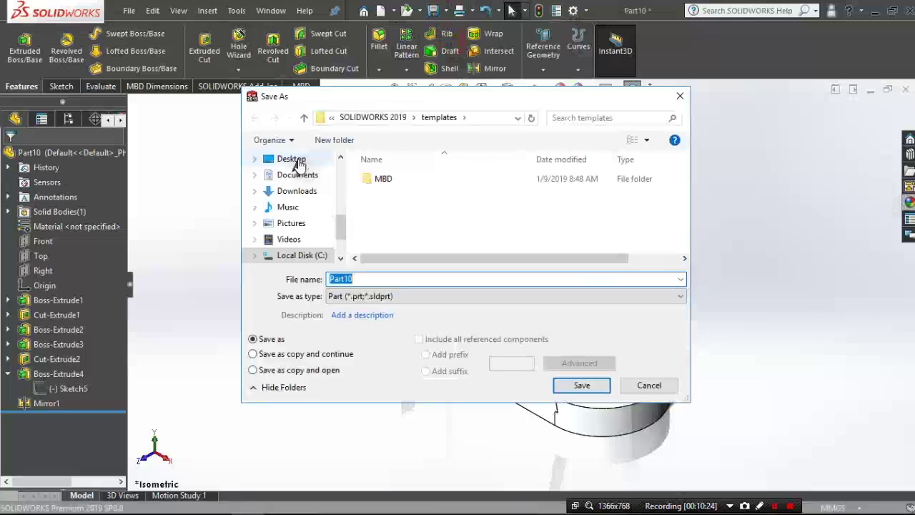
pyautogui.click(300, 255)
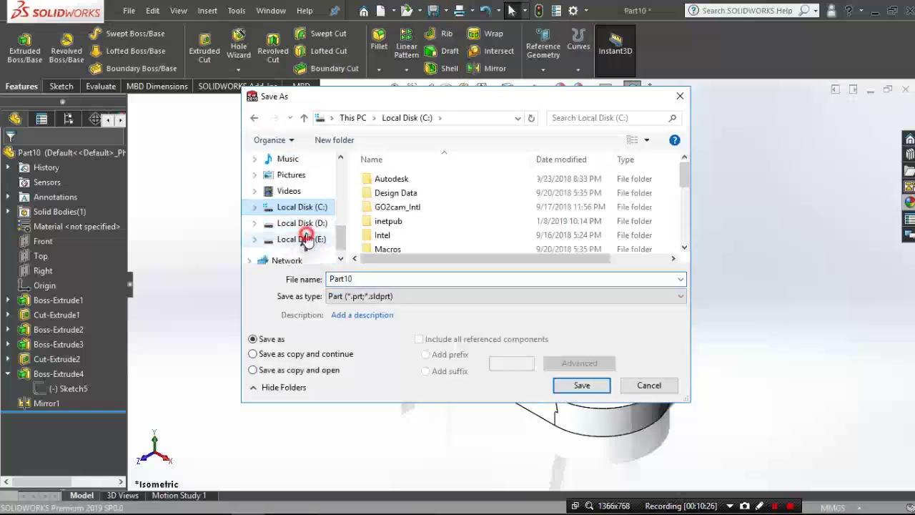
pyautogui.click(300, 239)
pyautogui.click(431, 249)
pyautogui.scroll(-1, 429, 245)
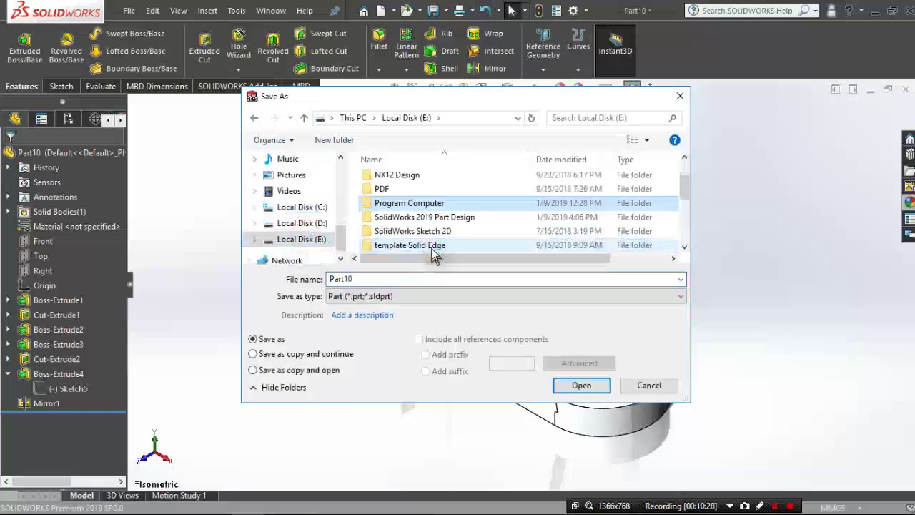
pyautogui.doubleClick(437, 218)
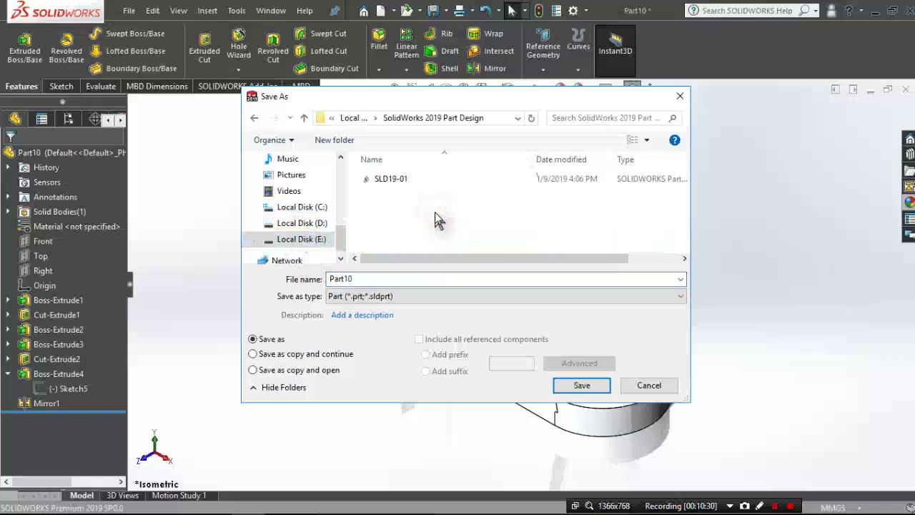
pyautogui.click(402, 181)
pyautogui.doubleClick(377, 279)
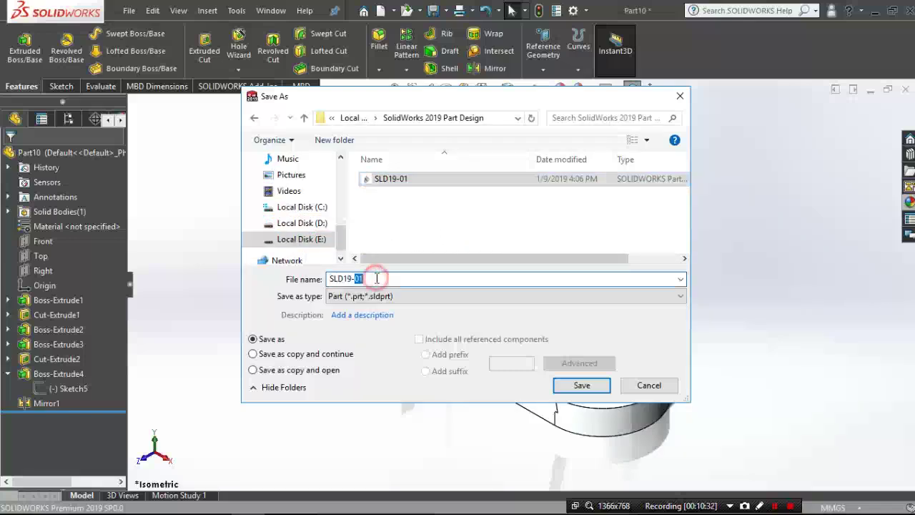
pyautogui.write('02')
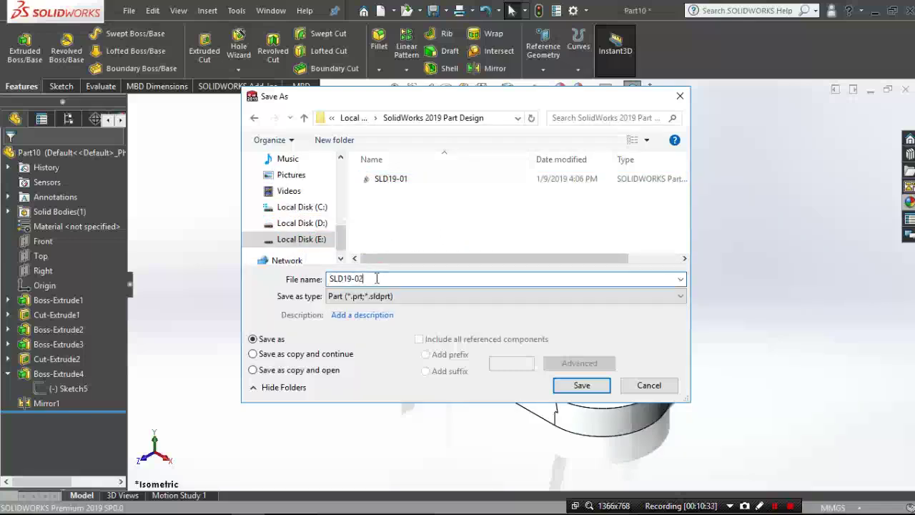
pyautogui.click(579, 384)
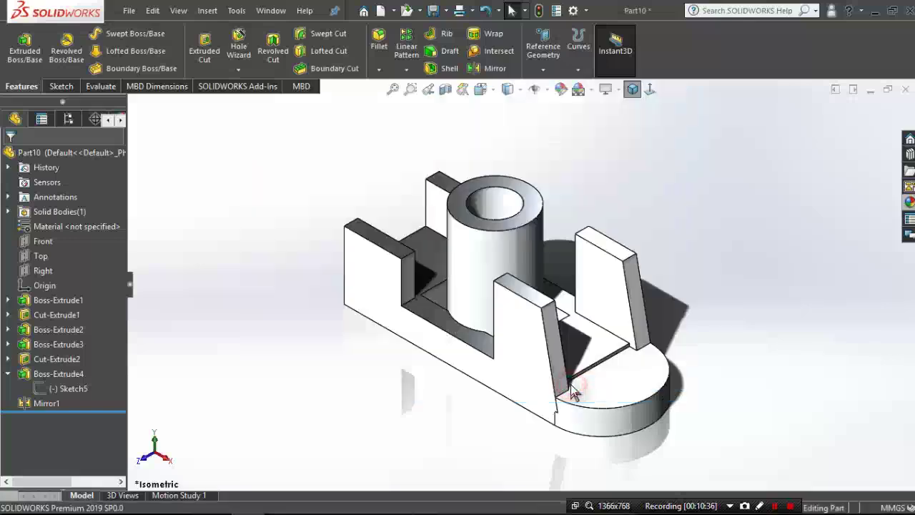